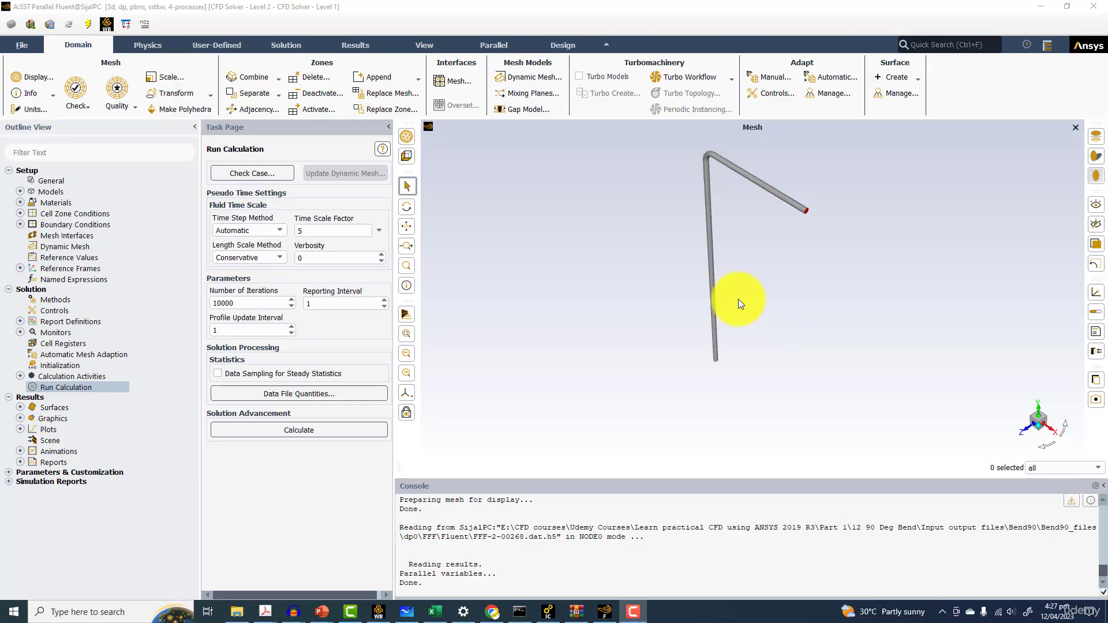
Open the scene description settings for the pipe geometry
drag(674, 227, 512, 239)
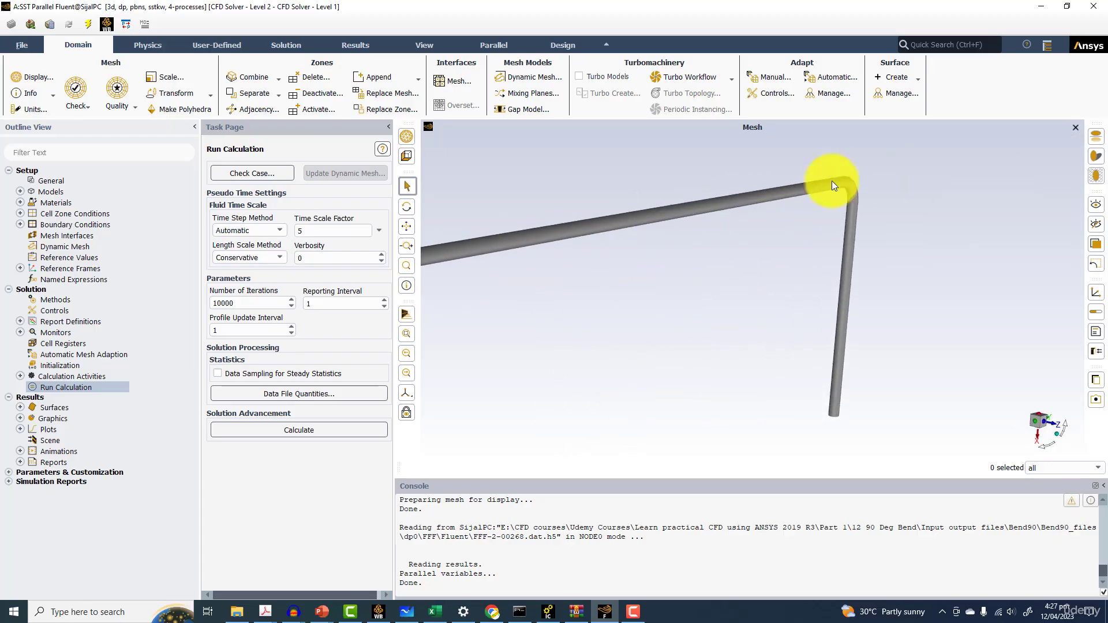
drag(847, 193, 784, 171)
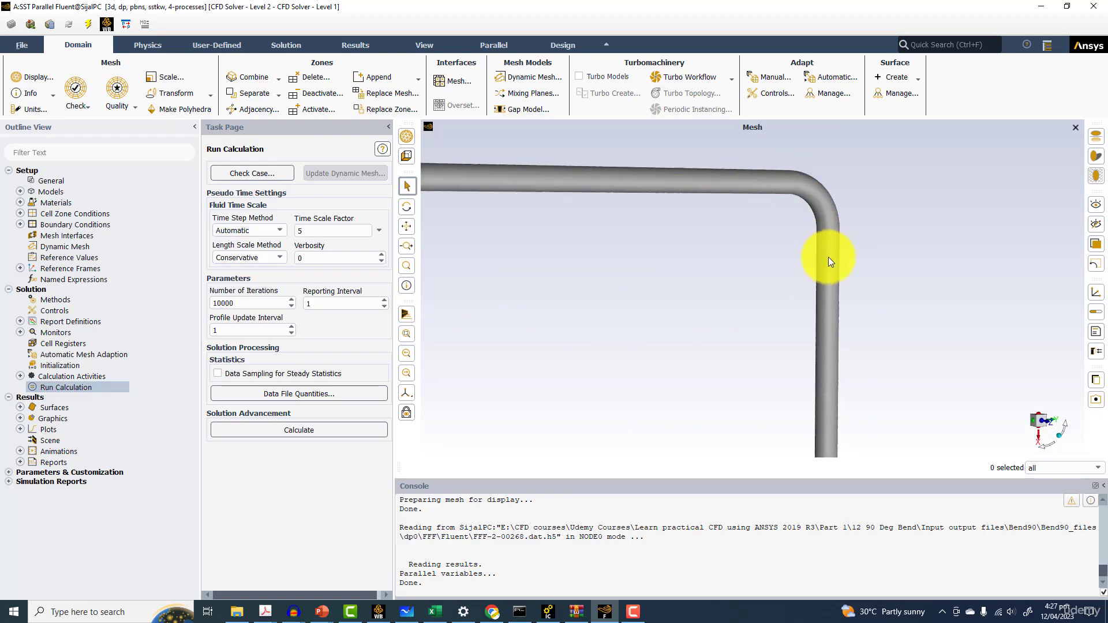
drag(840, 293, 815, 315)
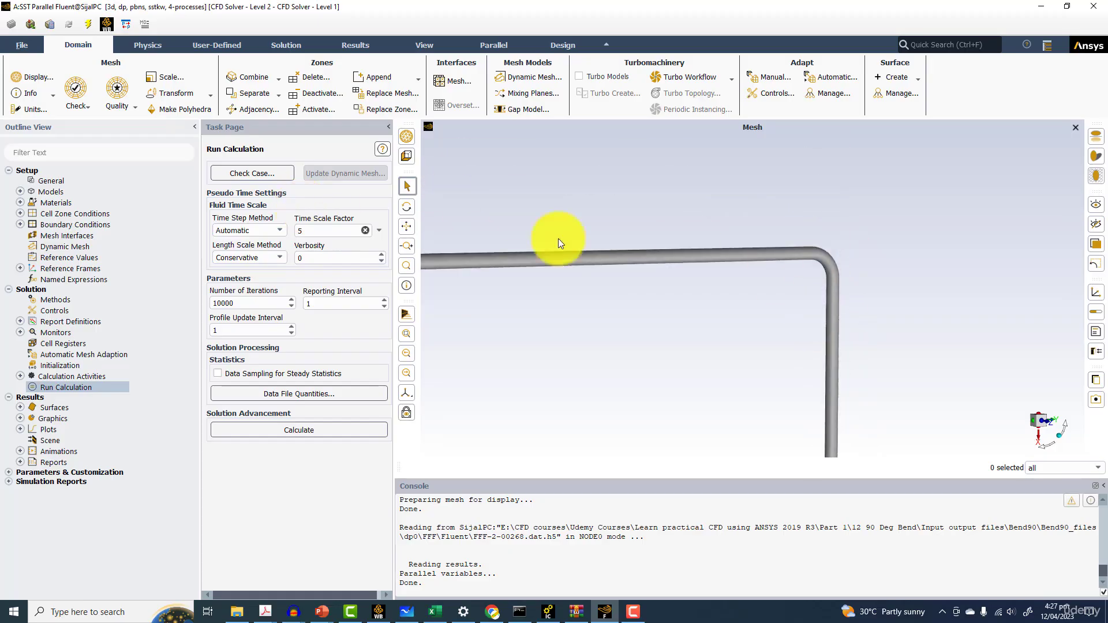
drag(814, 258, 807, 273)
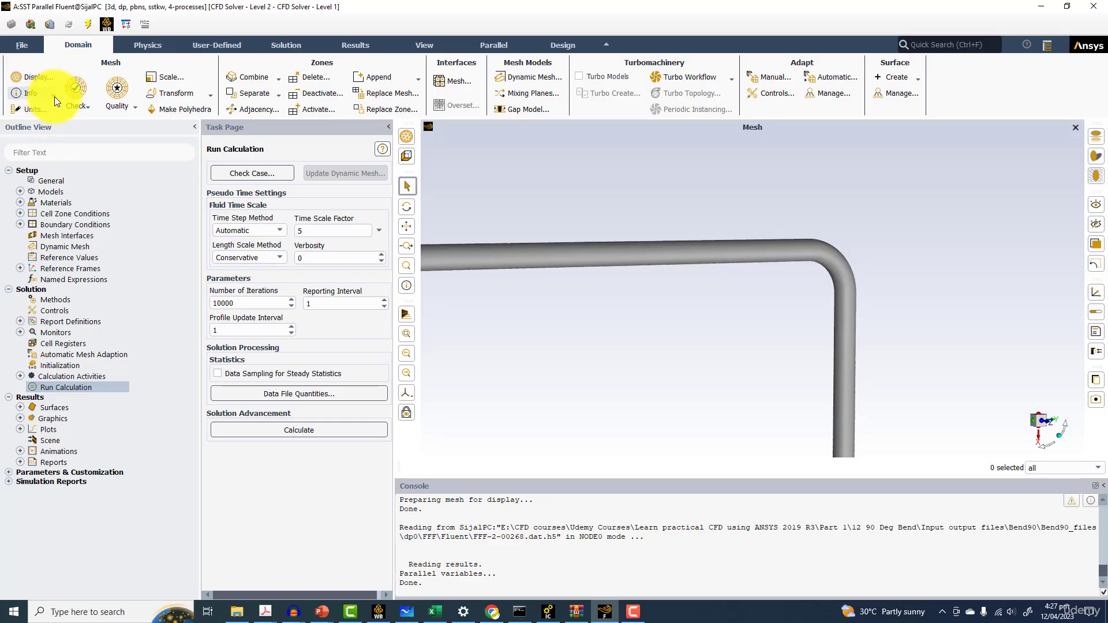
click(353, 45)
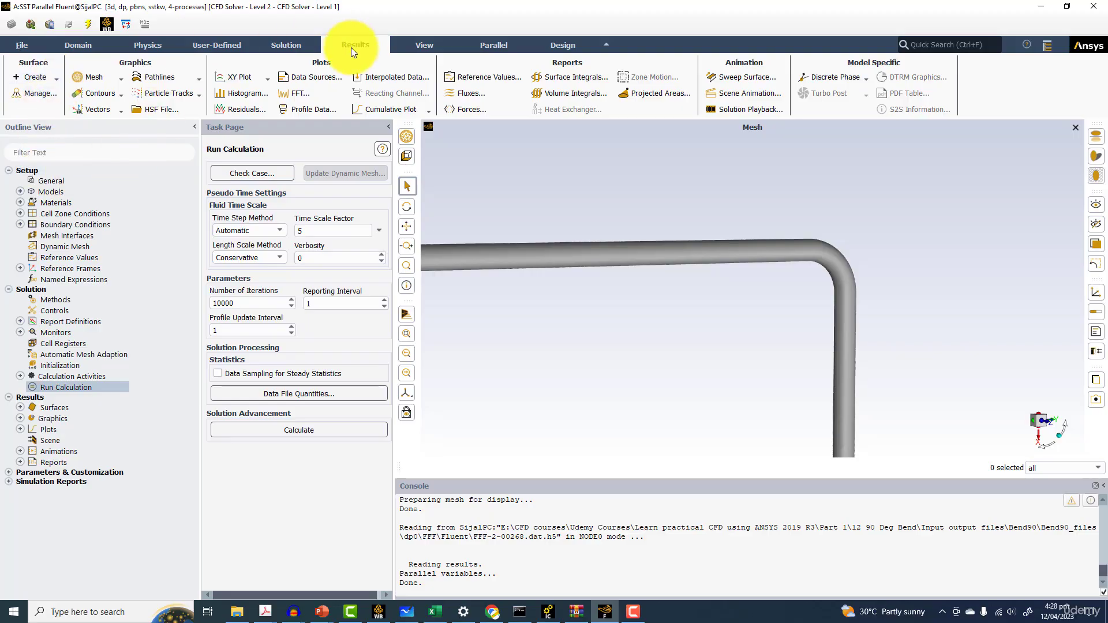
click(419, 46)
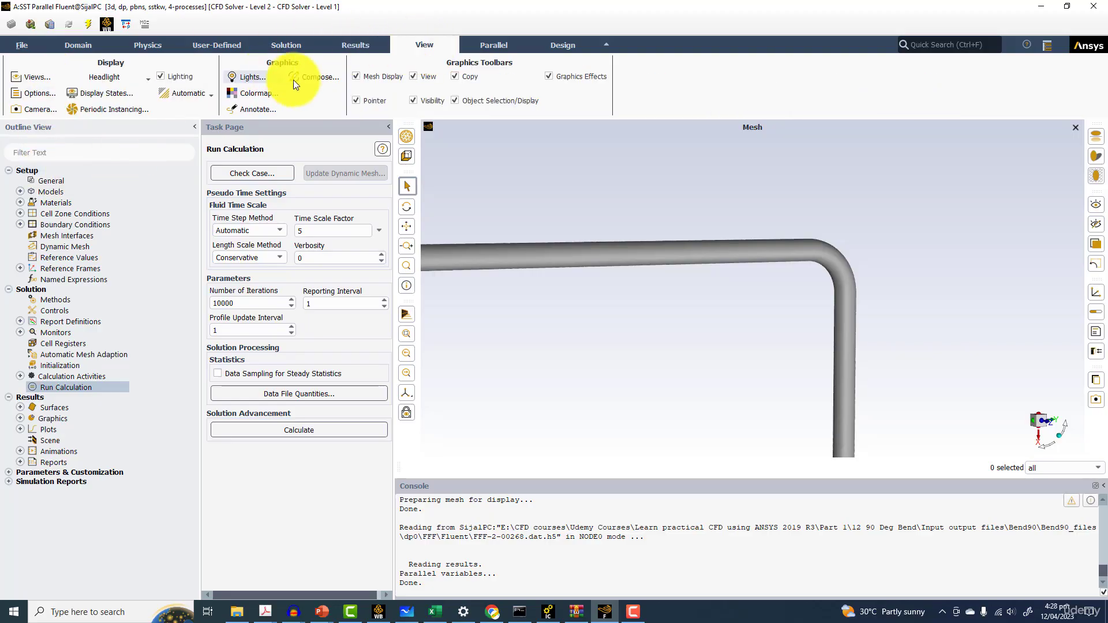
click(323, 79)
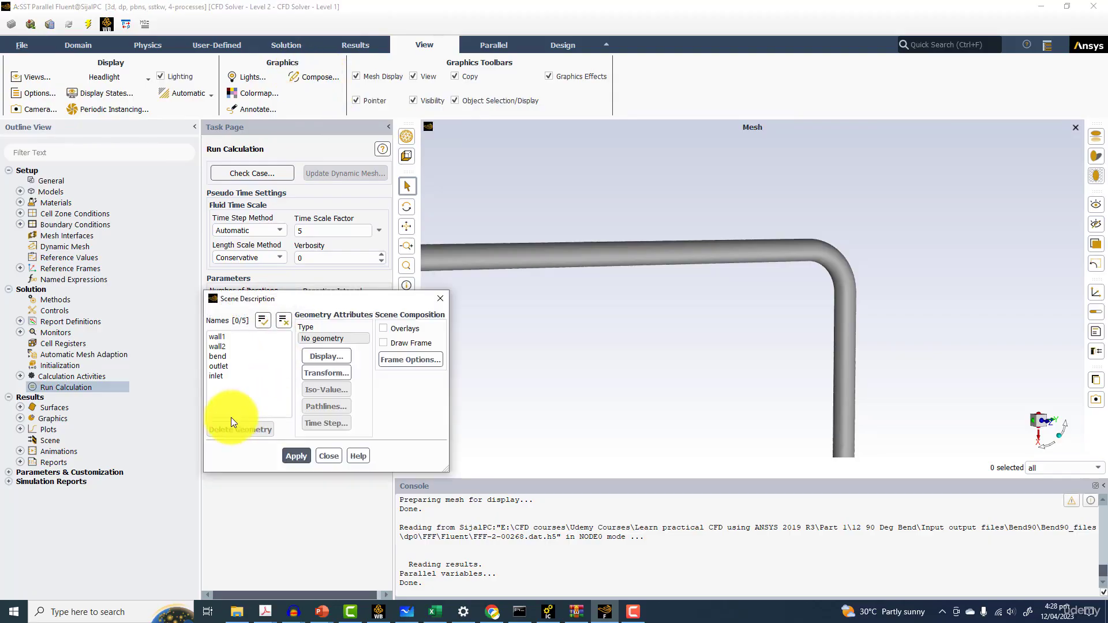
Turn off edges, perimeter edges, lines and nodes in the display properties of wall2 and apply
click(230, 348)
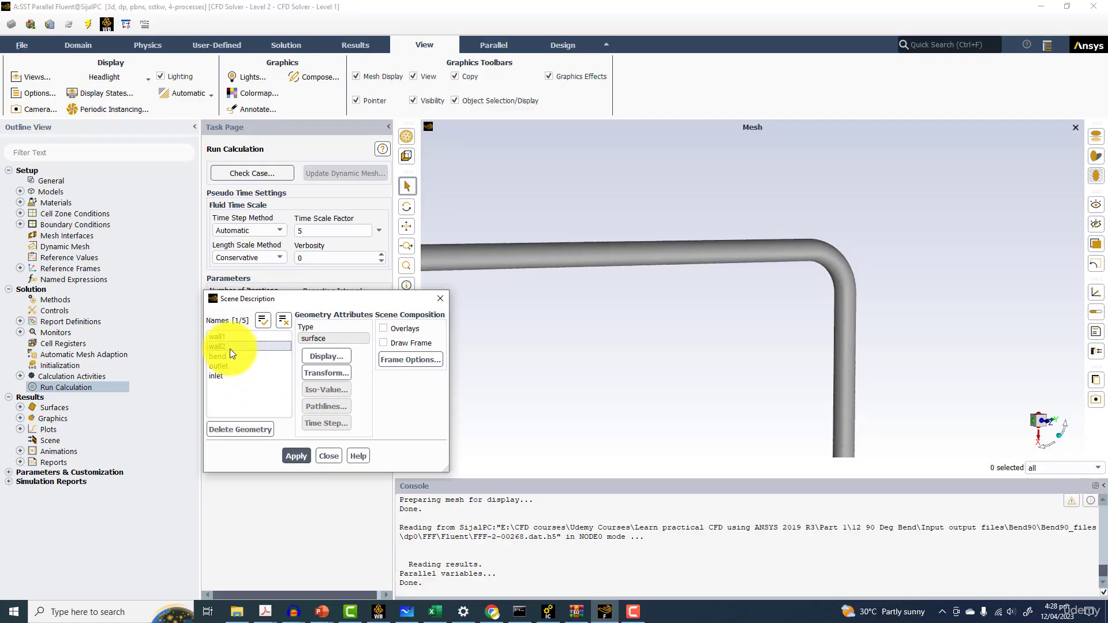
click(326, 357)
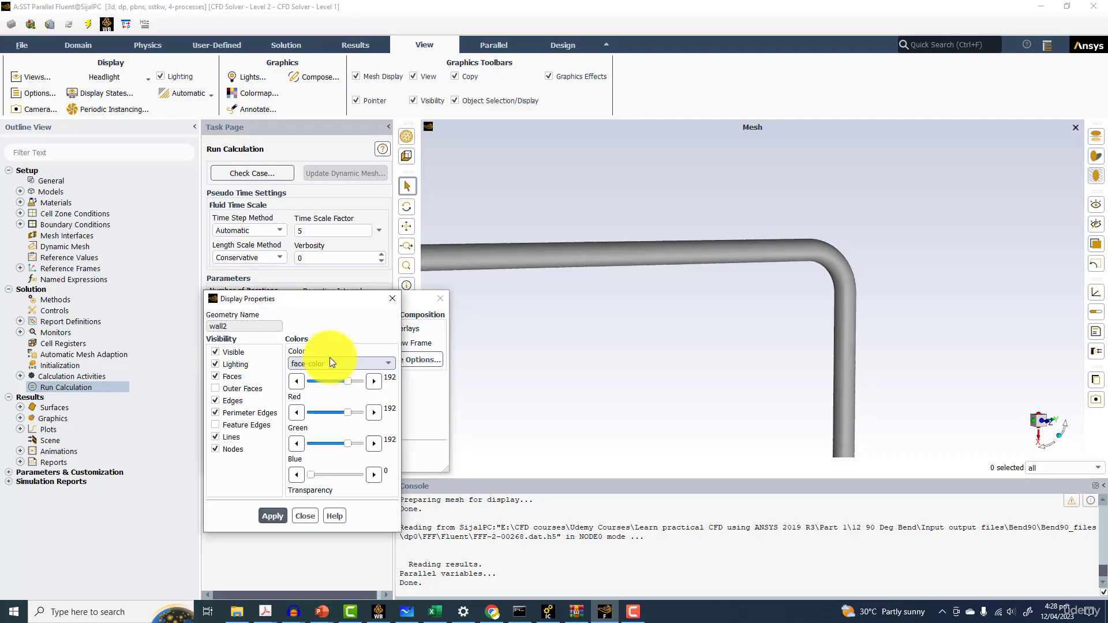
click(231, 400)
click(231, 411)
click(226, 437)
click(234, 449)
click(277, 518)
Set wall2's transparency to 35 and apply it
drag(795, 351, 583, 295)
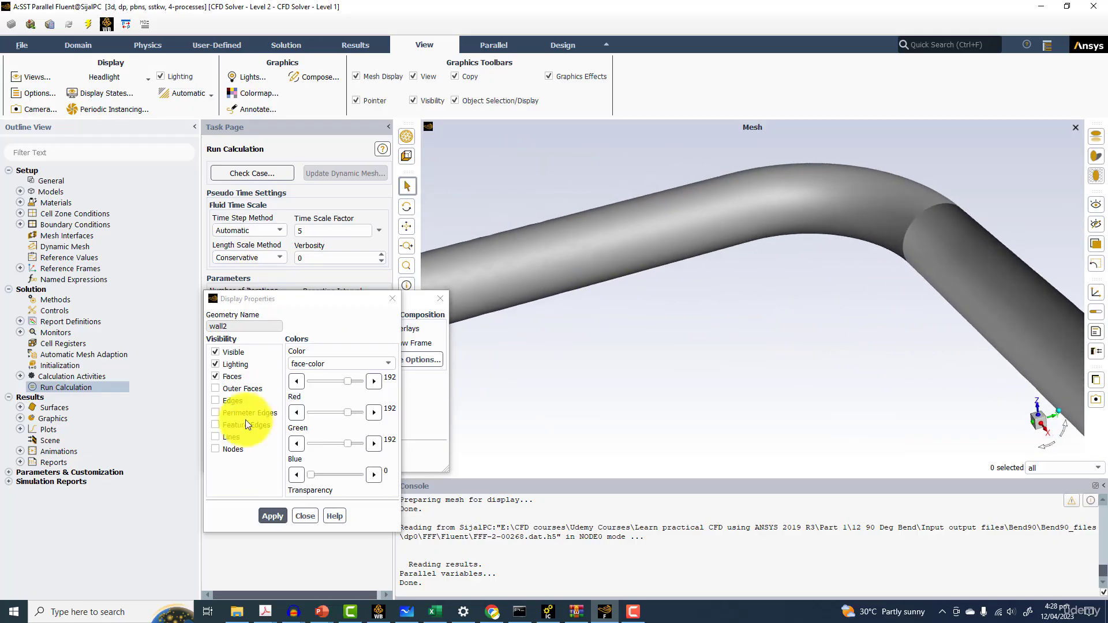
click(300, 474)
drag(315, 475, 330, 475)
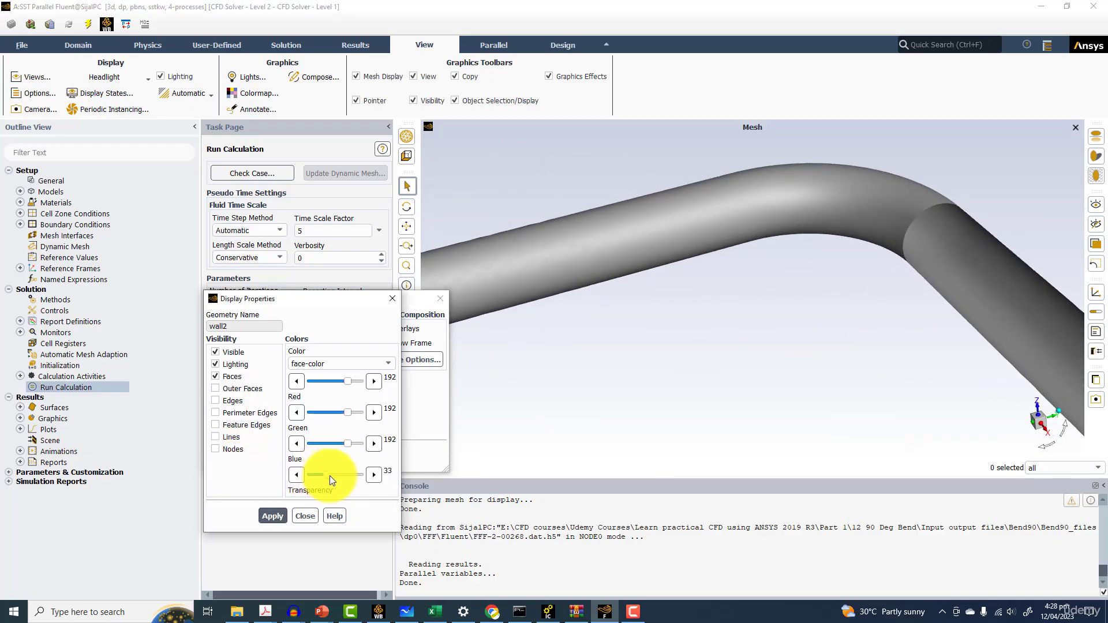
click(279, 516)
Turn off edges, perimeter edges, lines and nodes on the bend and set its transparency to 38
drag(766, 291, 831, 297)
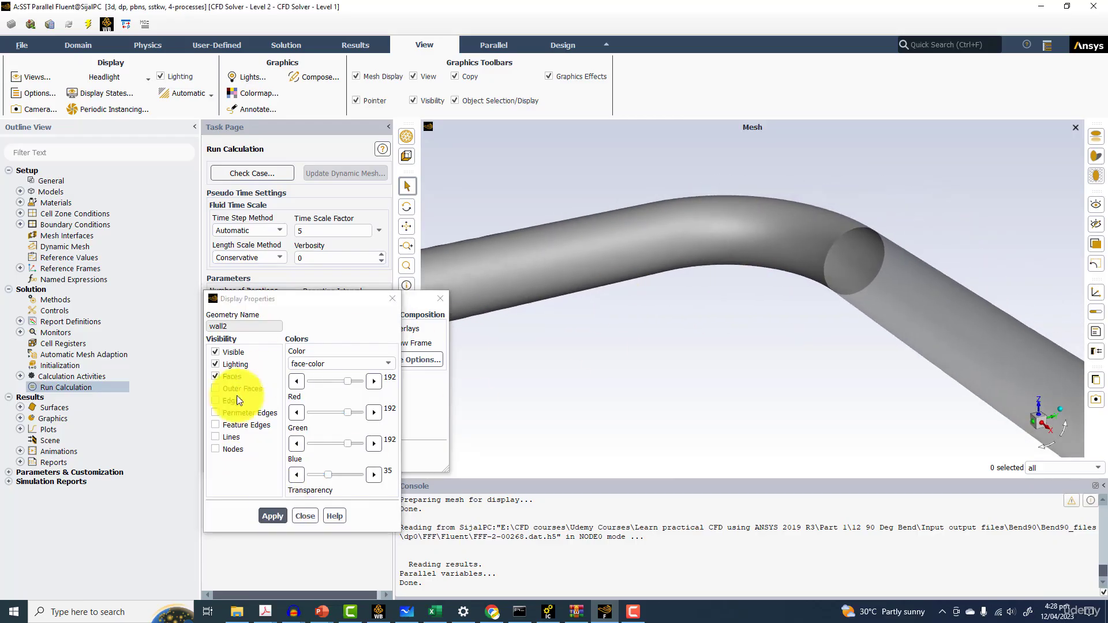
mouse_move(762, 248)
mouse_down()
mouse_move(805, 236)
mouse_move(780, 254)
mouse_up()
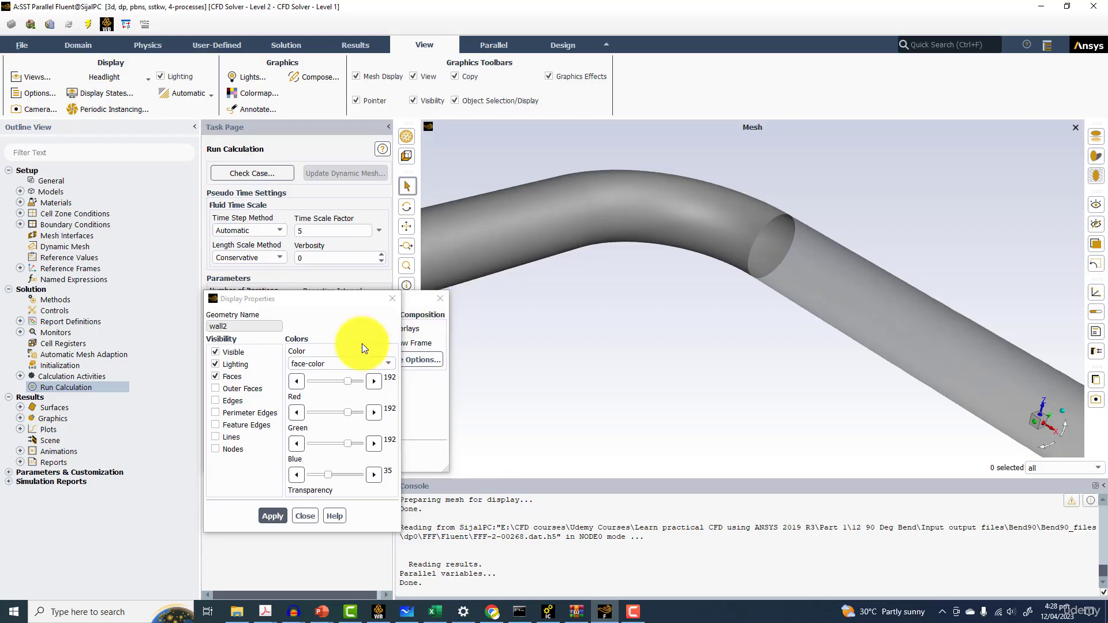
drag(382, 301, 606, 297)
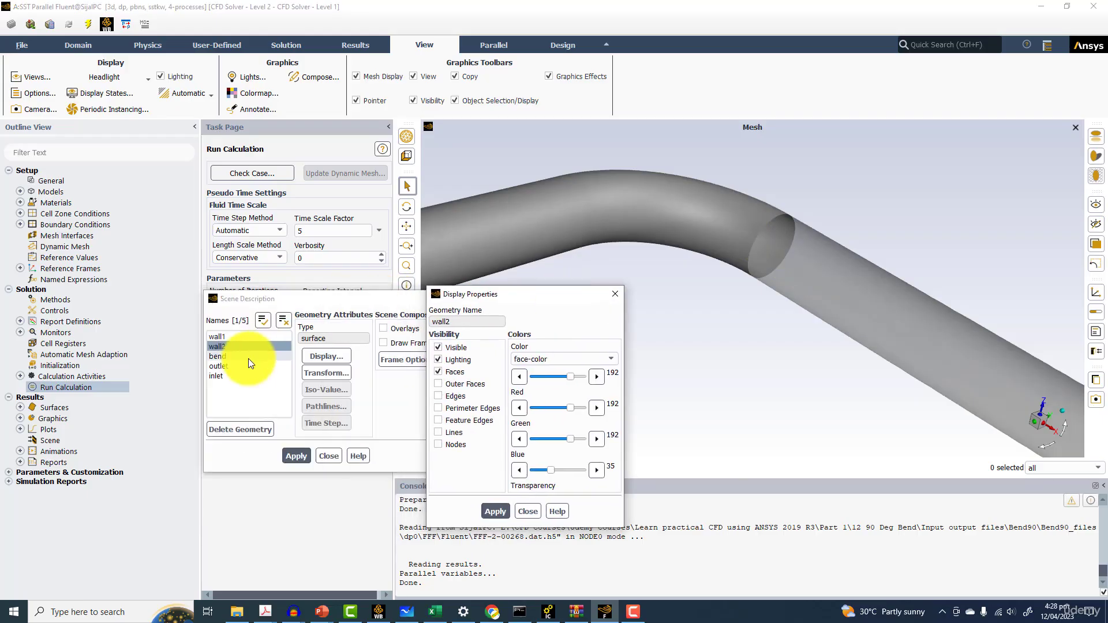
click(282, 320)
click(227, 356)
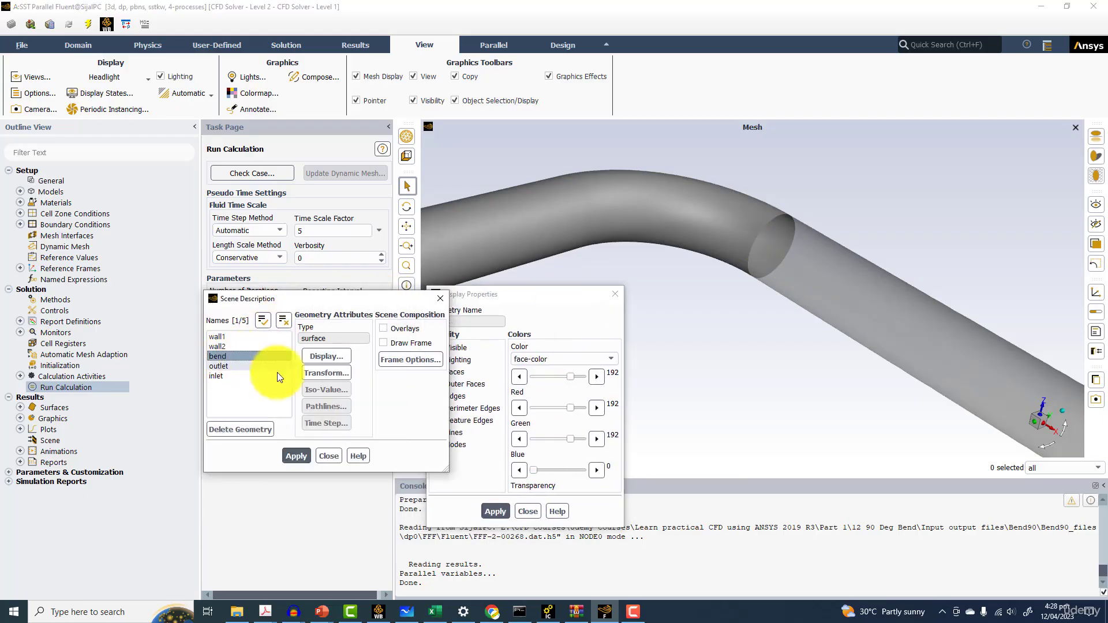
click(474, 485)
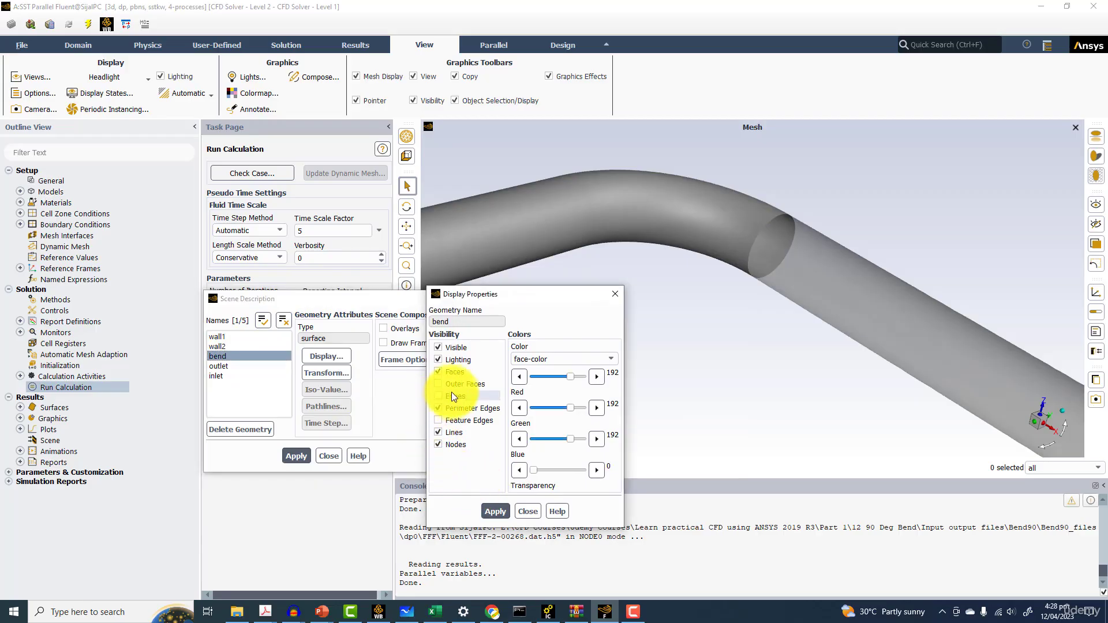
drag(535, 470, 553, 469)
click(450, 444)
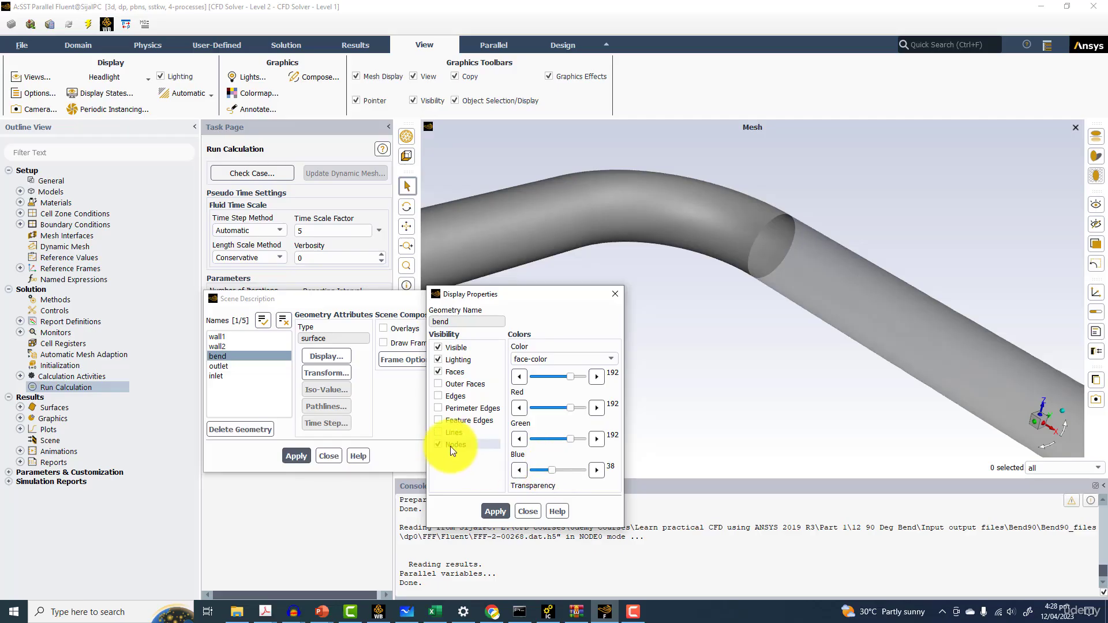
click(497, 511)
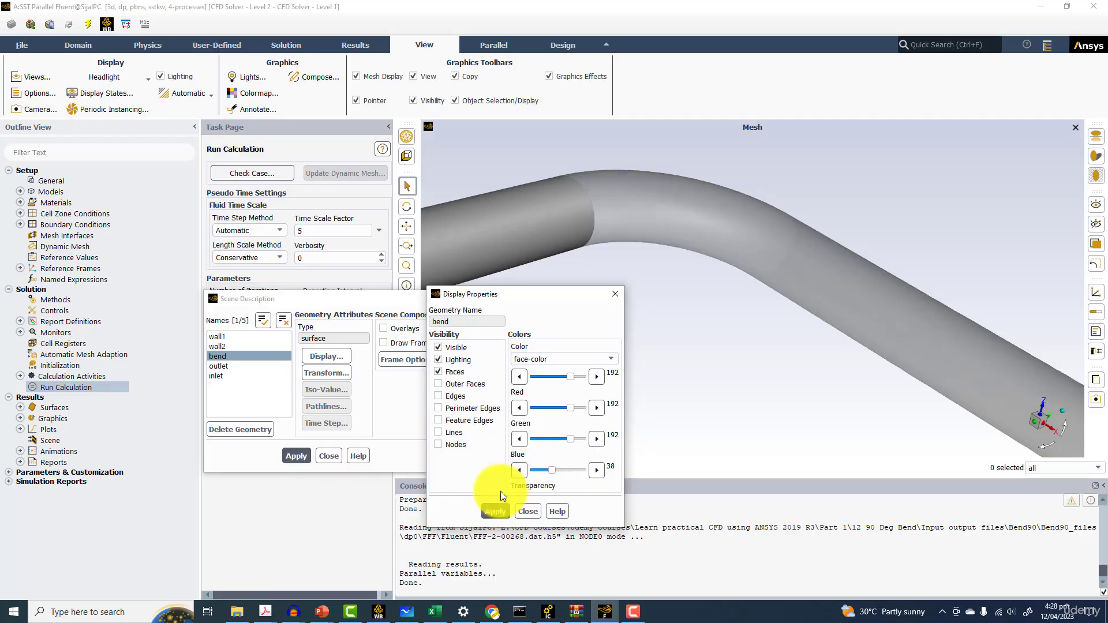
Turn off edges, perimeter edges, lines and nodes on wall1, set its transparency to 40, and apply
ctrl+click(224, 337)
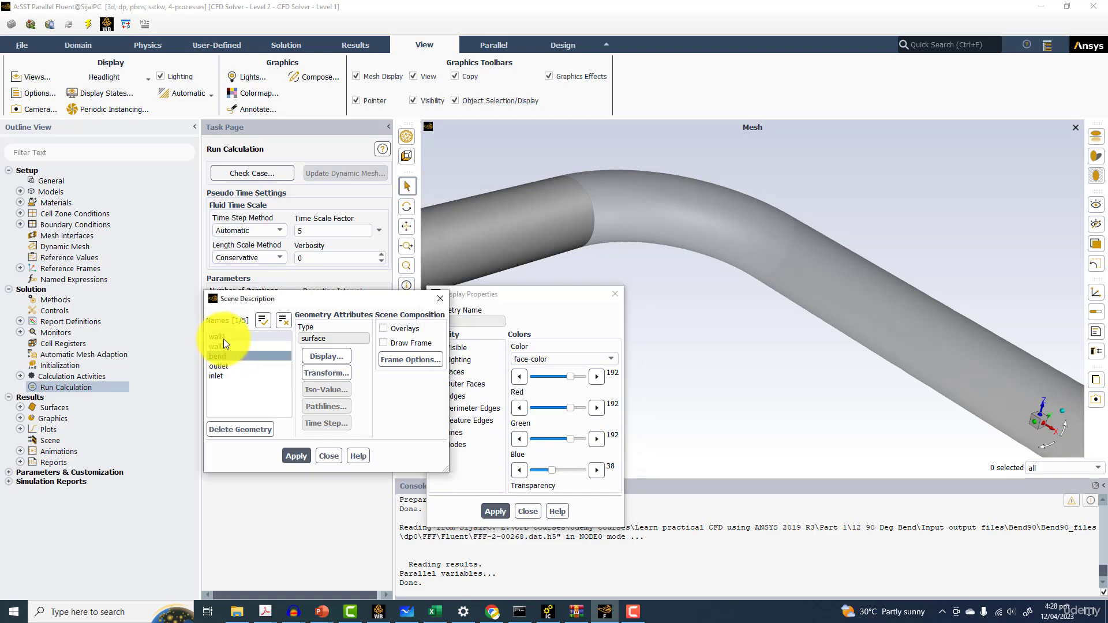
ctrl+click(230, 355)
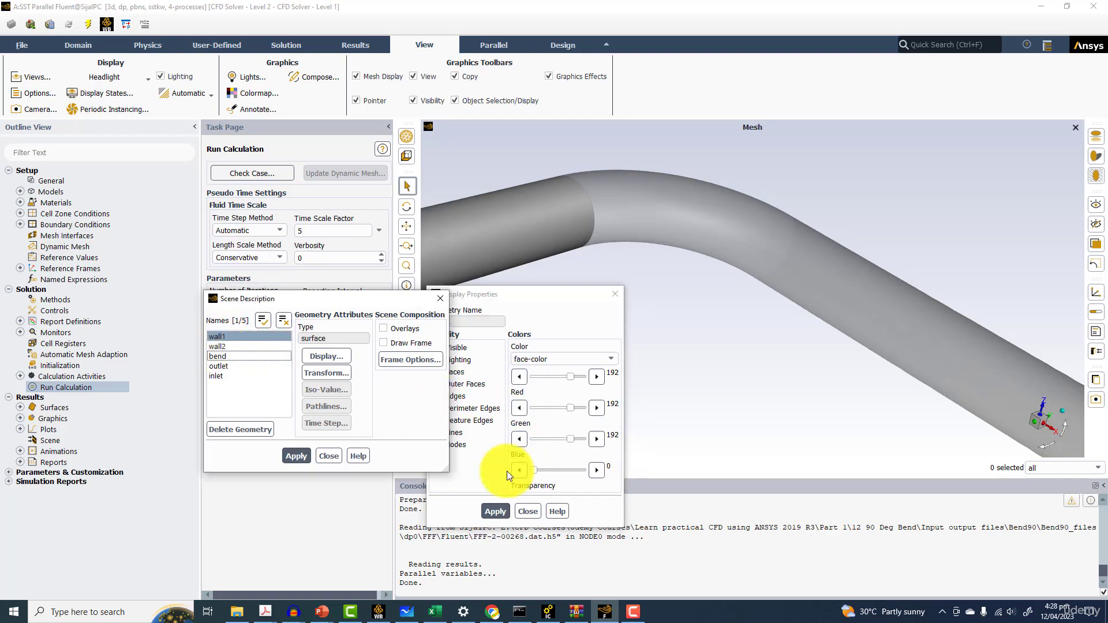
click(479, 453)
click(448, 394)
click(451, 410)
click(451, 429)
click(452, 443)
click(538, 469)
mouse_move(538, 469)
mouse_down()
mouse_move(559, 472)
mouse_move(543, 476)
mouse_up()
click(496, 511)
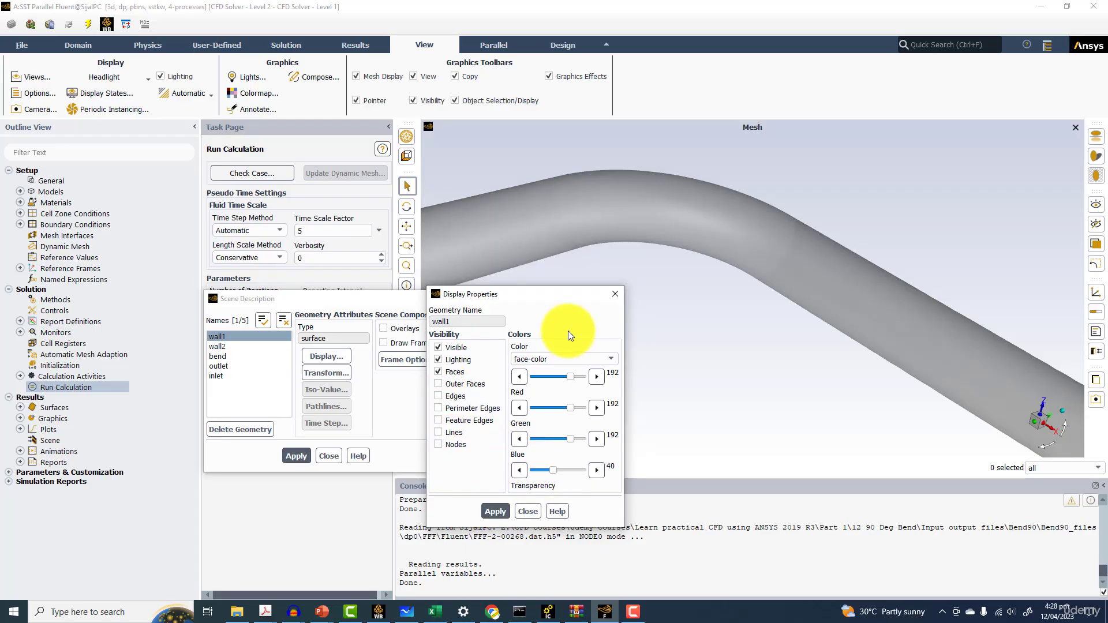
click(613, 295)
Start a new iso-surface of constant Mesh X-Coordinate and compute its range
scroll(611, 293, down, 5)
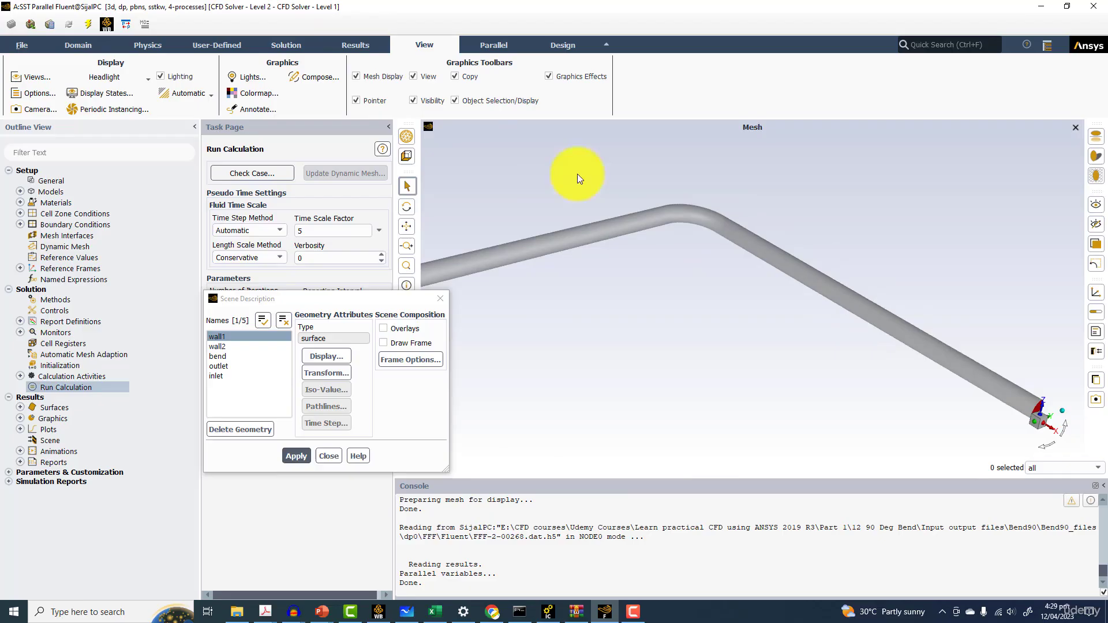
click(360, 45)
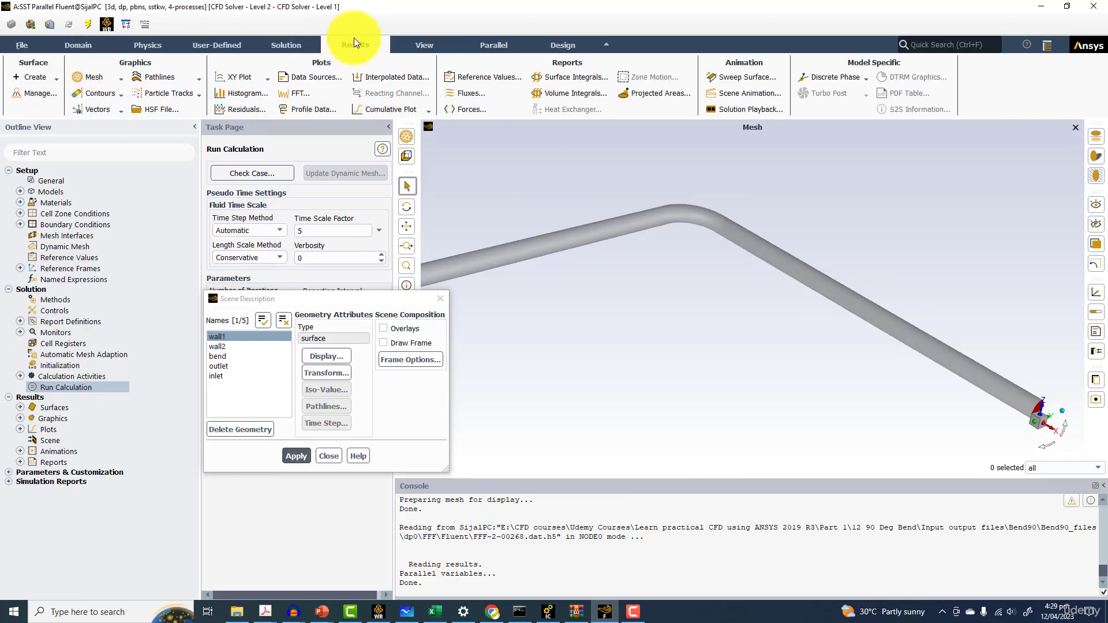
click(54, 78)
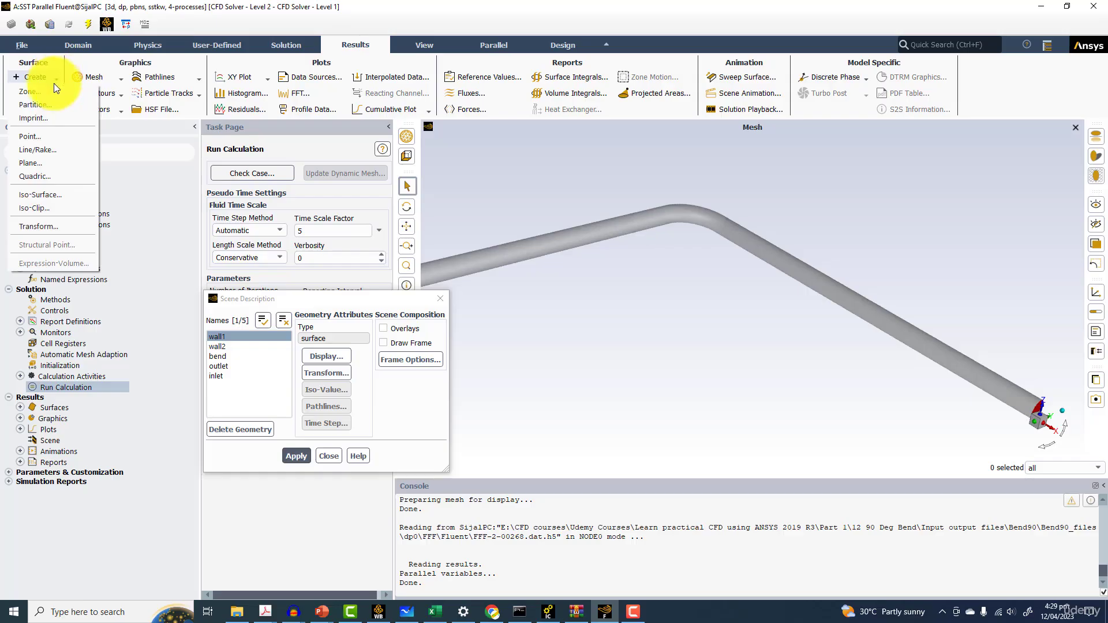
click(39, 196)
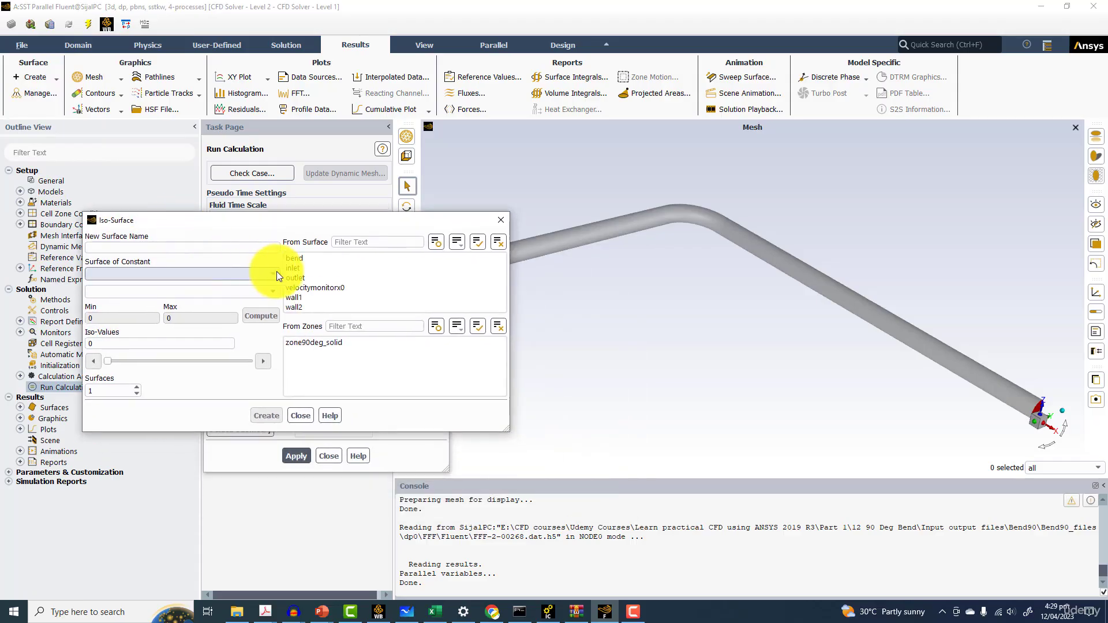
click(274, 272)
click(116, 350)
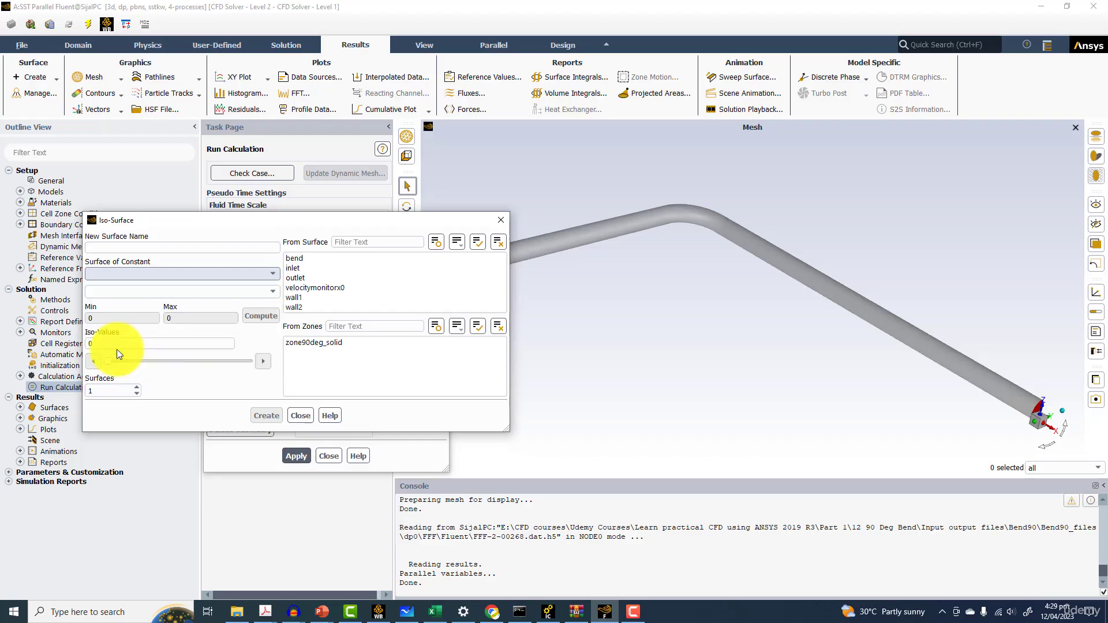
click(261, 316)
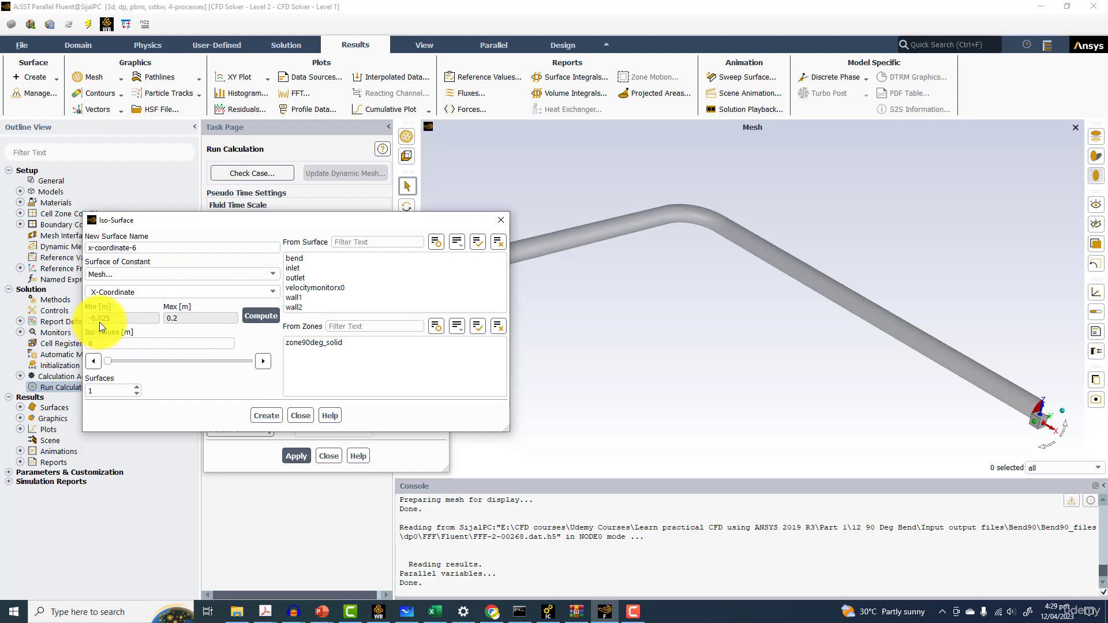
Name the iso-surface plan1 at iso-value 0 and create it
scroll(584, 245, up, 2)
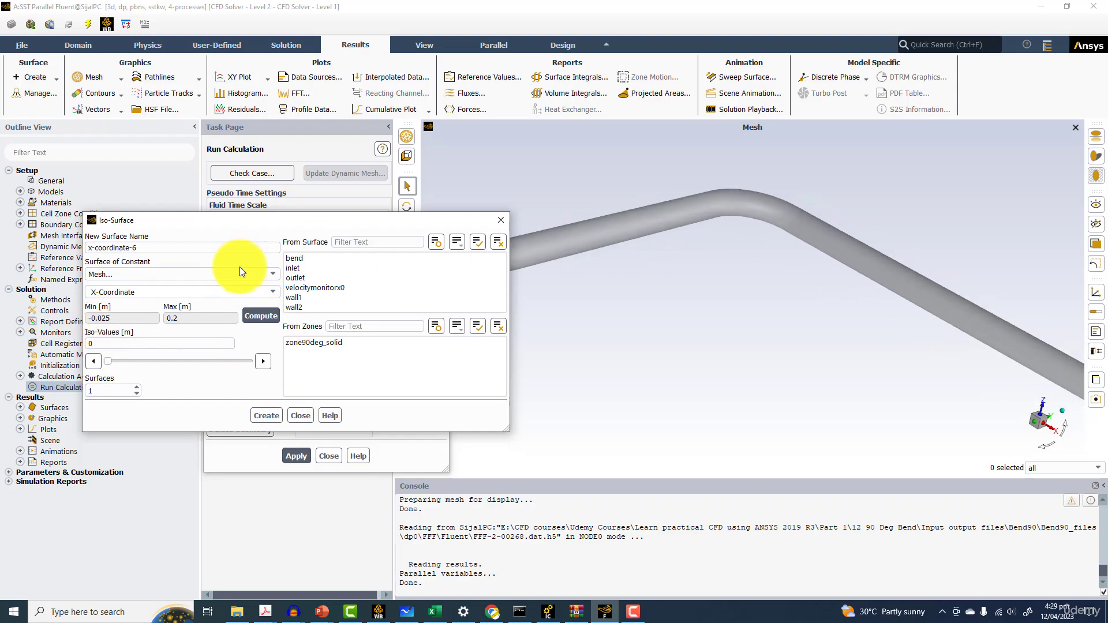
drag(690, 268, 595, 199)
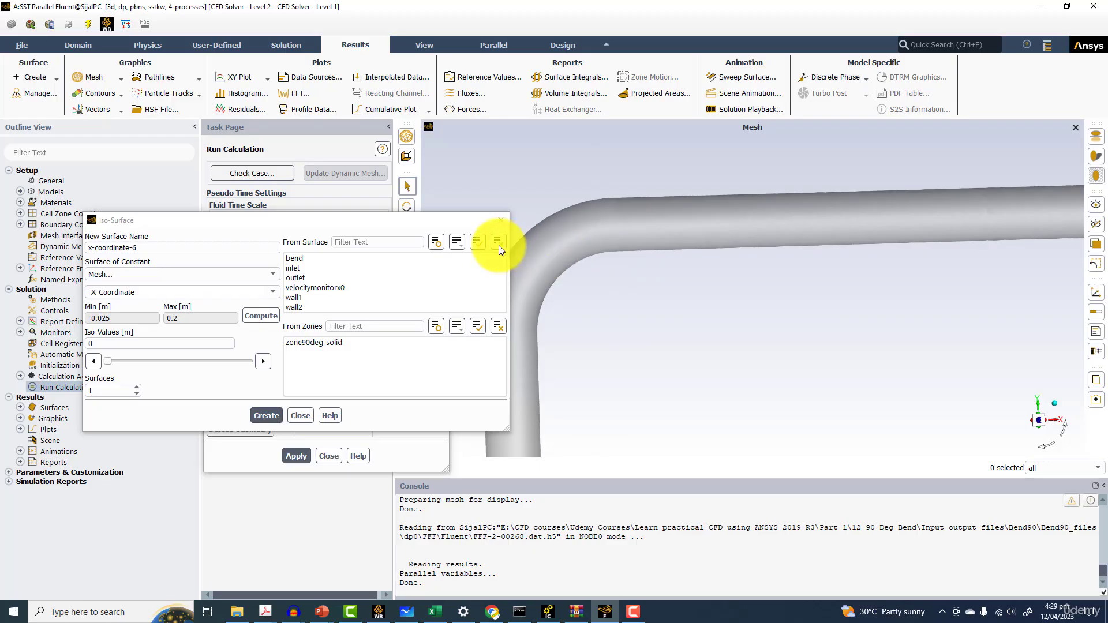
click(122, 321)
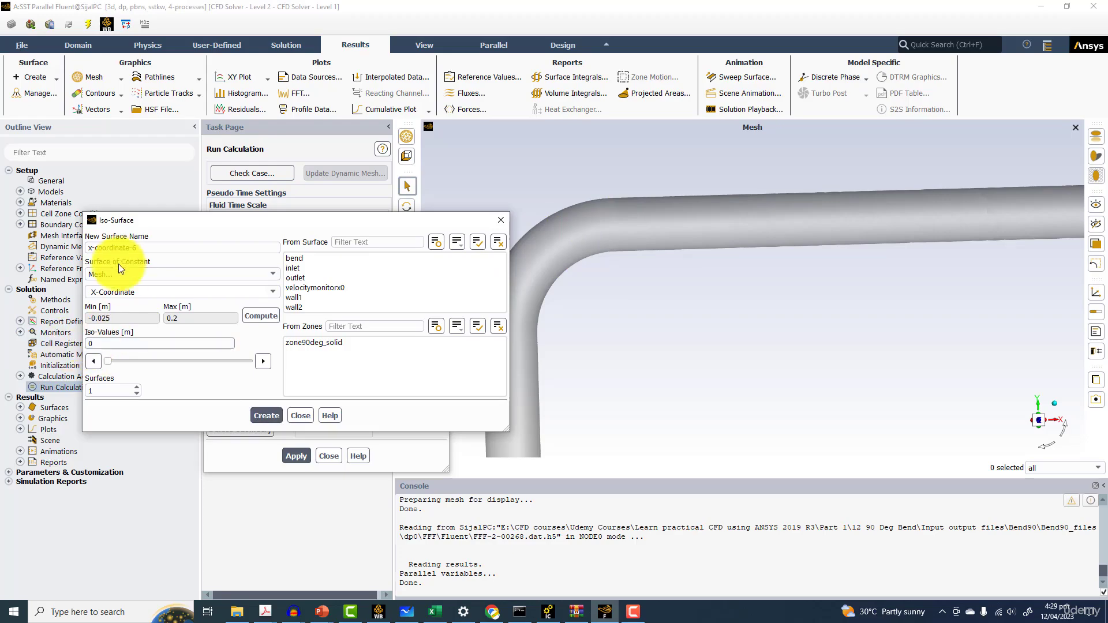
click(160, 250)
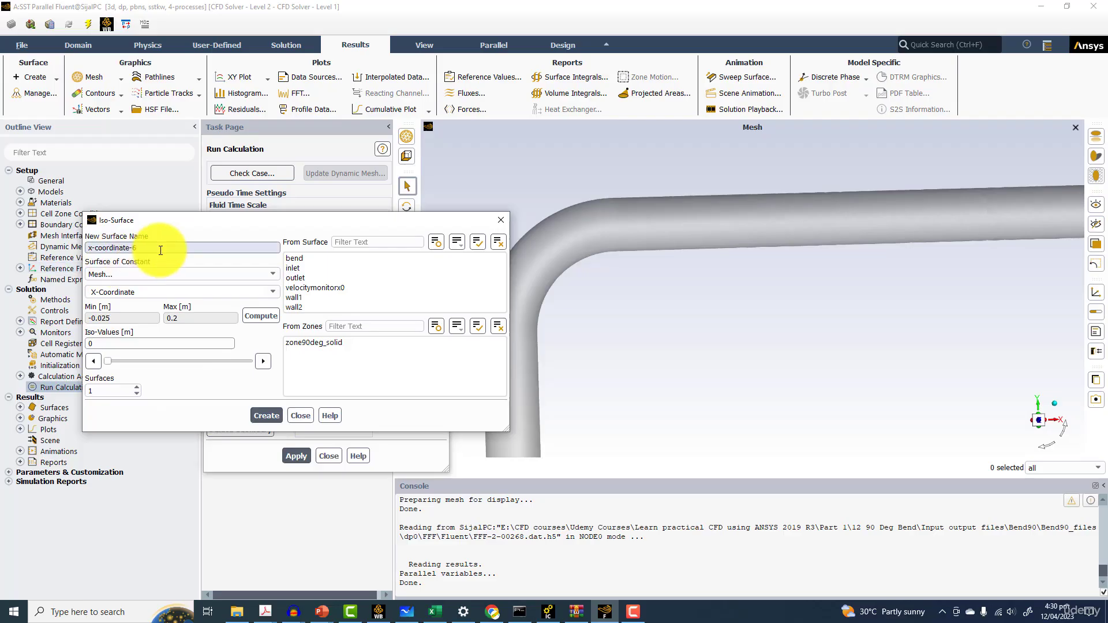
drag(160, 250, 76, 242)
text(p)
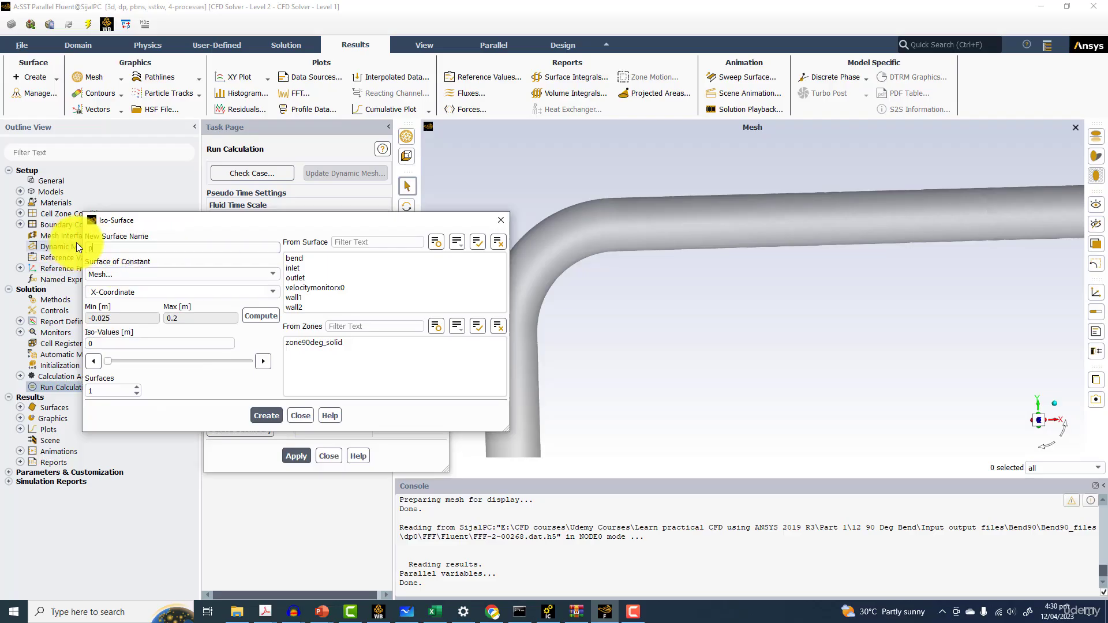
text(lan1)
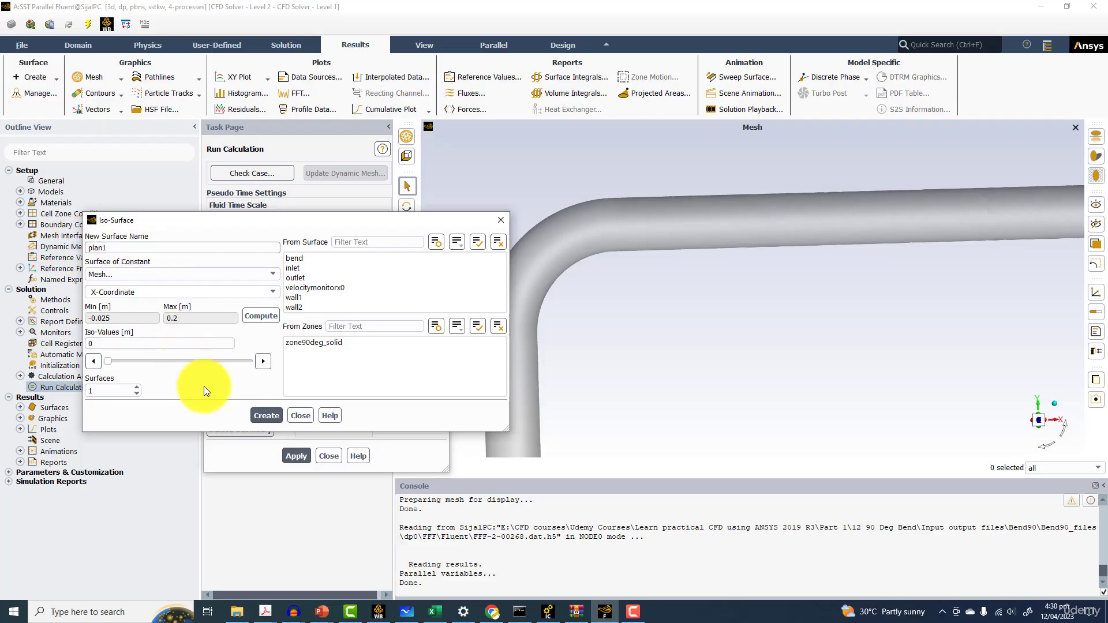
click(262, 417)
Open the Mesh display dialog and clear its surface selection
drag(543, 224, 326, 103)
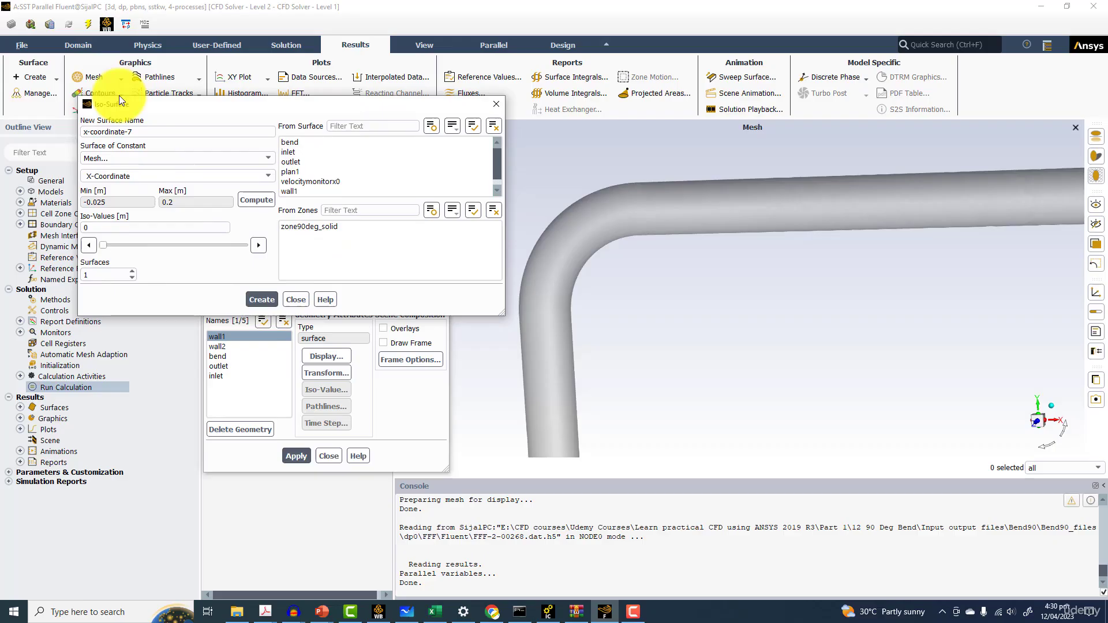
click(85, 78)
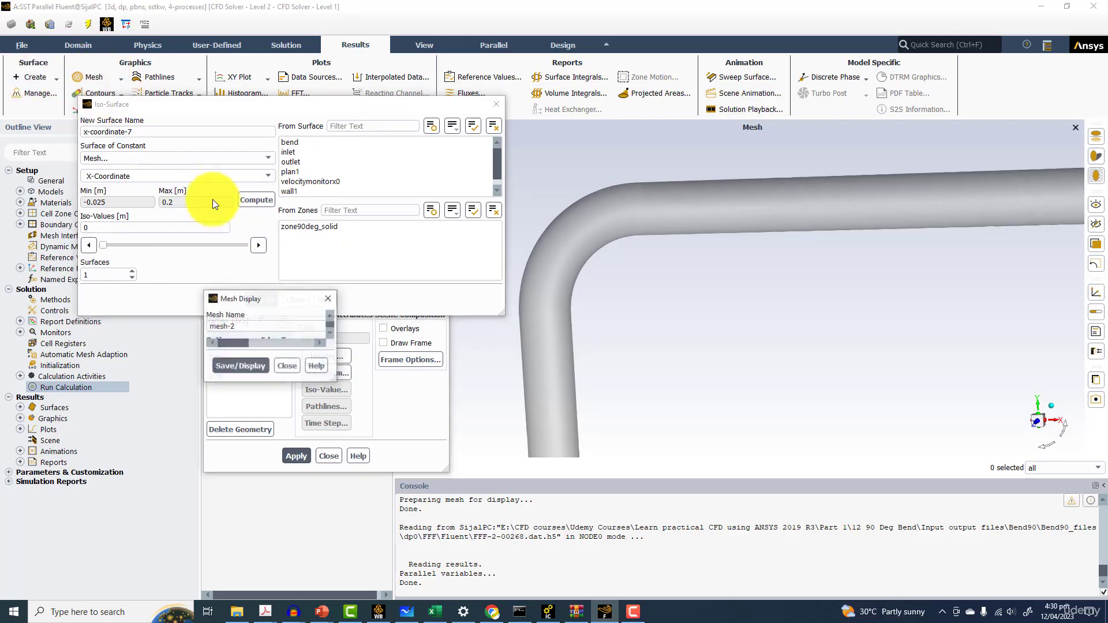
drag(633, 145, 381, 205)
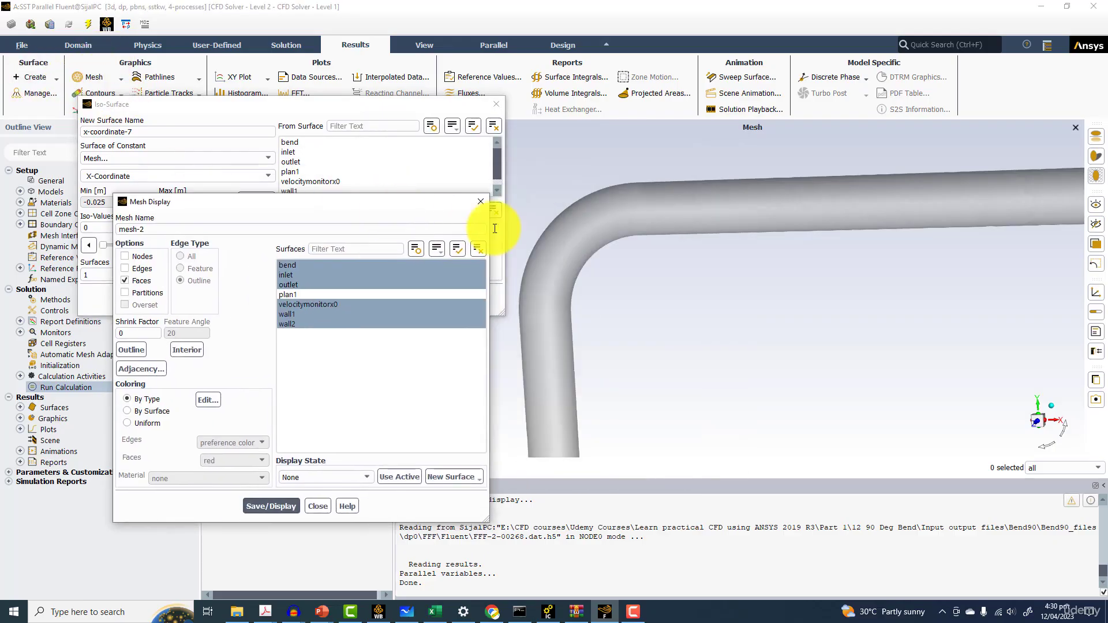
click(484, 247)
Enable Overlays in the scene composition and apply it
click(420, 50)
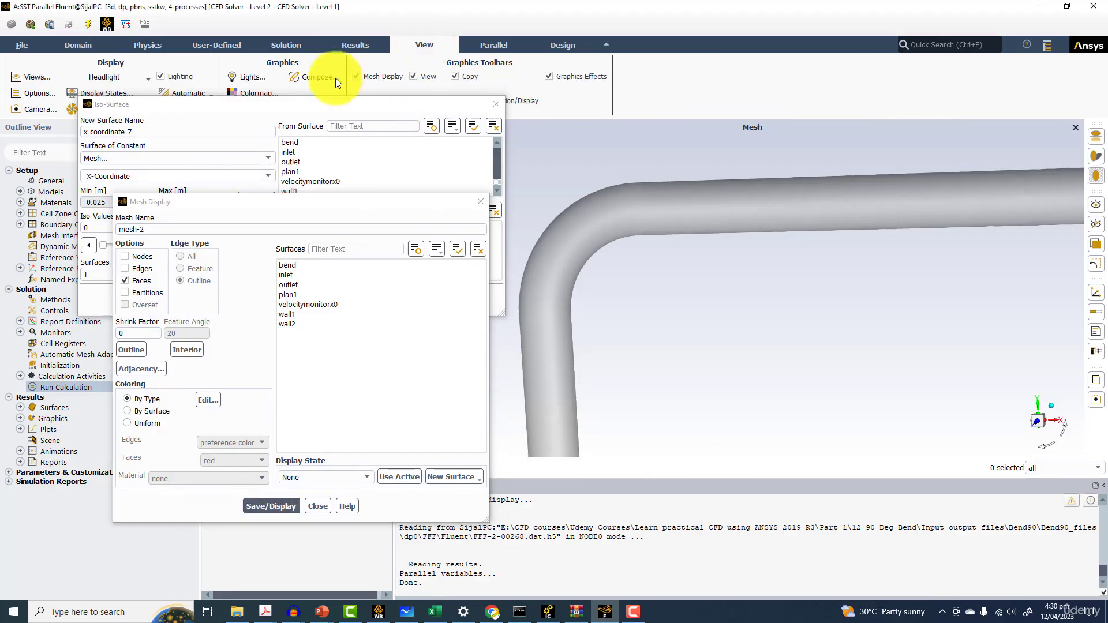
click(318, 81)
click(398, 328)
click(291, 457)
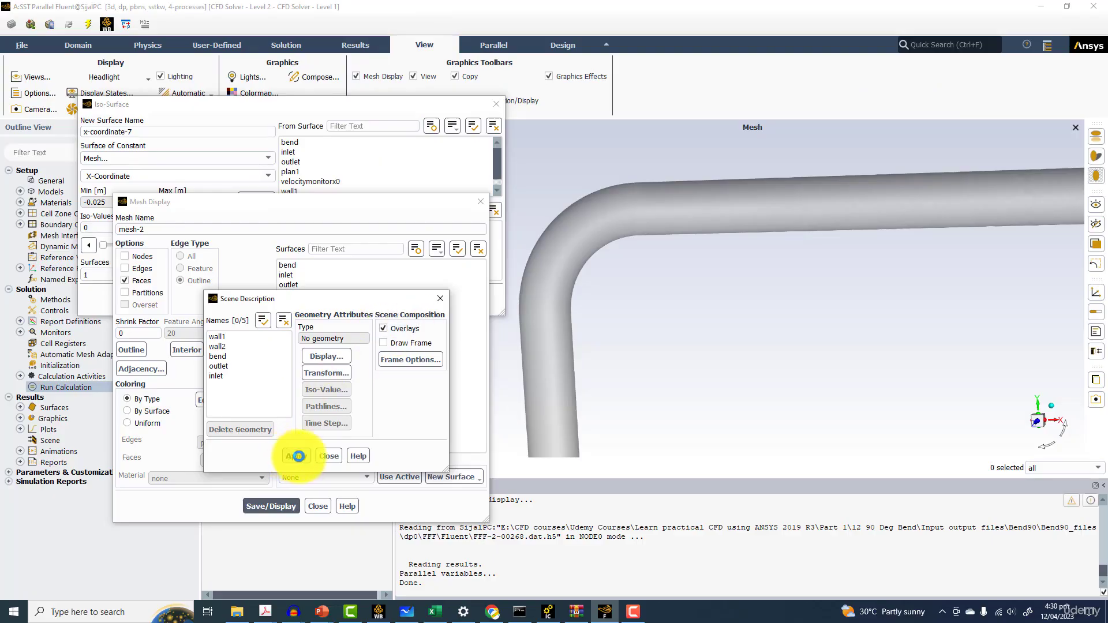
click(329, 456)
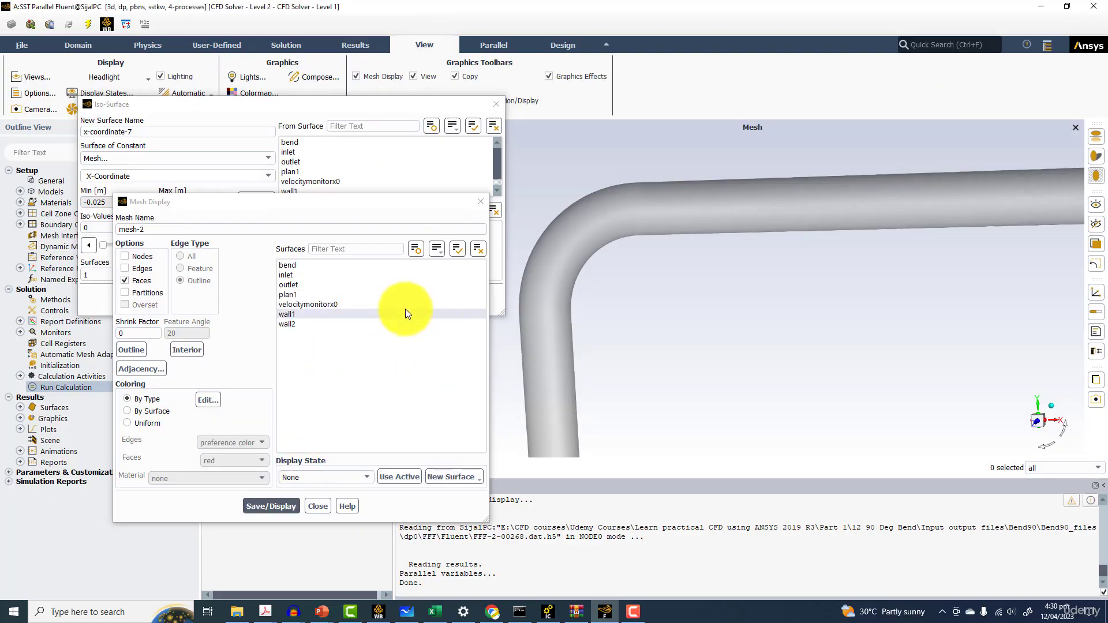
Display the mesh of the plan1 surface over the pipe
mouse_move(644, 250)
mouse_down()
mouse_move(673, 220)
mouse_move(650, 244)
mouse_up()
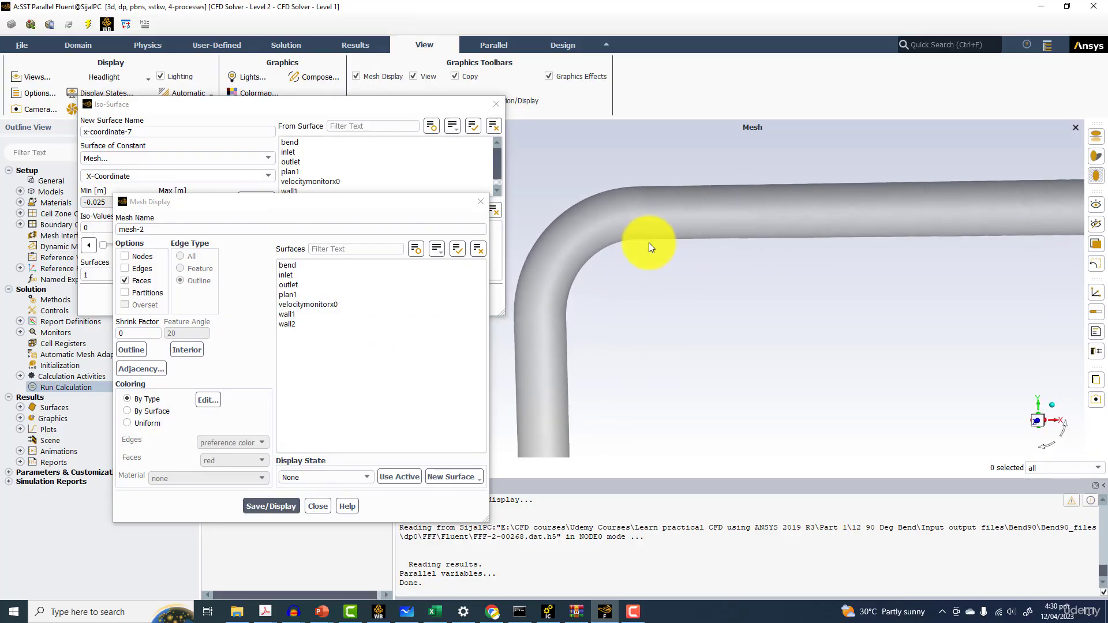
click(292, 294)
click(258, 504)
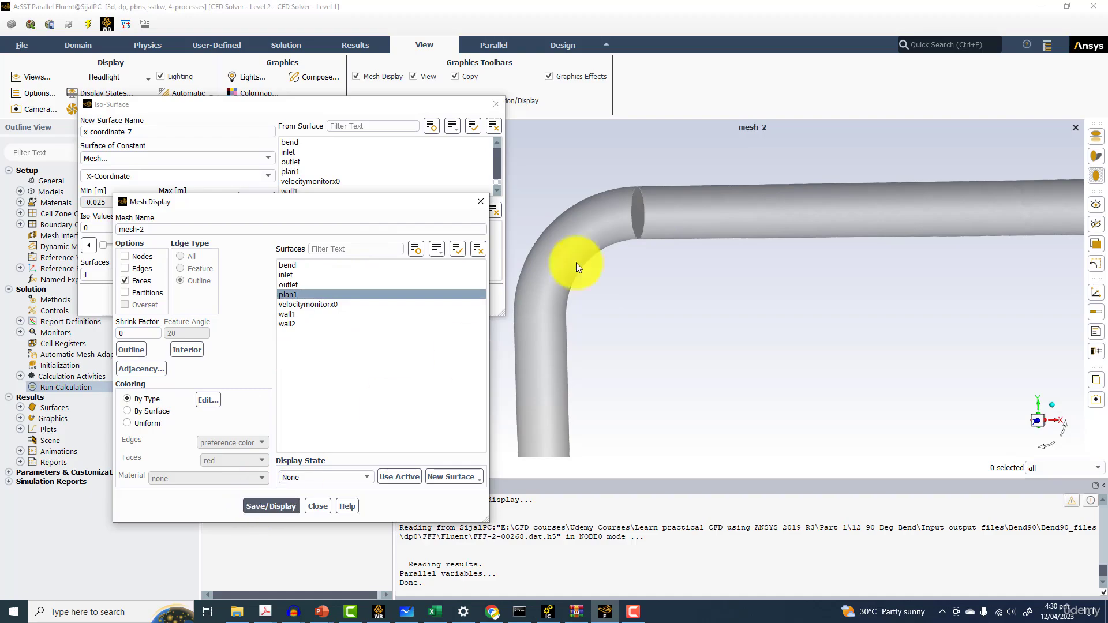
Create a second X-coordinate iso-surface named plan2 at iso-value 0.0164
drag(712, 235, 574, 279)
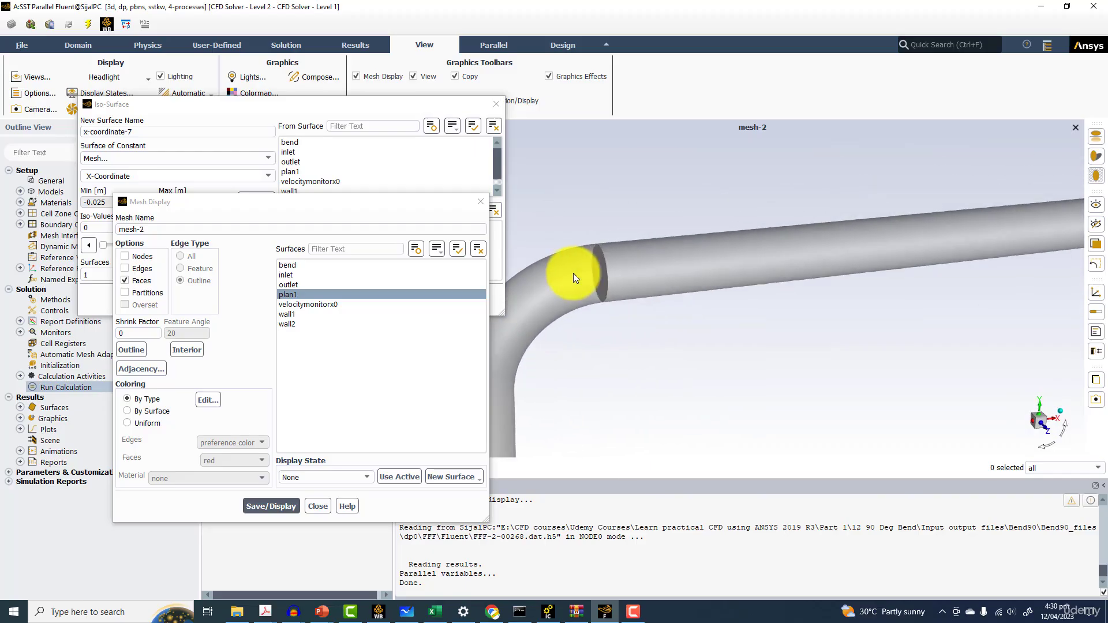
drag(359, 201, 455, 360)
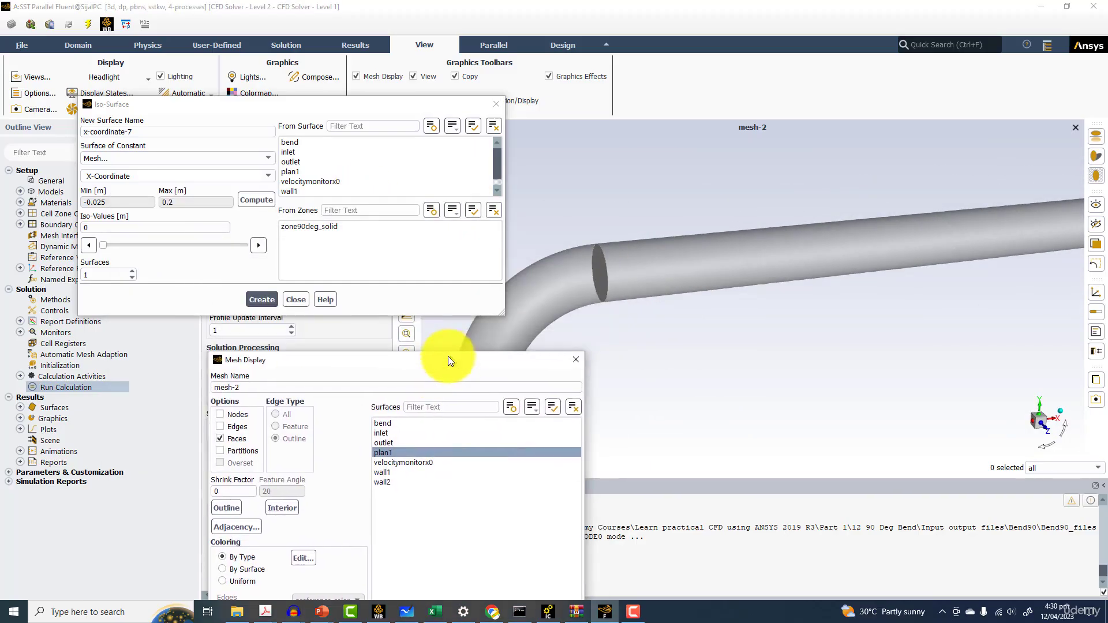
click(109, 244)
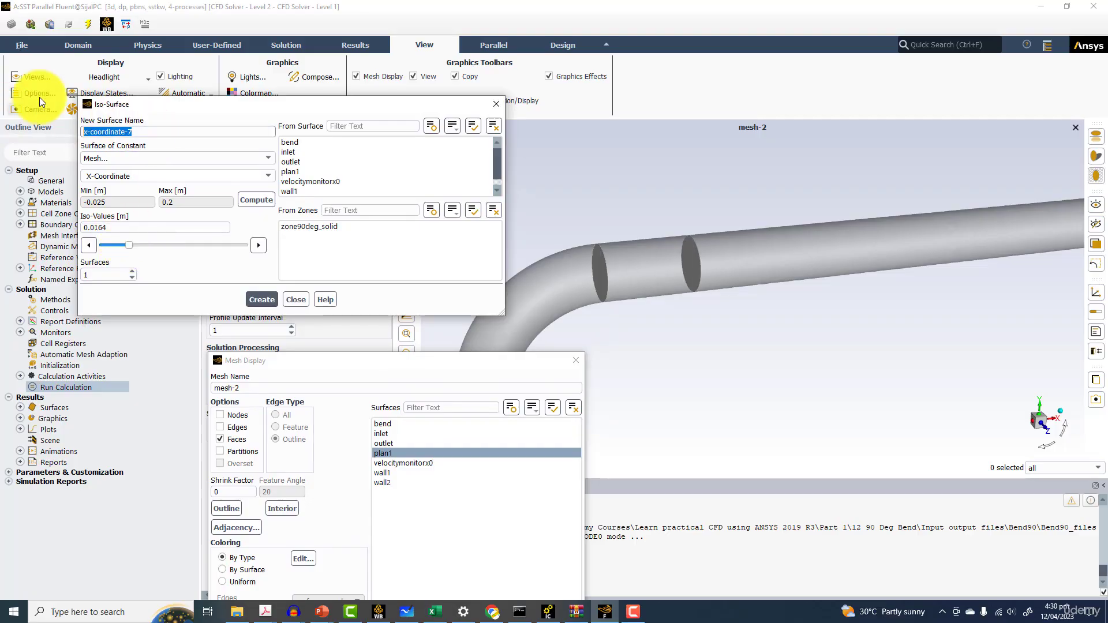
text(plan2)
click(261, 299)
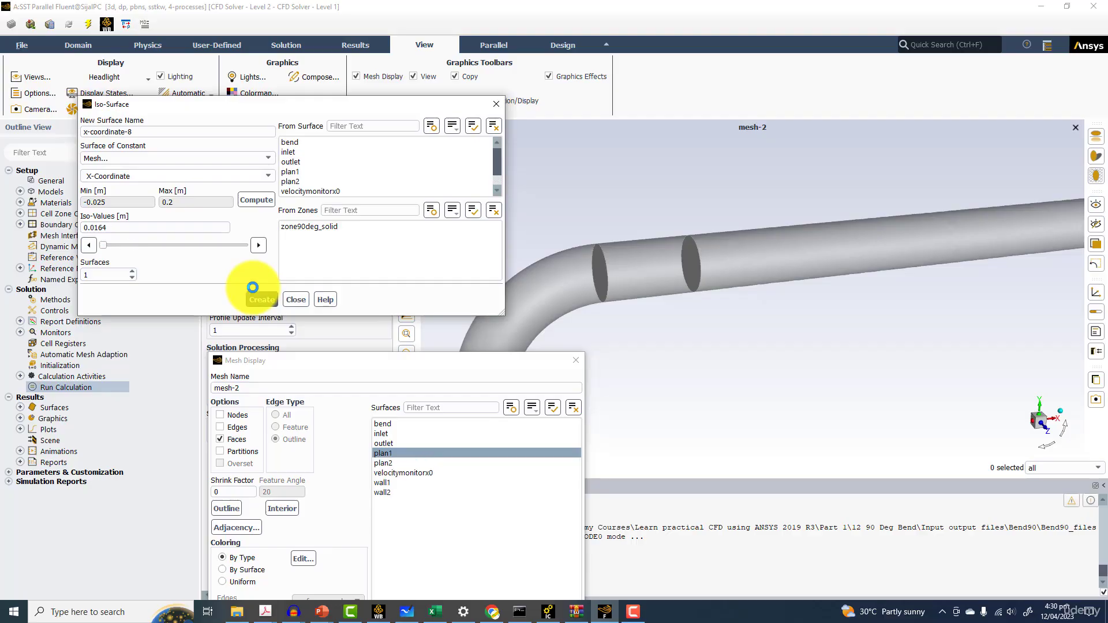
Display plan1 and plan2 together in the mesh display
drag(103, 244, 143, 252)
click(430, 465)
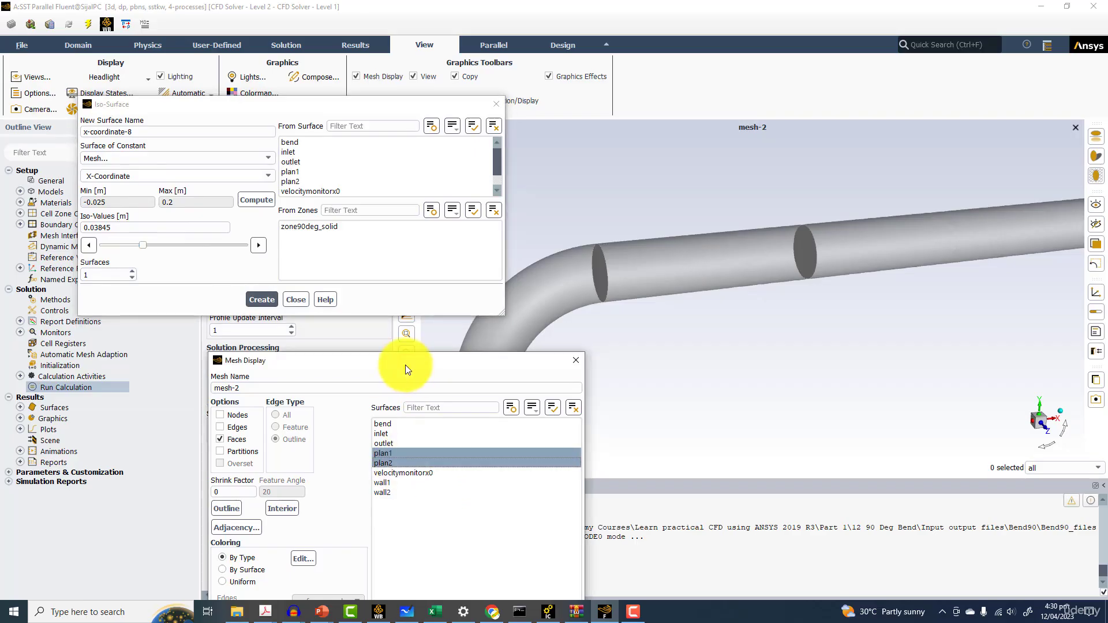
drag(406, 365, 306, 276)
click(271, 574)
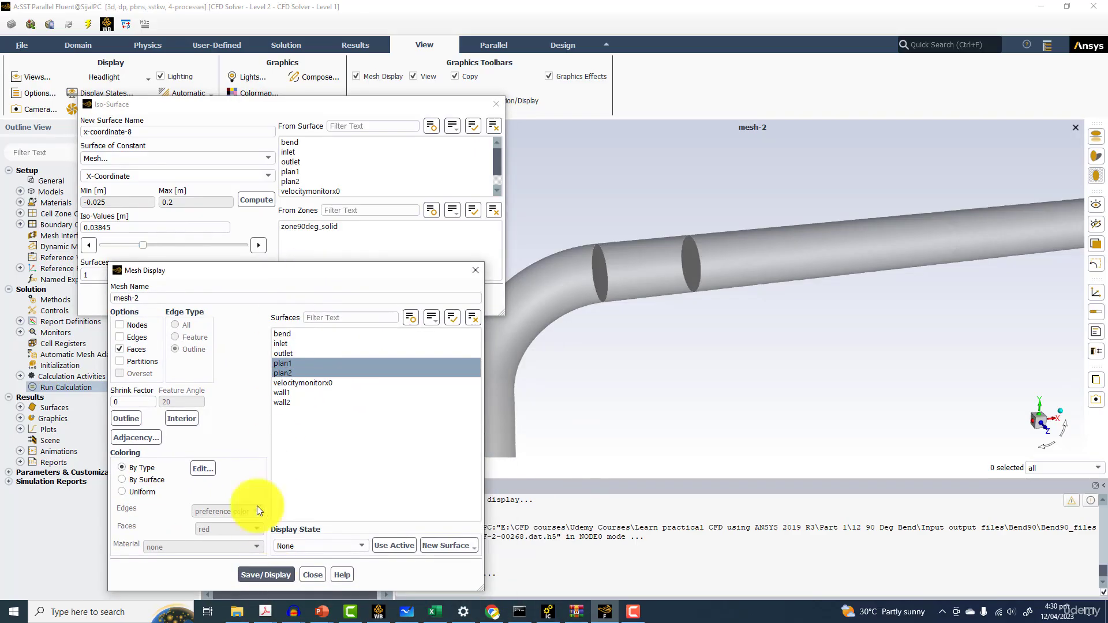
Create iso-surface plan3 at iso-value 0.03755 and add it to the mesh display selection
drag(141, 246, 143, 244)
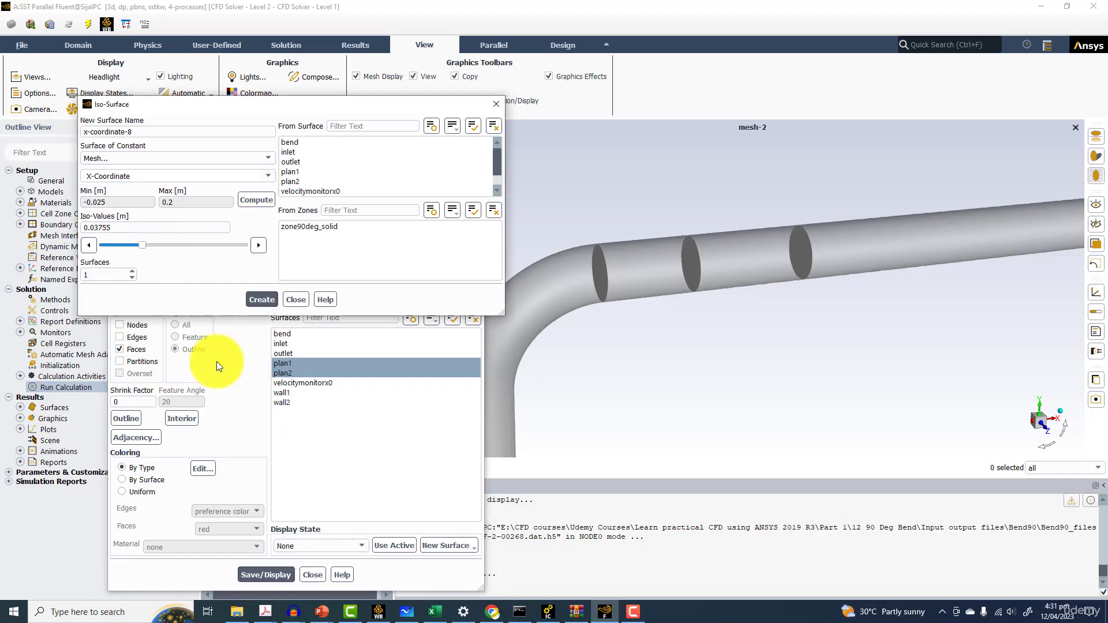
drag(138, 131, 73, 104)
text(plan3)
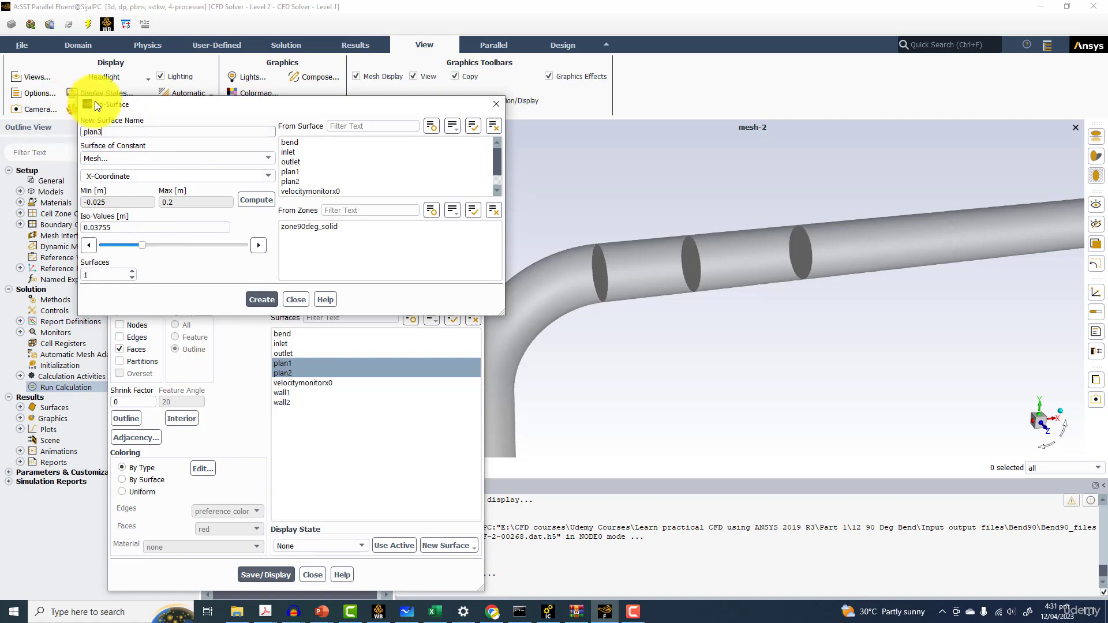
click(264, 299)
click(290, 382)
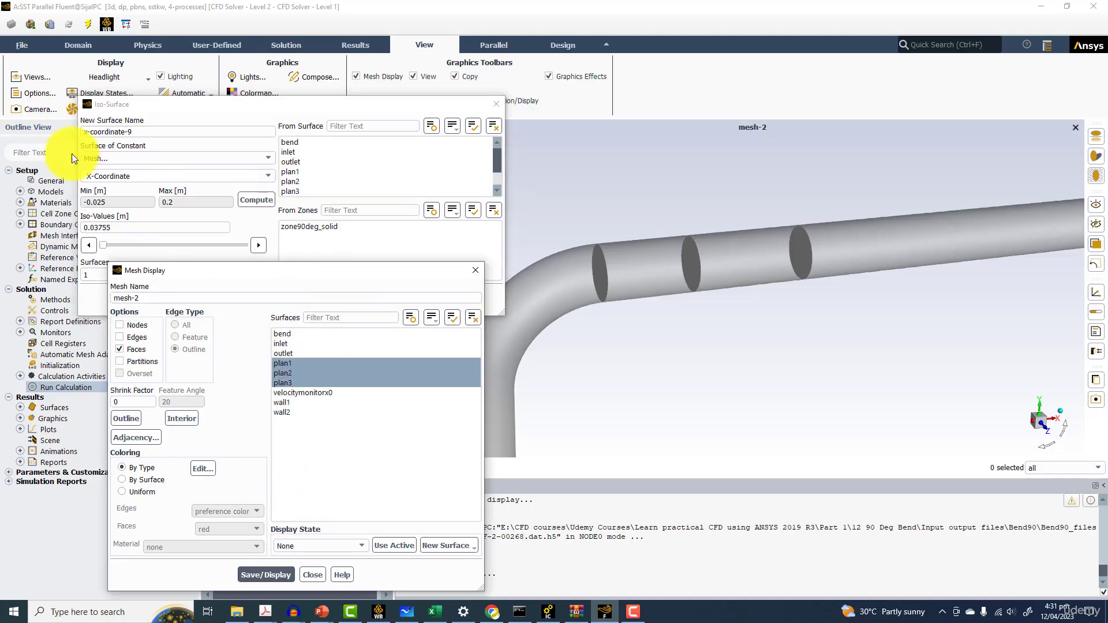
Create iso-surface plan4 at iso-value 0.072425 and close the iso-surface dialog
drag(103, 245, 165, 243)
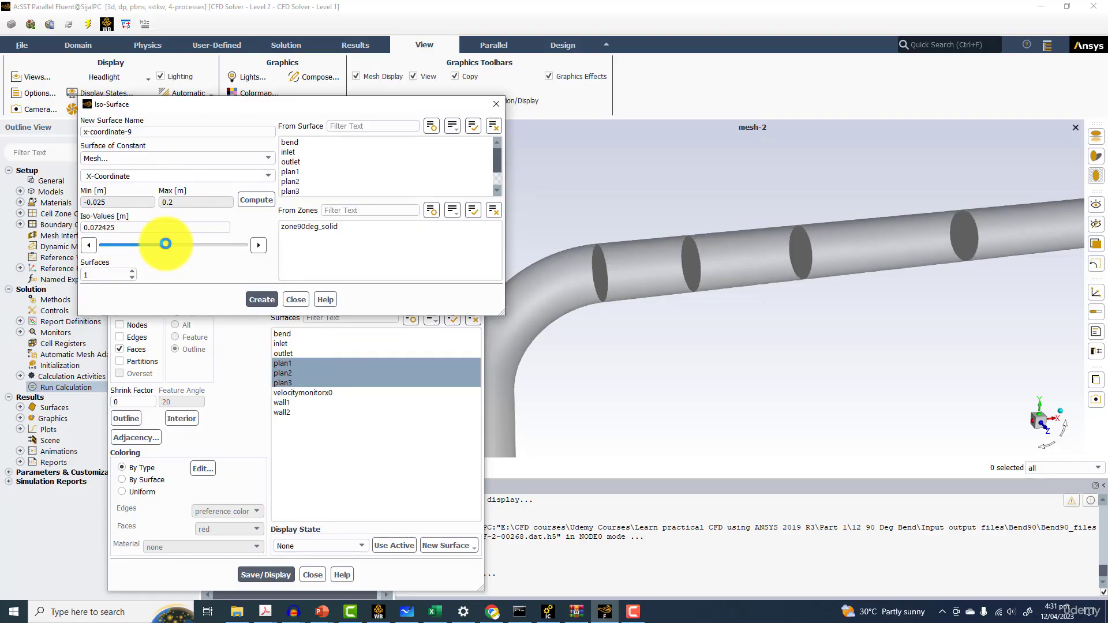
drag(929, 244, 1005, 262)
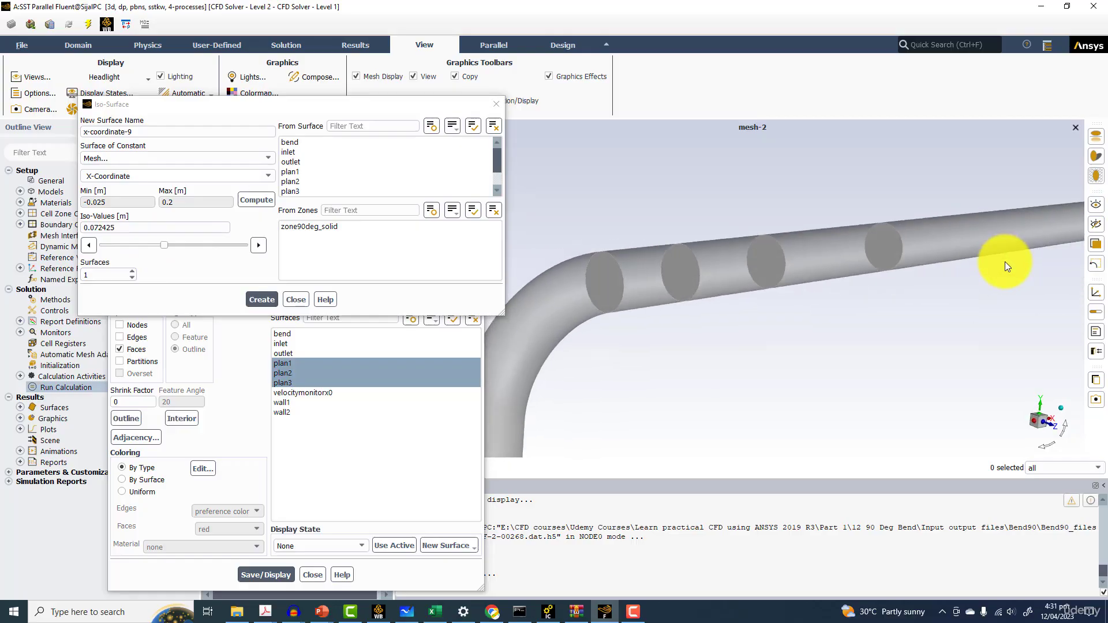
drag(808, 278, 497, 376)
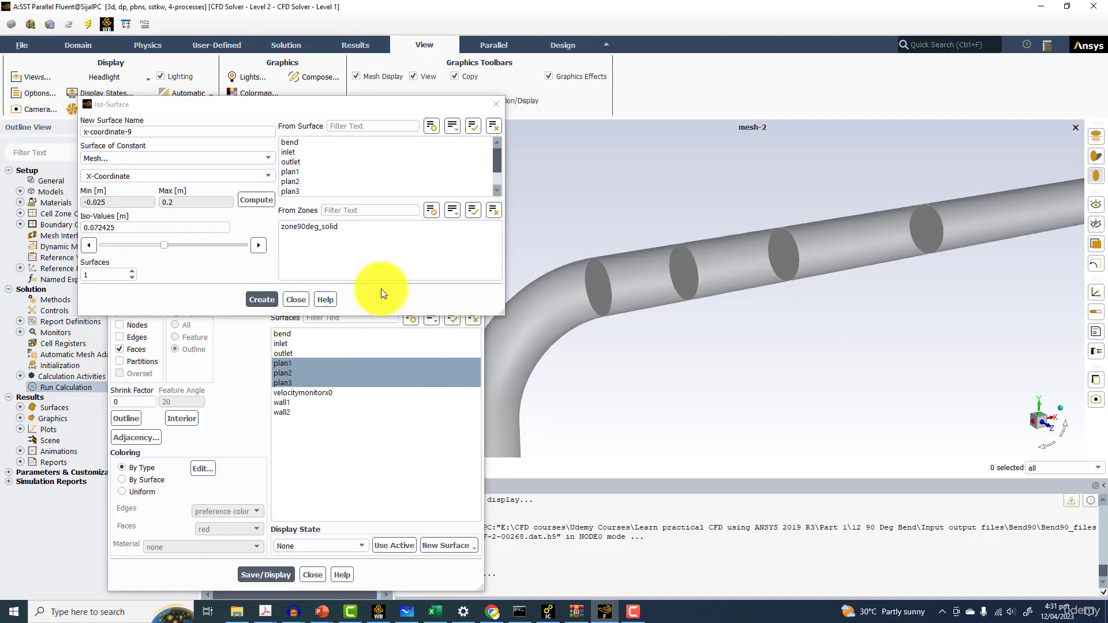
scroll(770, 248, down, 2)
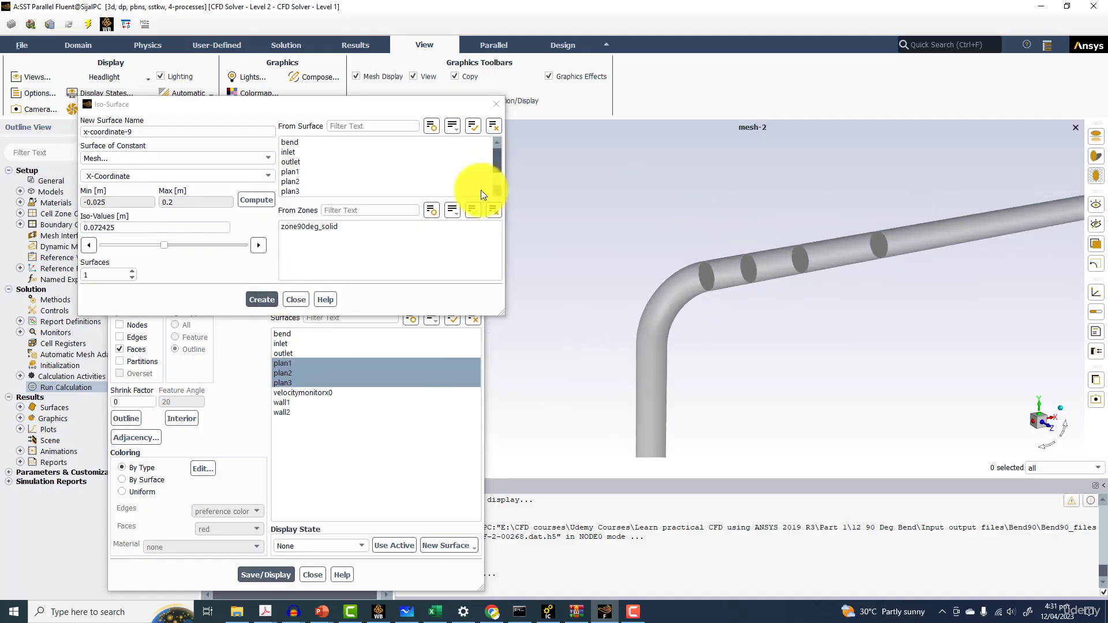
drag(154, 131, 69, 140)
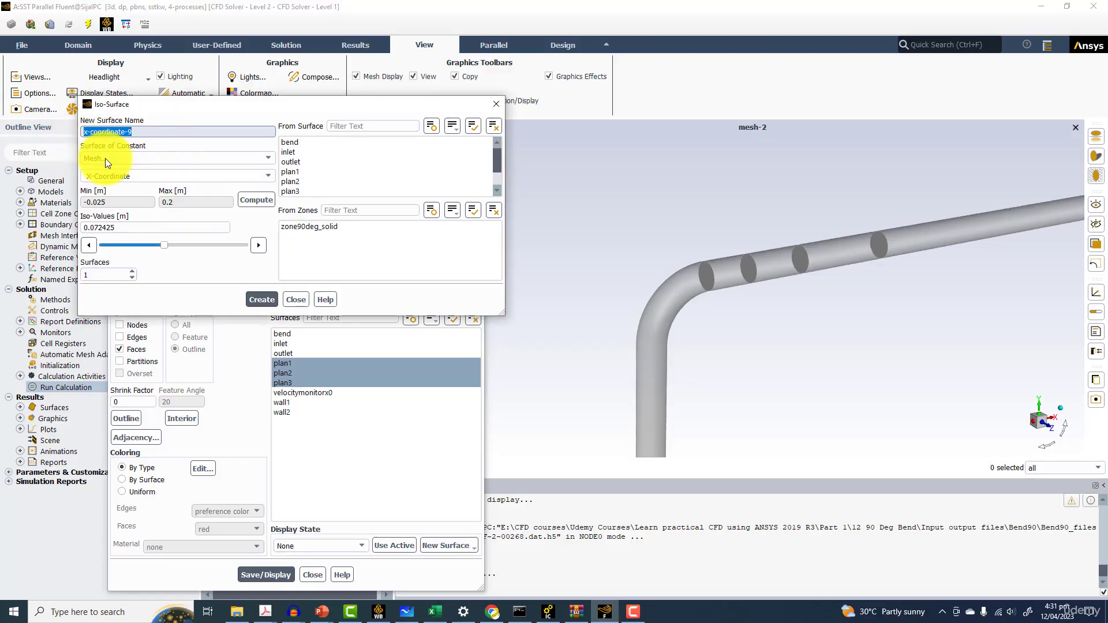
text(plan4)
click(260, 299)
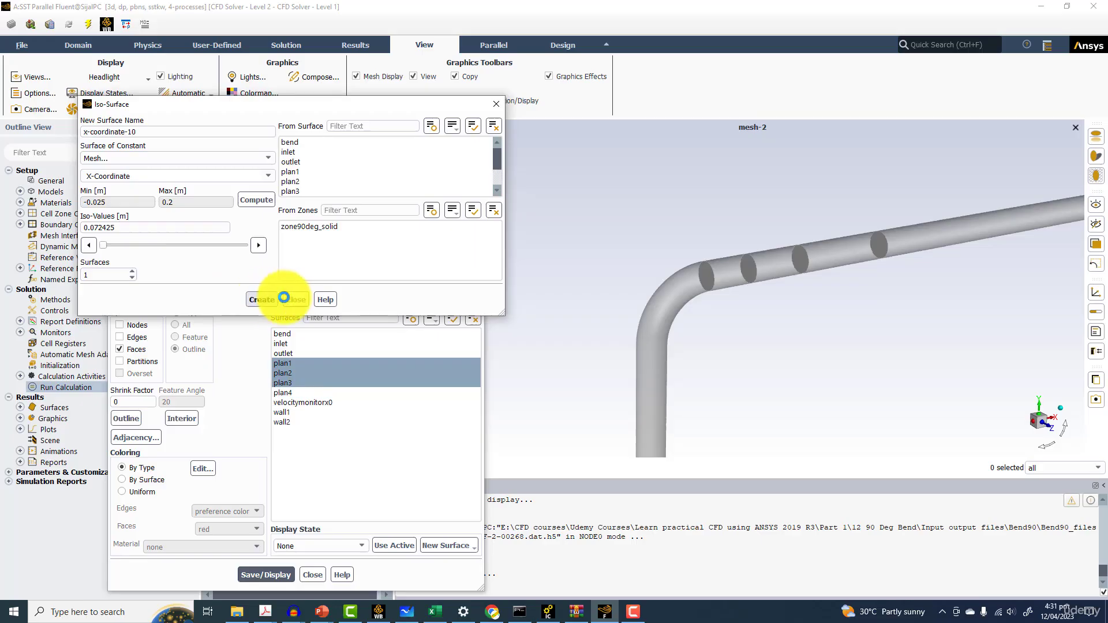
click(296, 299)
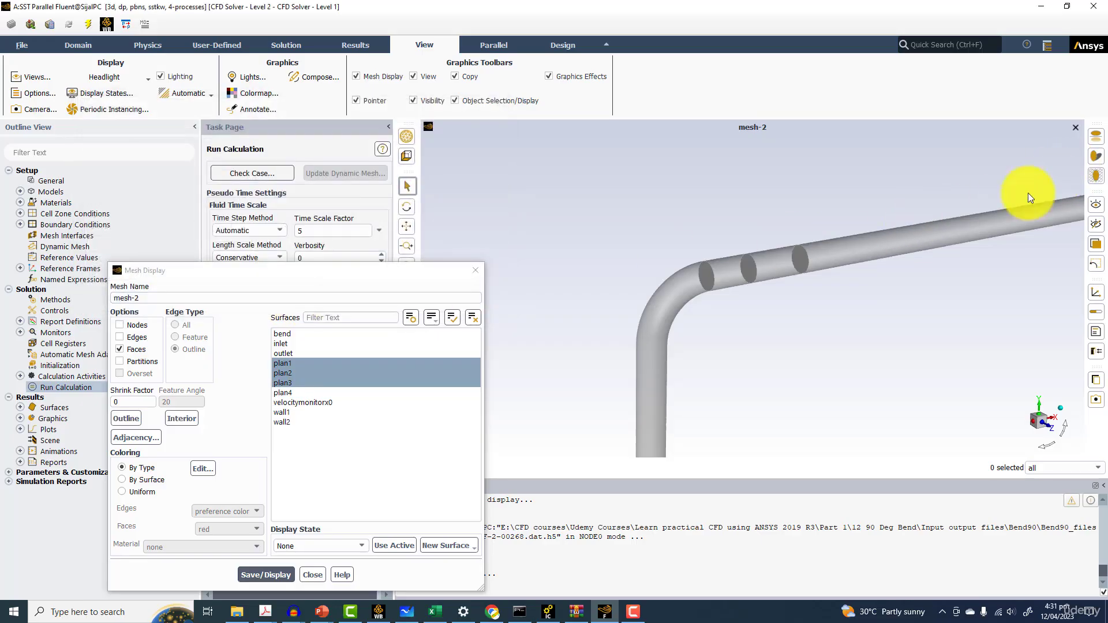
Deselect plan1, plan2 and plan3 in the mesh display and redisplay
drag(965, 240, 828, 266)
click(474, 276)
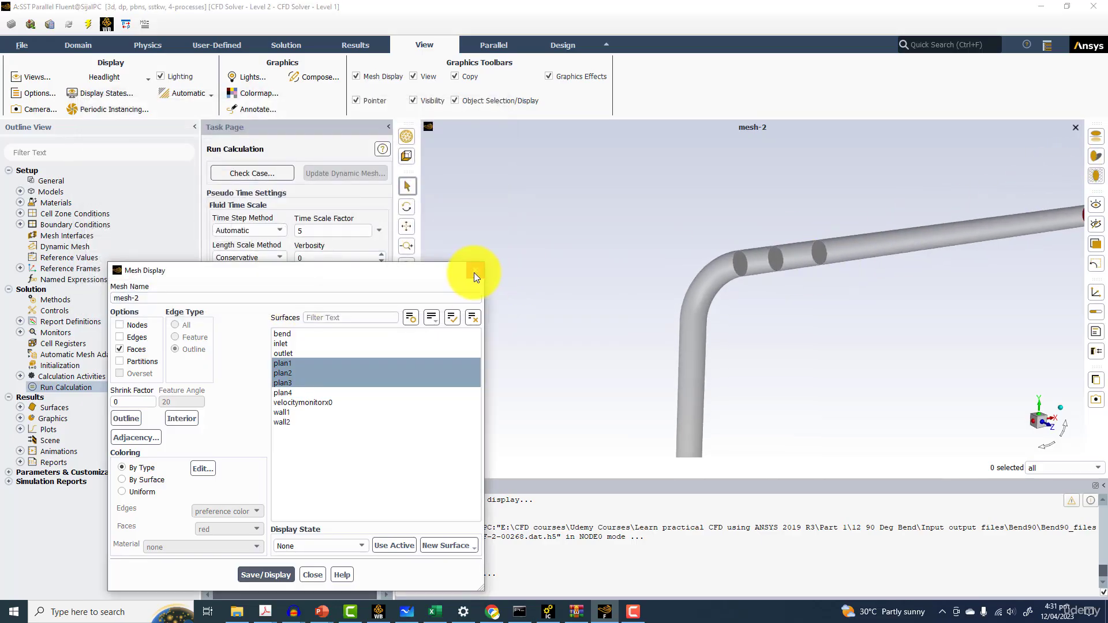
click(292, 364)
click(282, 372)
click(282, 382)
click(265, 575)
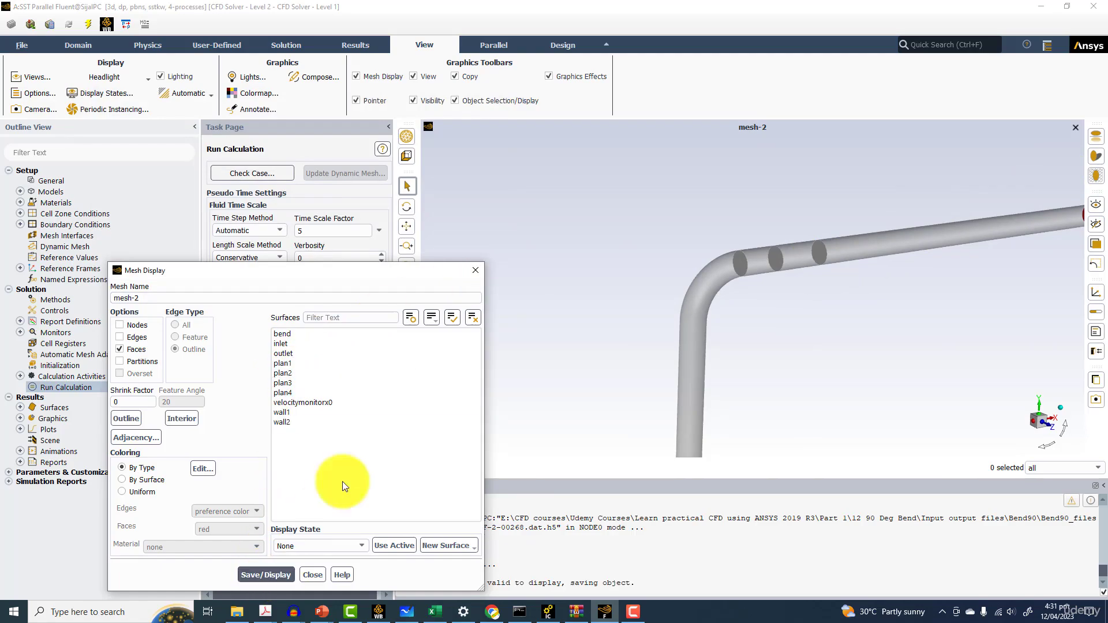
Delete the mesh geometries from the scene description and apply
click(475, 270)
click(313, 77)
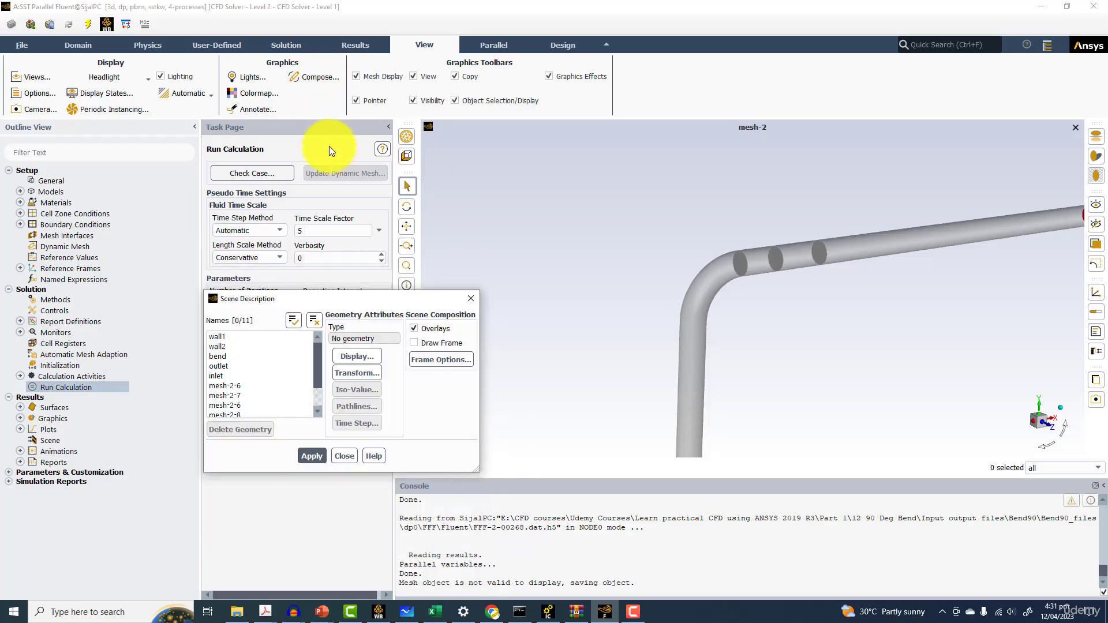
scroll(248, 386, down, 1)
drag(230, 357, 223, 416)
click(235, 430)
drag(358, 307, 424, 300)
click(541, 298)
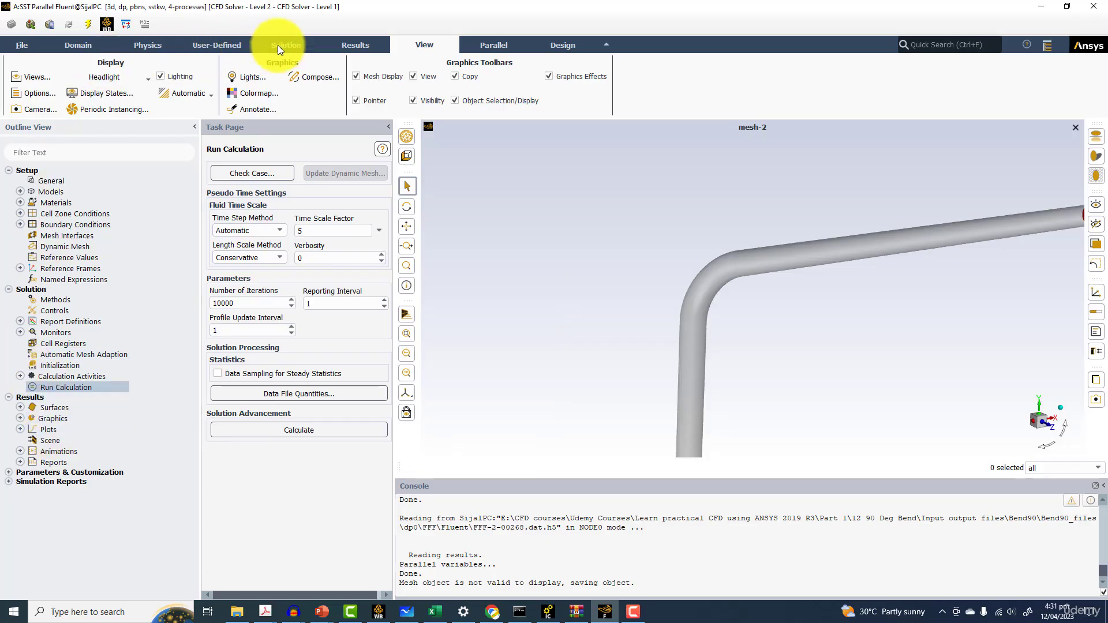
Open the Vectors dialog for results and turn off the Global Range option
click(355, 45)
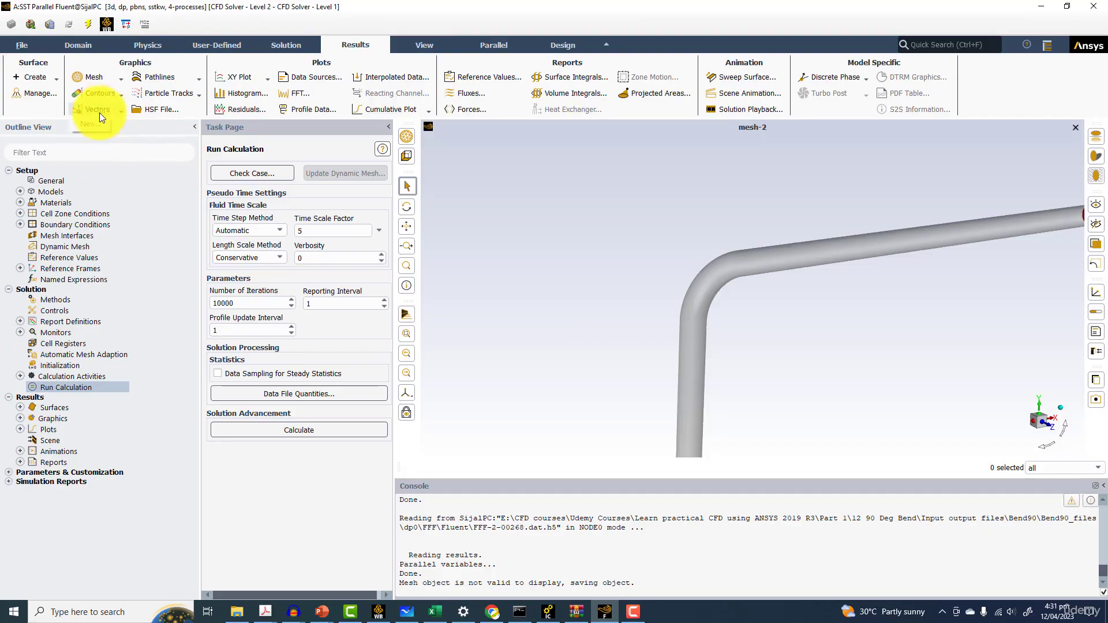
click(98, 110)
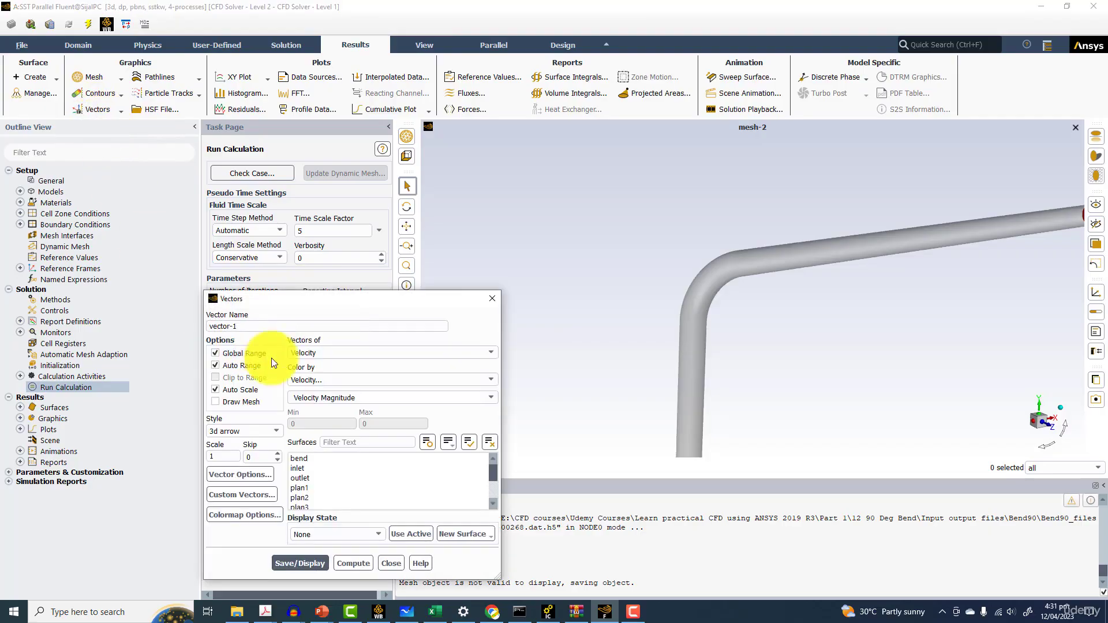
click(229, 351)
drag(279, 300, 265, 206)
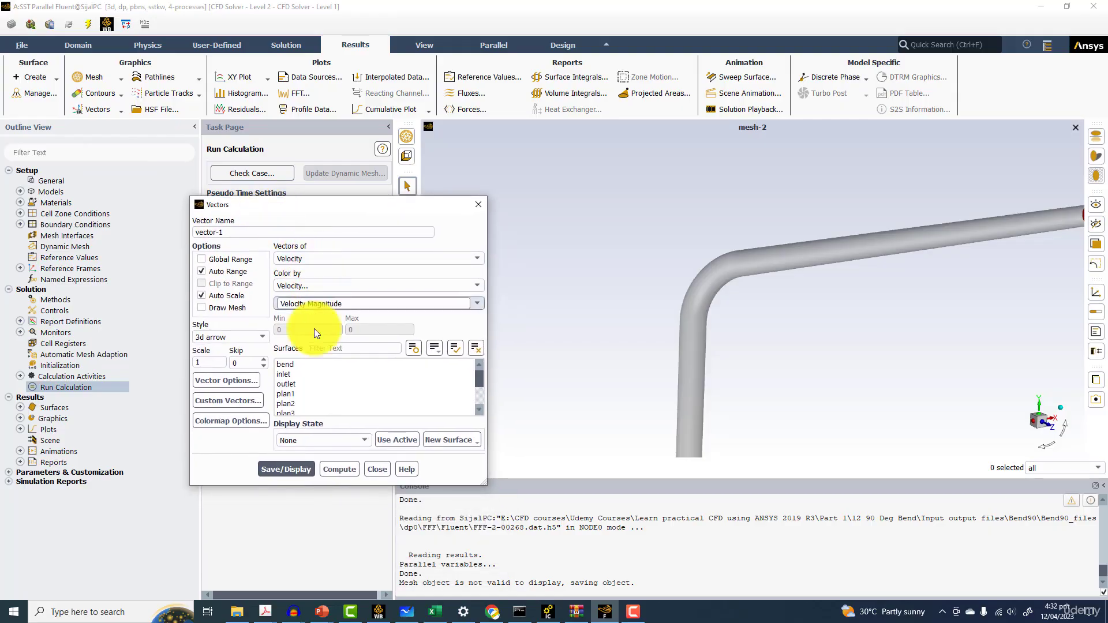
Review the vector options settings
click(229, 379)
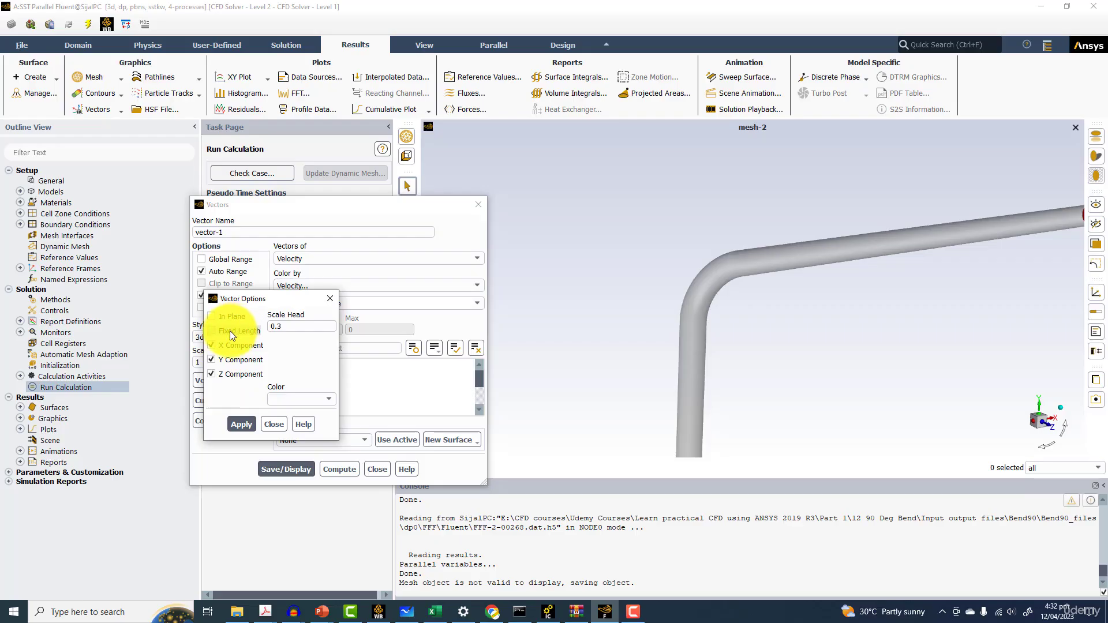
click(272, 424)
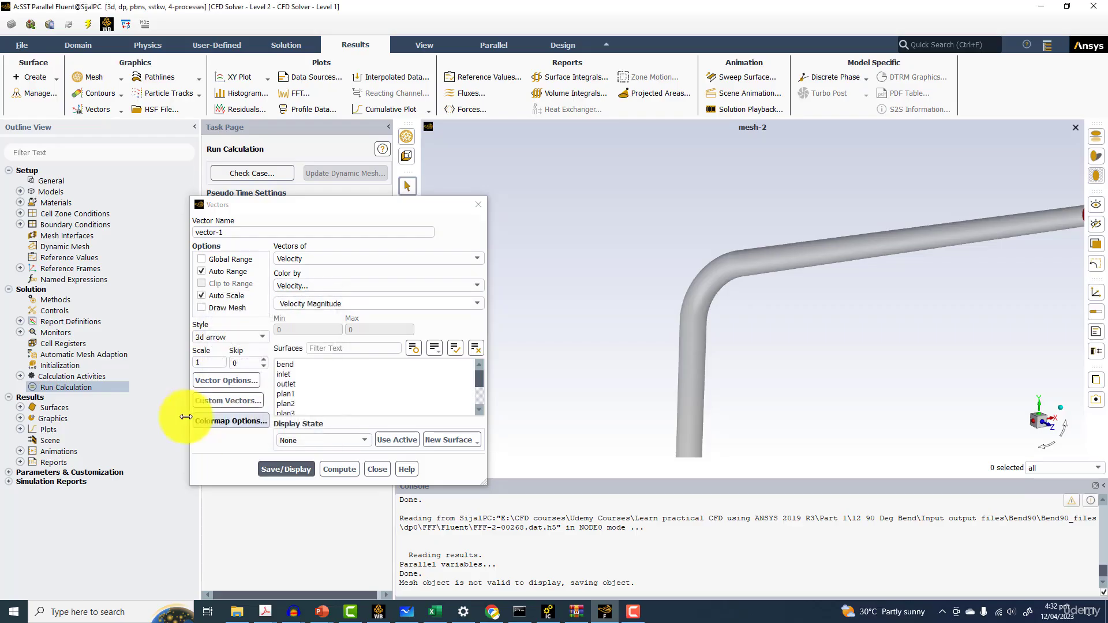
click(242, 382)
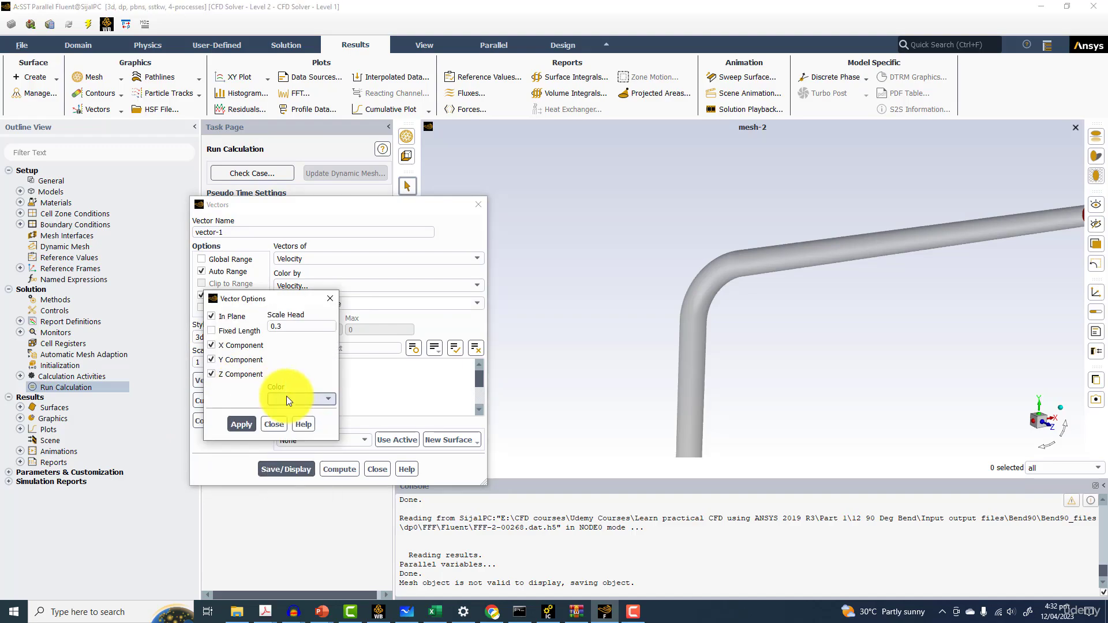
click(274, 425)
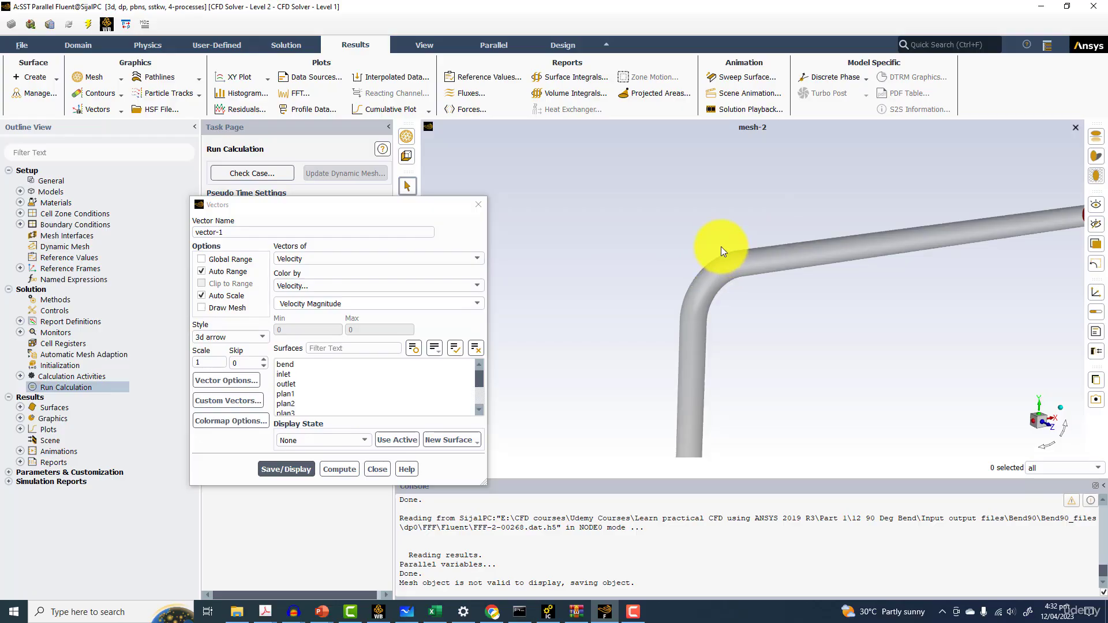
Set the vector style to arrow and display the velocity vectors
click(220, 338)
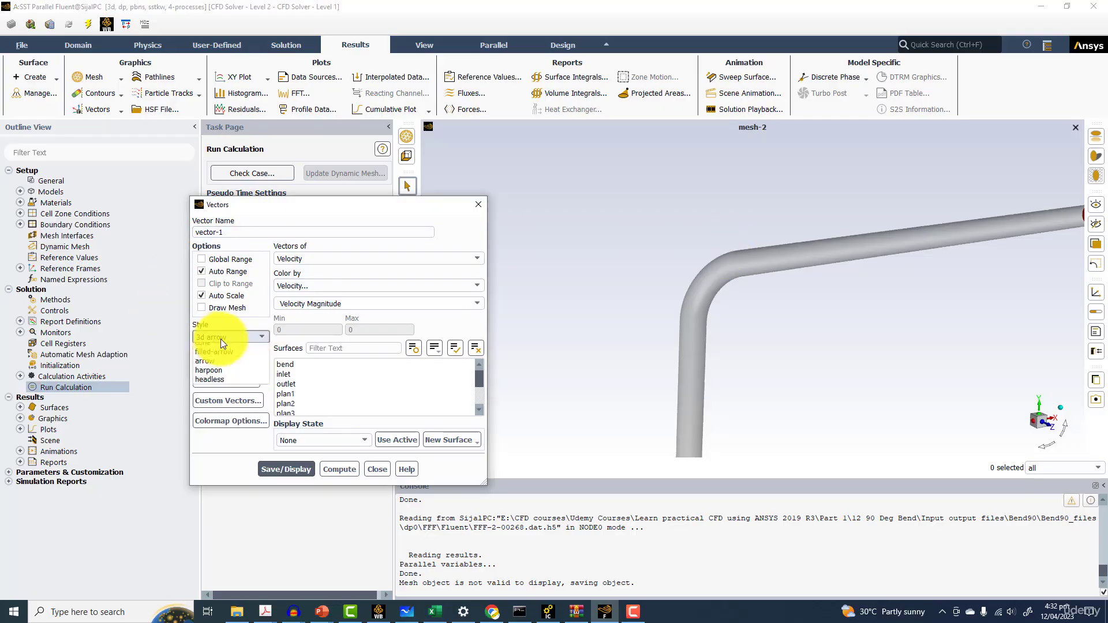
click(210, 386)
click(280, 469)
Select surfaces plan1, plan2, plan3 and plan4 and display velocity vectors on them
scroll(863, 330, up, 2)
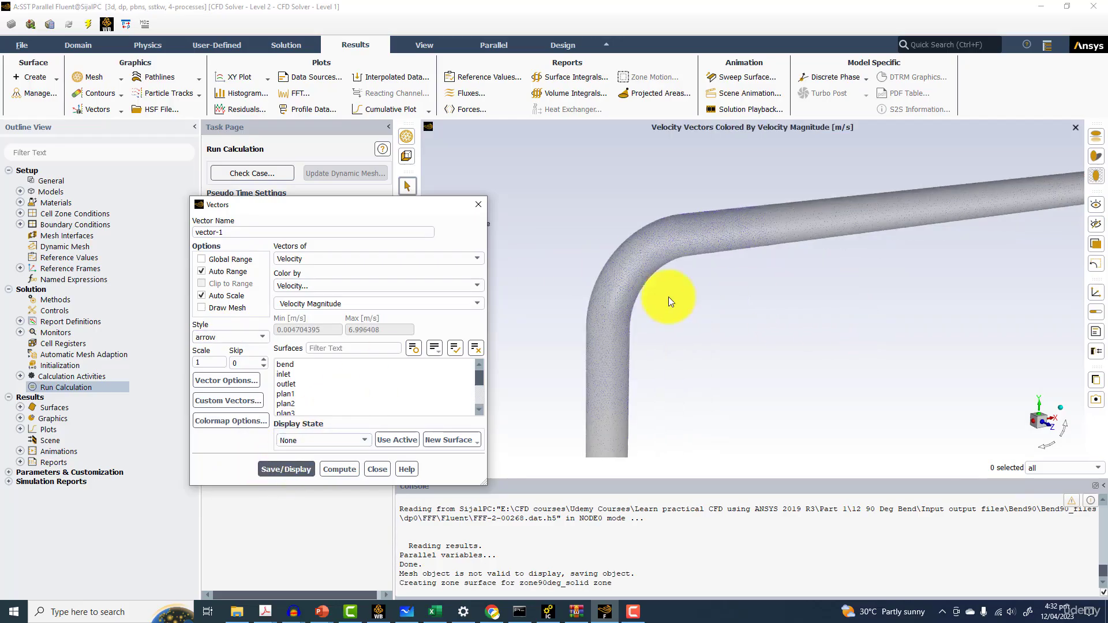
scroll(306, 392, down, 2)
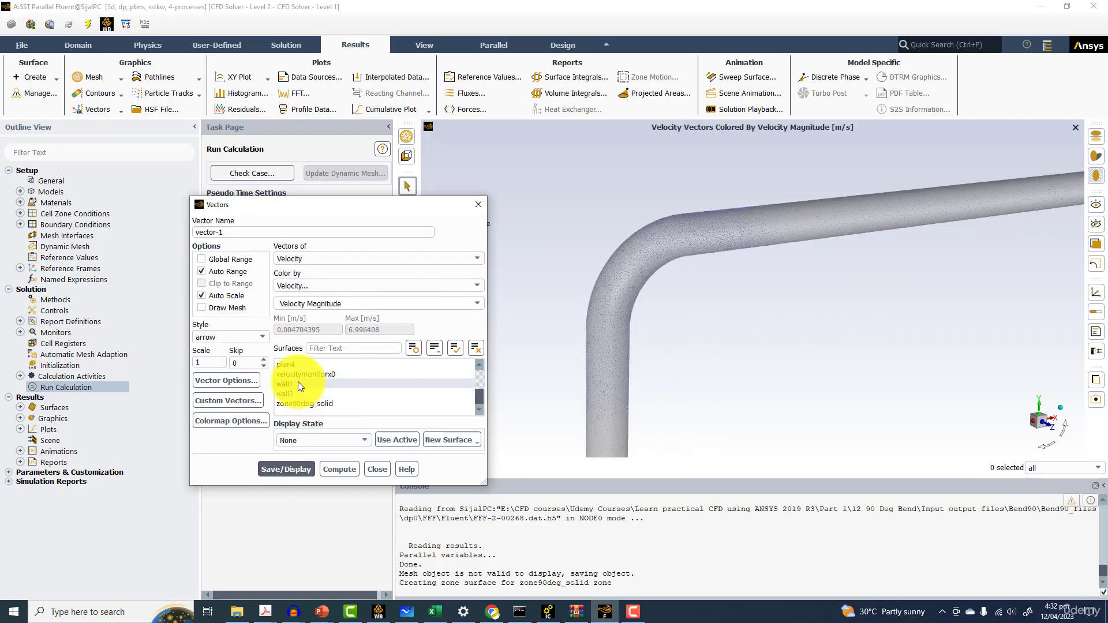
click(299, 366)
click(292, 376)
click(292, 384)
click(286, 392)
click(284, 468)
Zoom and rotate around the pipe to examine the velocity vectors on the four planes
scroll(671, 261, up, 5)
middle_drag(672, 261, 728, 289)
scroll(729, 288, up, 8)
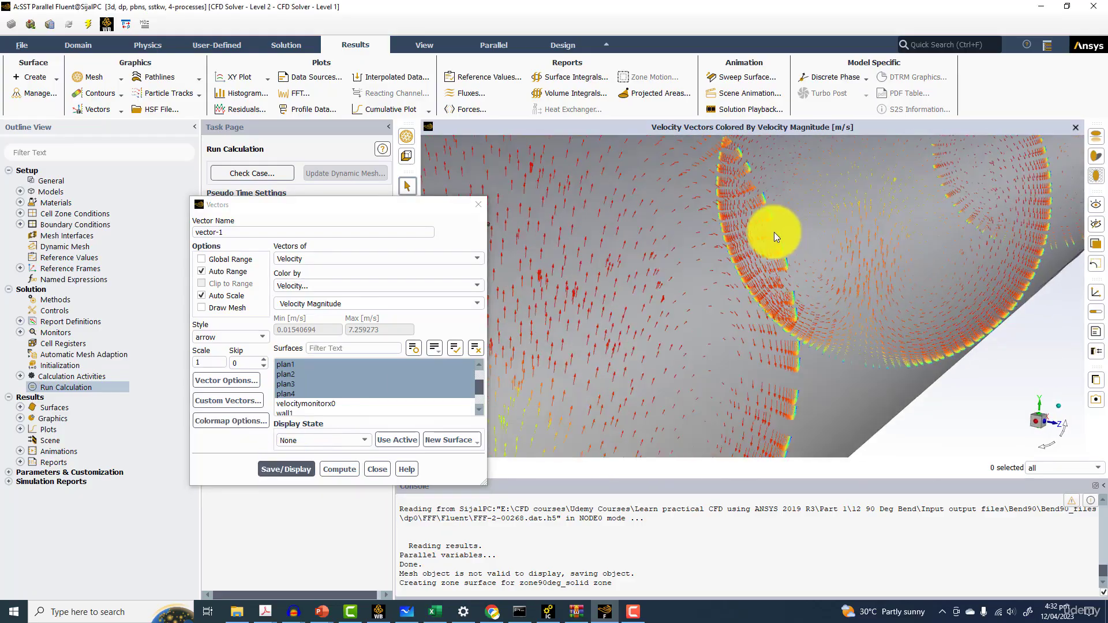
scroll(760, 233, down, 4)
scroll(642, 286, up, 3)
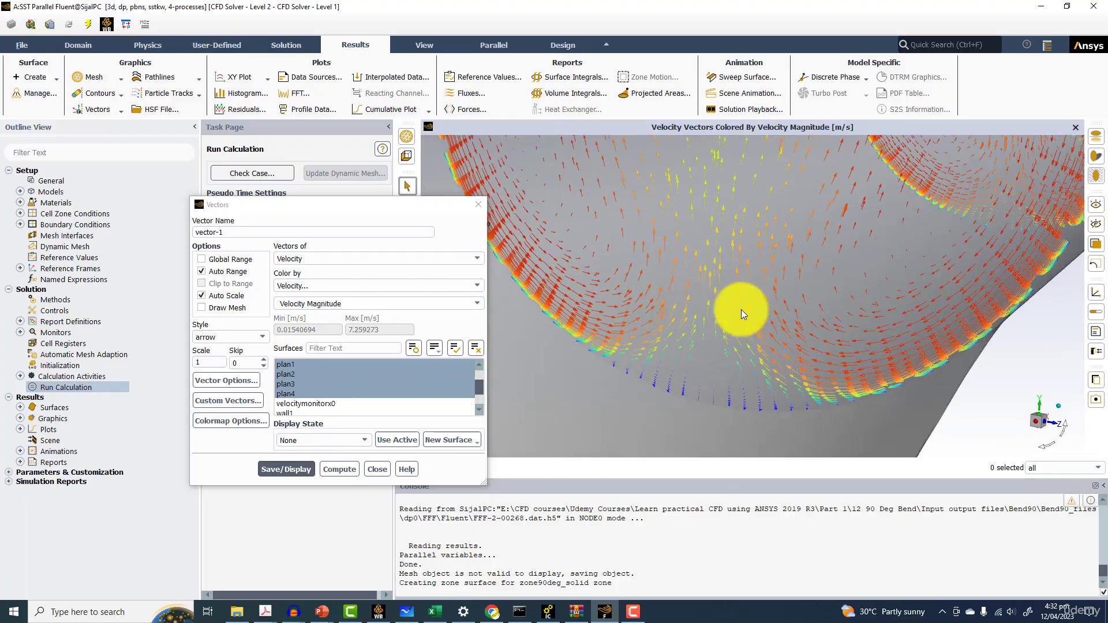
scroll(698, 299, down, 6)
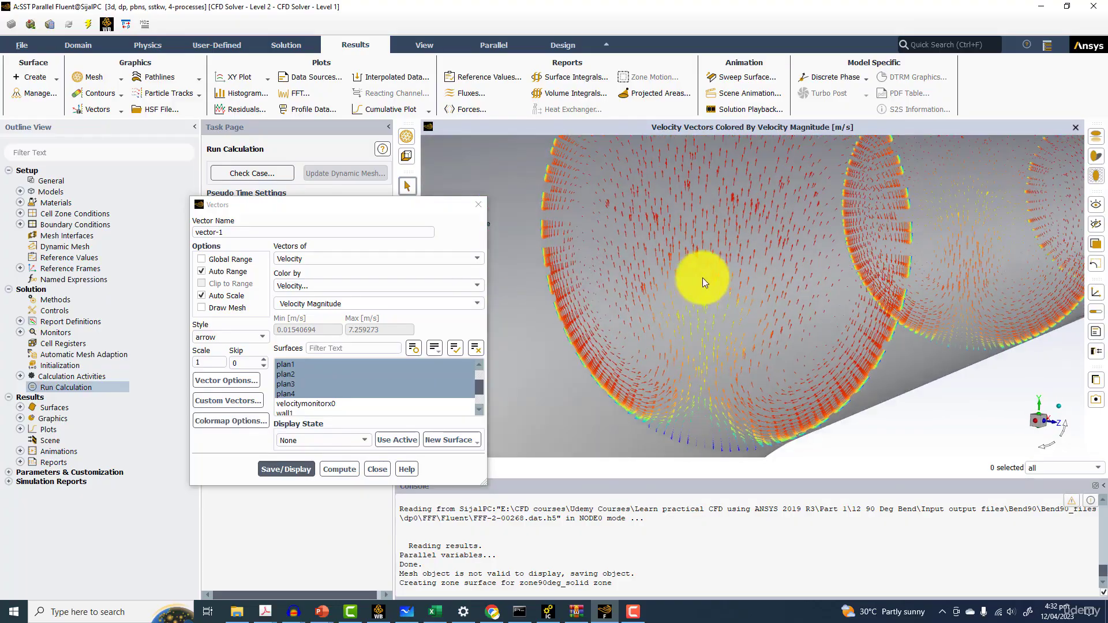
ctrl+middle_drag(681, 261, 674, 333)
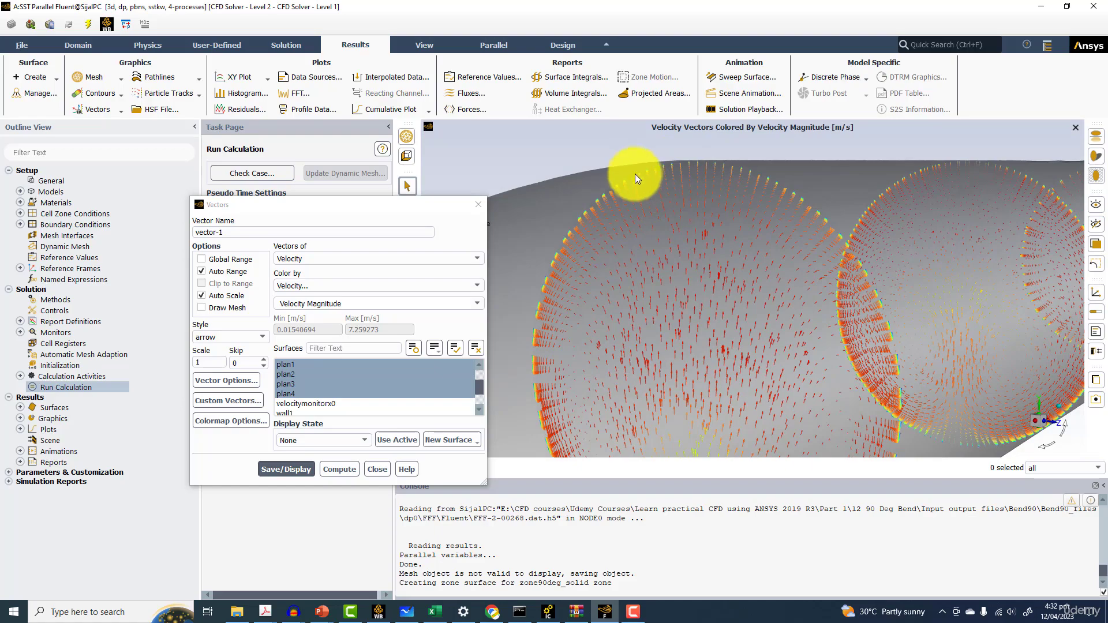
scroll(719, 295, down, 5)
ctrl+middle_drag(719, 296, 653, 213)
scroll(679, 297, up, 3)
scroll(680, 298, up, 2)
middle_drag(665, 290, 624, 305)
drag(624, 304, 778, 268)
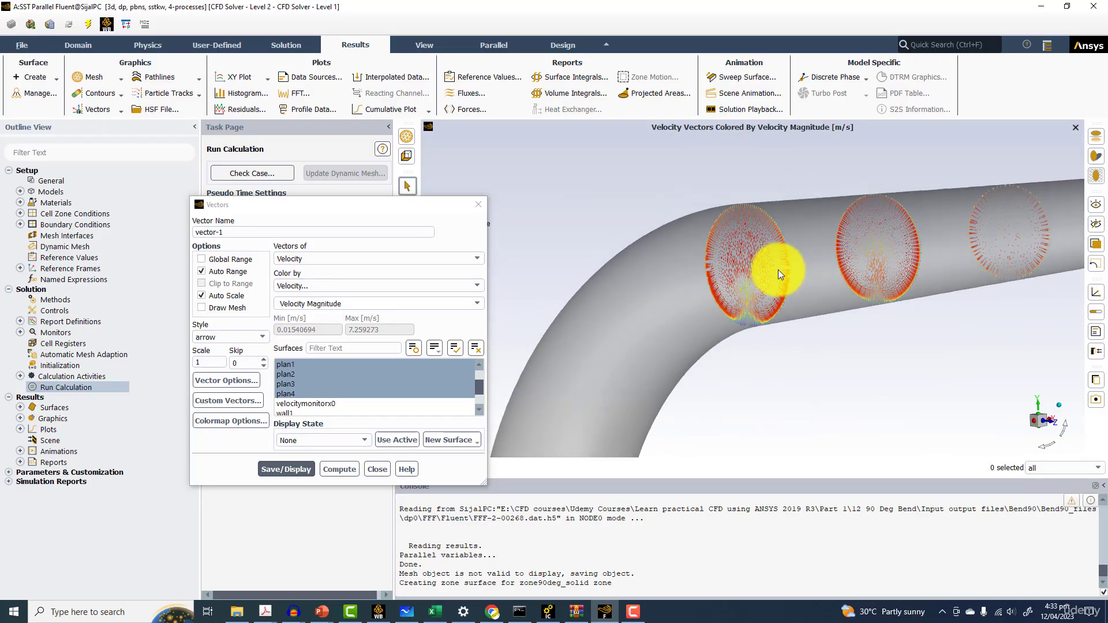
mouse_move(778, 269)
mouse_down()
mouse_move(788, 261)
mouse_move(797, 272)
mouse_up()
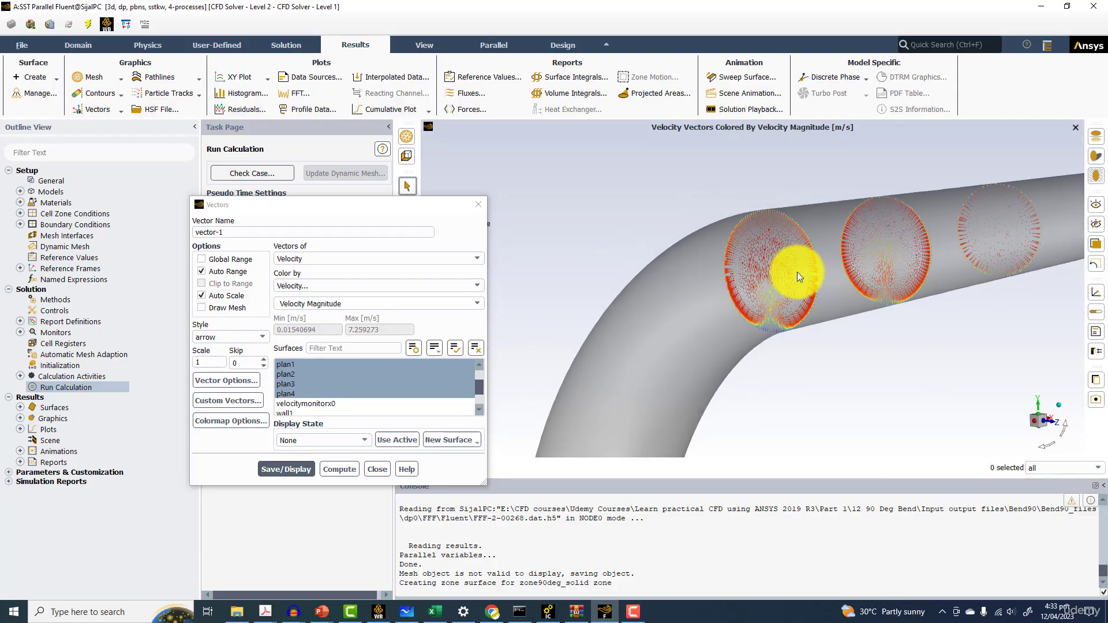
click(606, 610)
click(606, 610)
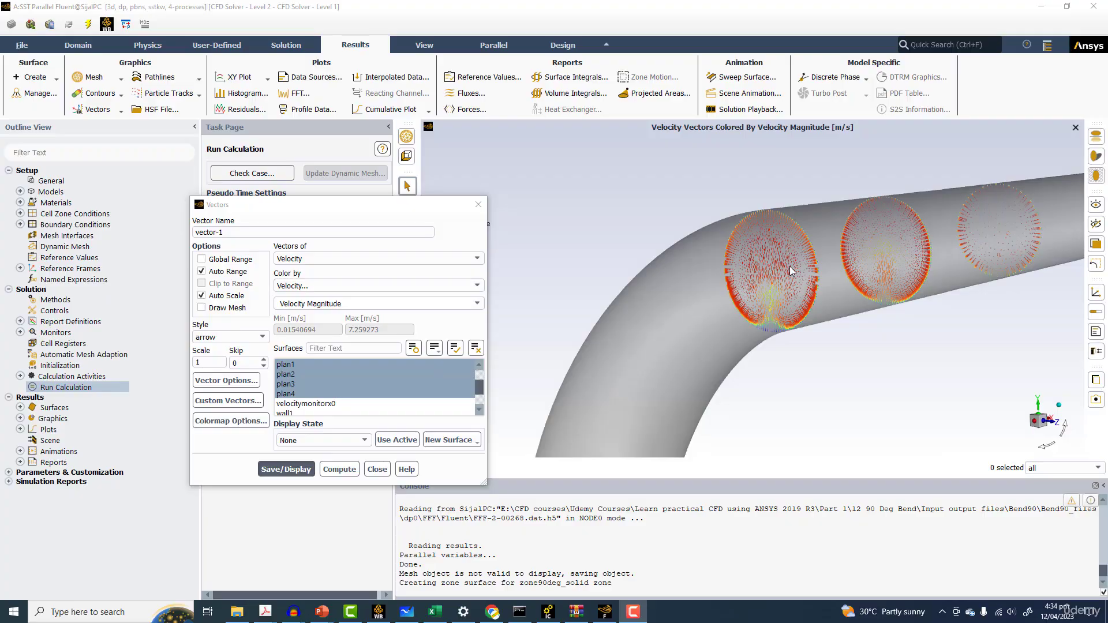
drag(790, 270, 757, 267)
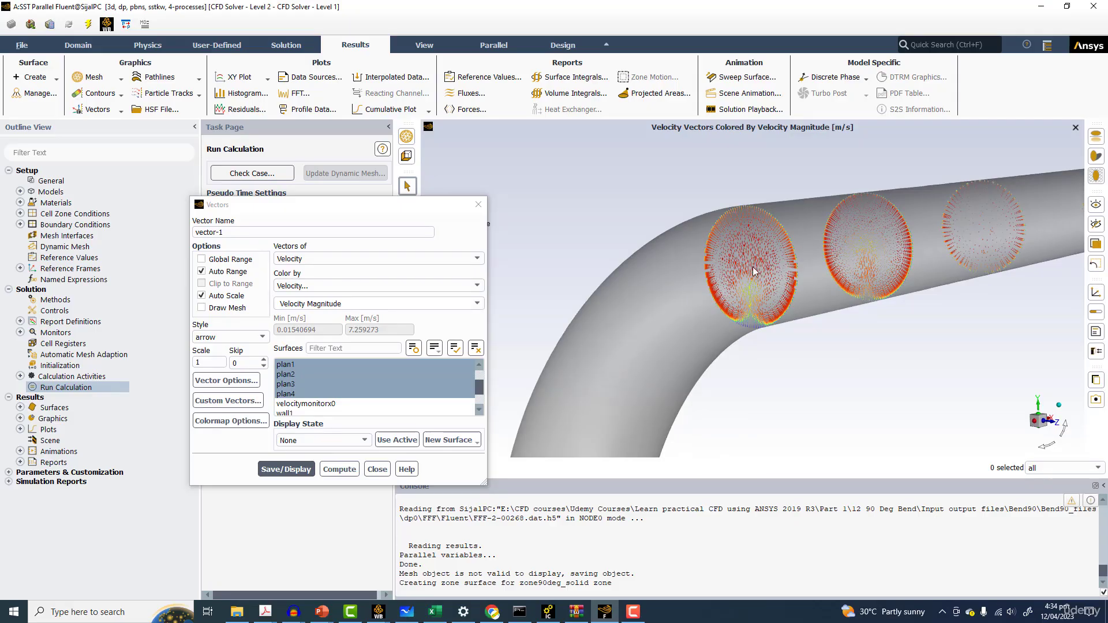
mouse_move(378, 611)
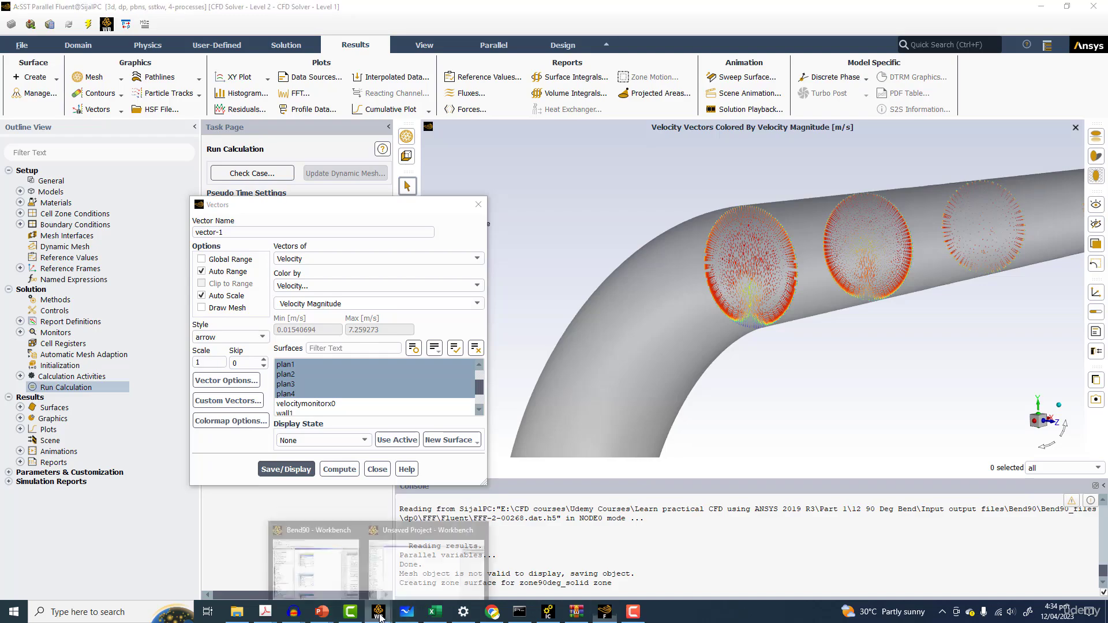
click(393, 558)
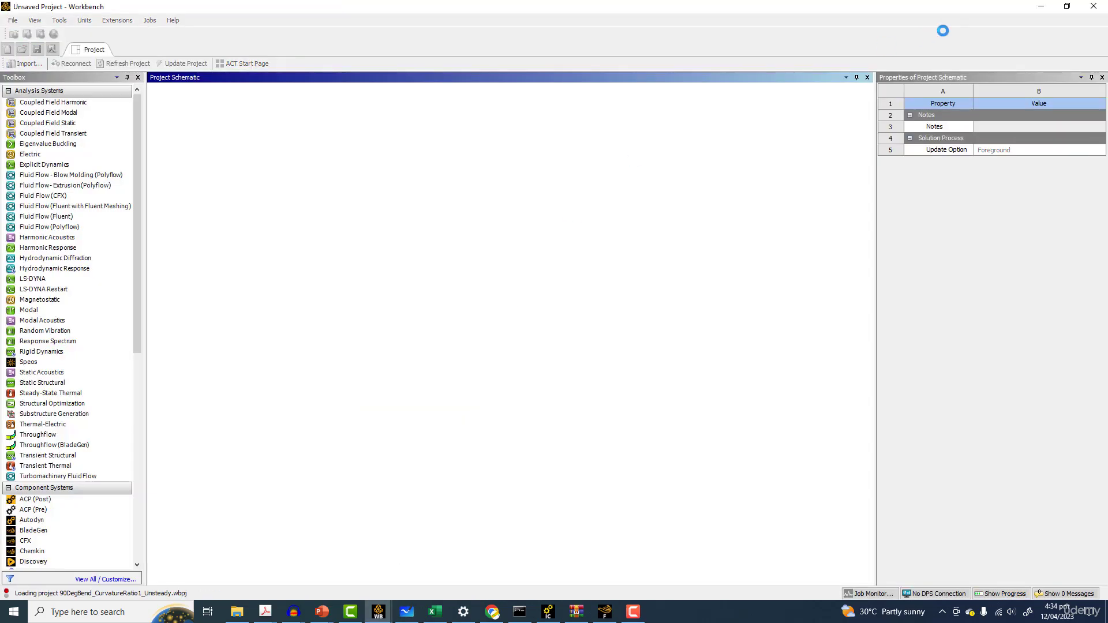
click(1039, 8)
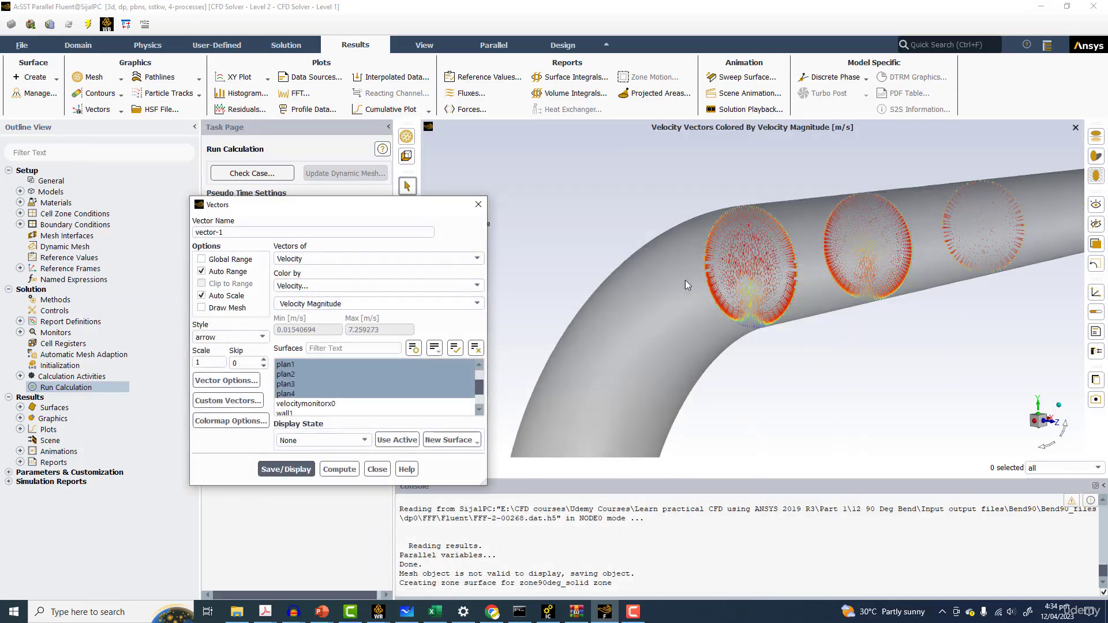
Set the vector scale to 2 and redisplay the vectors
drag(855, 220, 788, 253)
scroll(728, 253, up, 2)
scroll(700, 278, up, 3)
scroll(700, 282, up, 2)
scroll(775, 303, up, 2)
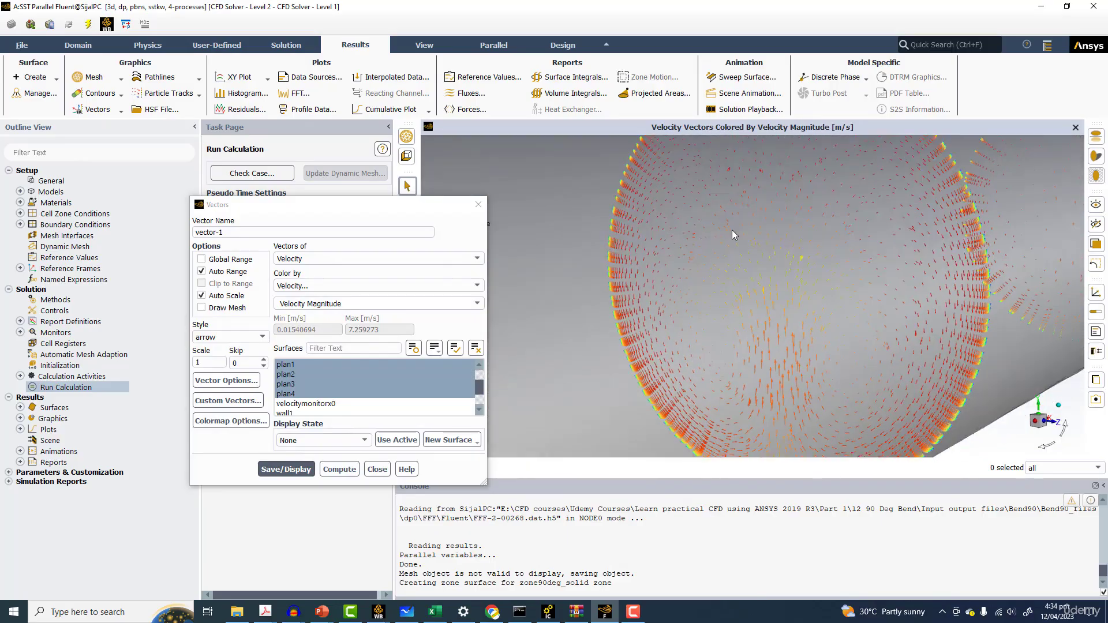
drag(214, 362, 168, 367)
text(2)
click(271, 469)
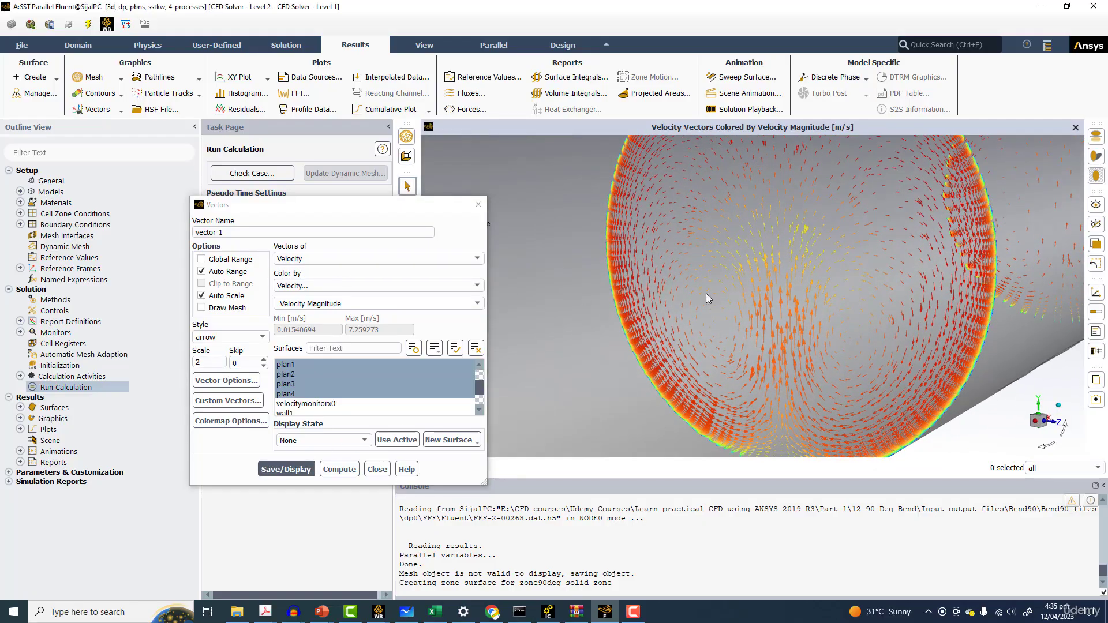
Display the velocity vectors on plan2 only
scroll(777, 278, down, 4)
ctrl+middle_drag(770, 290, 701, 345)
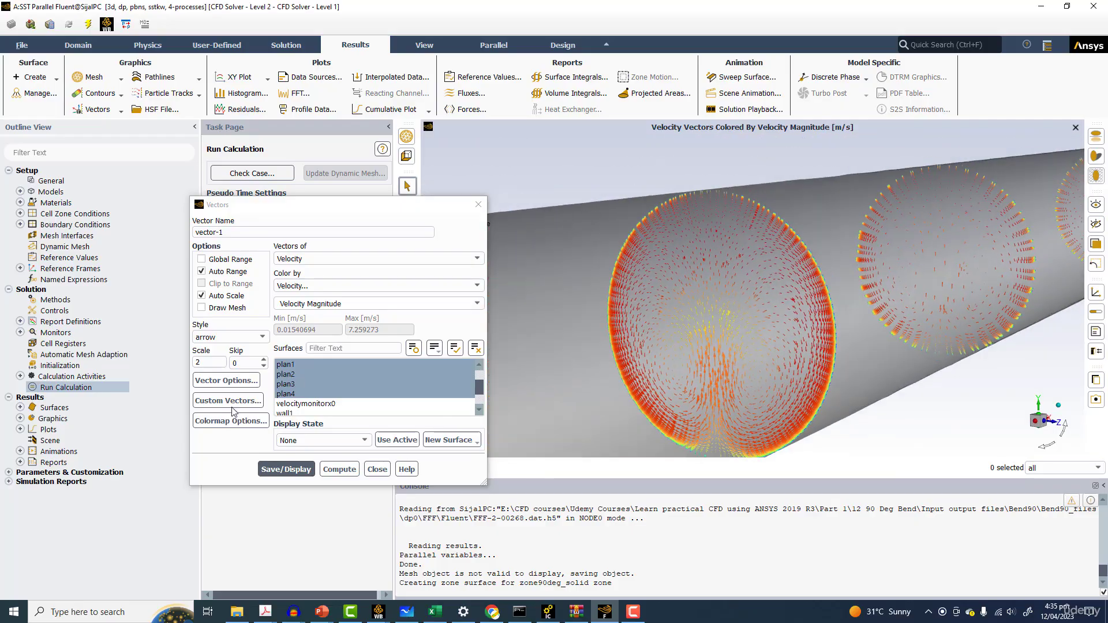
click(317, 374)
click(269, 470)
Zoom in to examine the velocity vectors on plan2
scroll(837, 319, up, 5)
scroll(819, 335, down, 2)
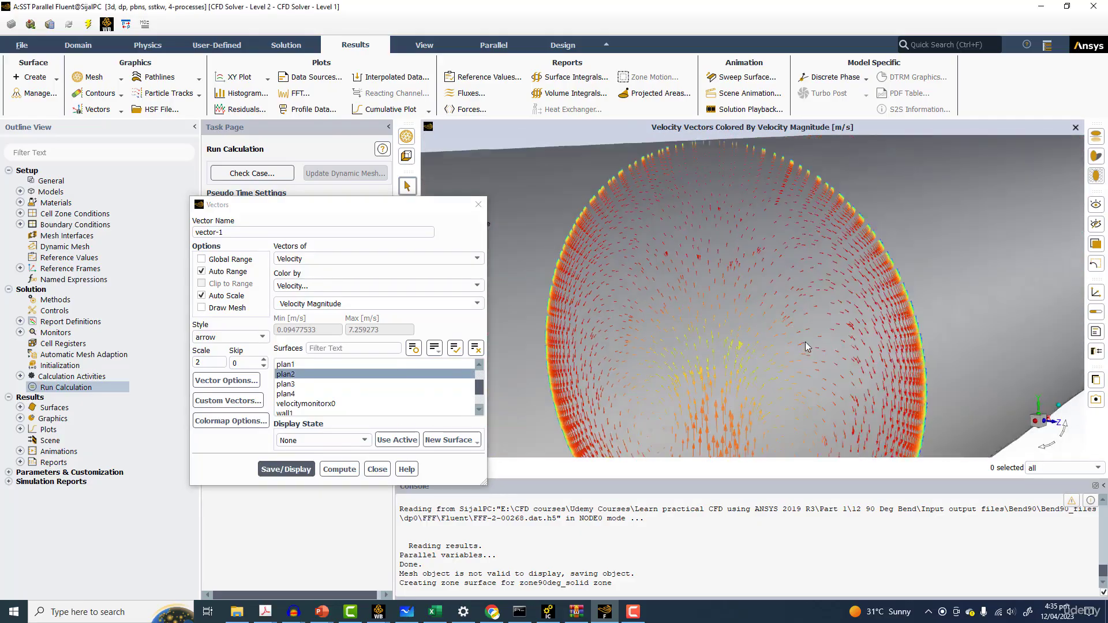
scroll(823, 271, up, 4)
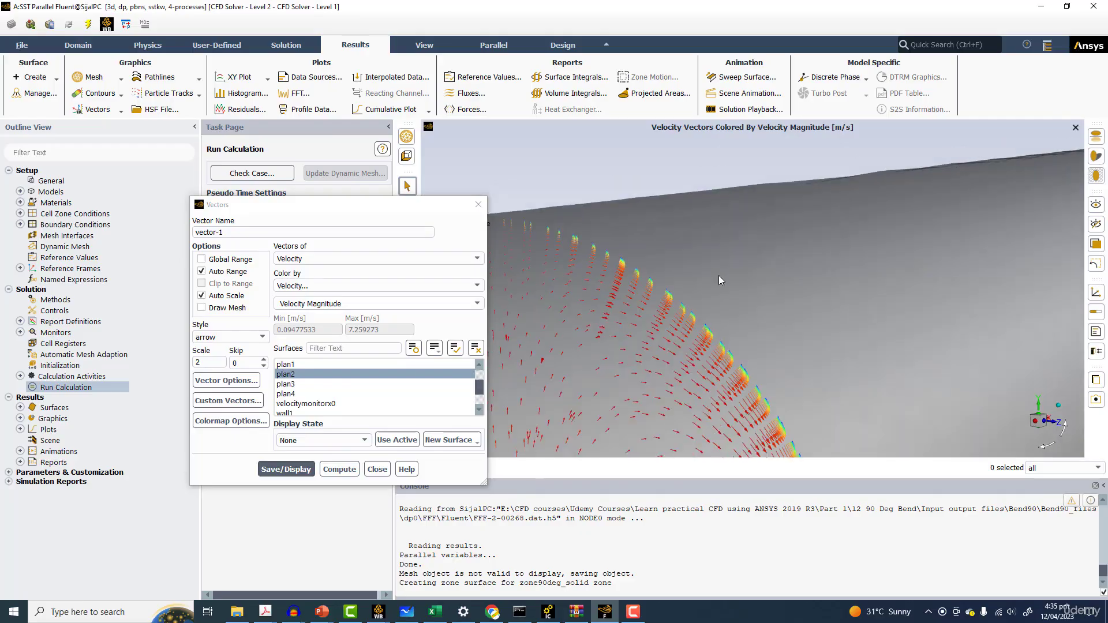
scroll(727, 262, up, 3)
scroll(806, 196, up, 3)
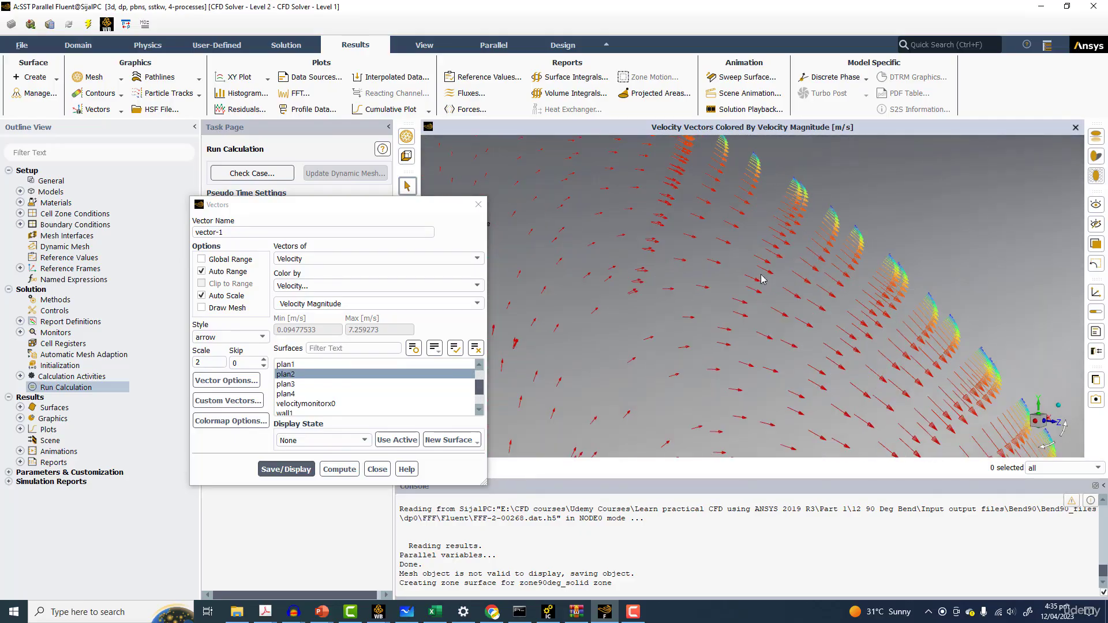
scroll(775, 264, down, 5)
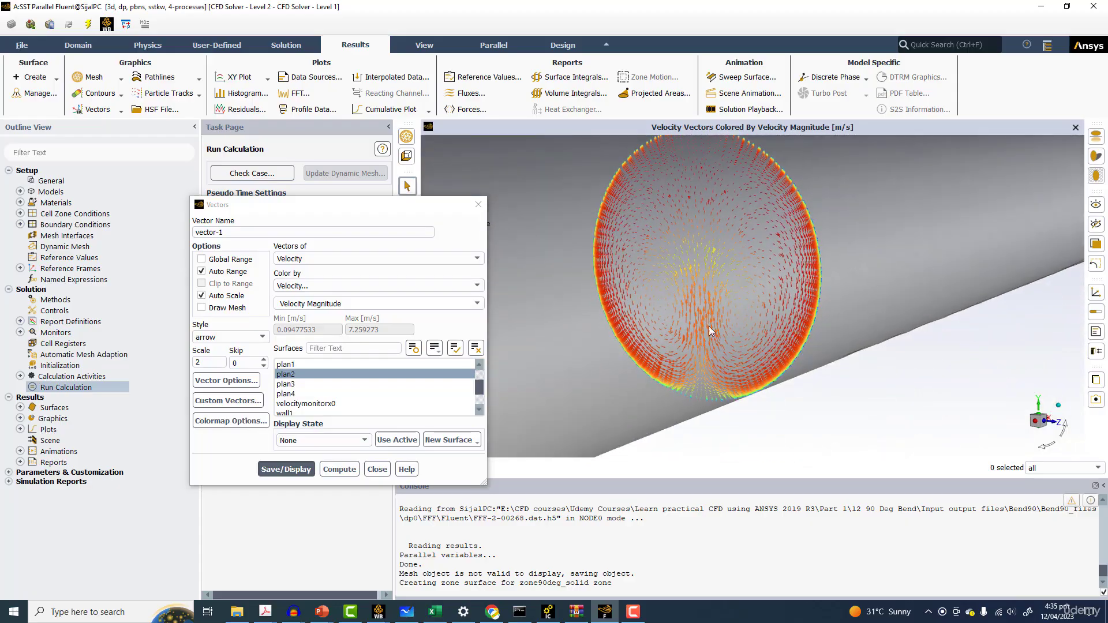
ctrl+middle_drag(708, 327, 708, 292)
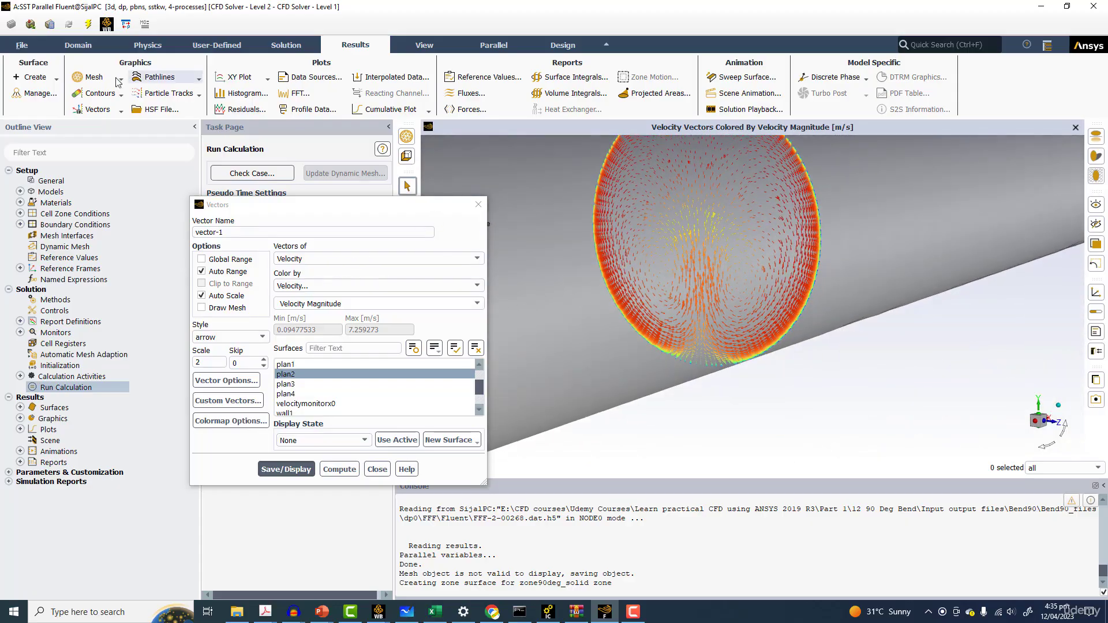
Create a Mesh Y-Coordinate iso-surface at the maximum iso-value of -0.007025 m and close the dialog
click(34, 77)
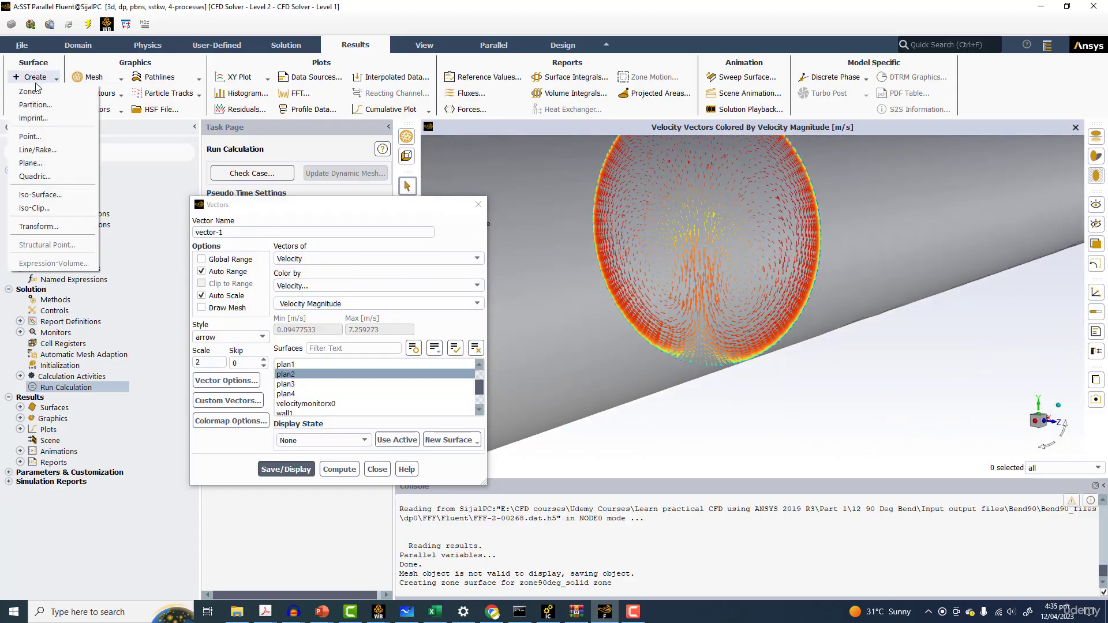
click(34, 195)
scroll(750, 277, down, 10)
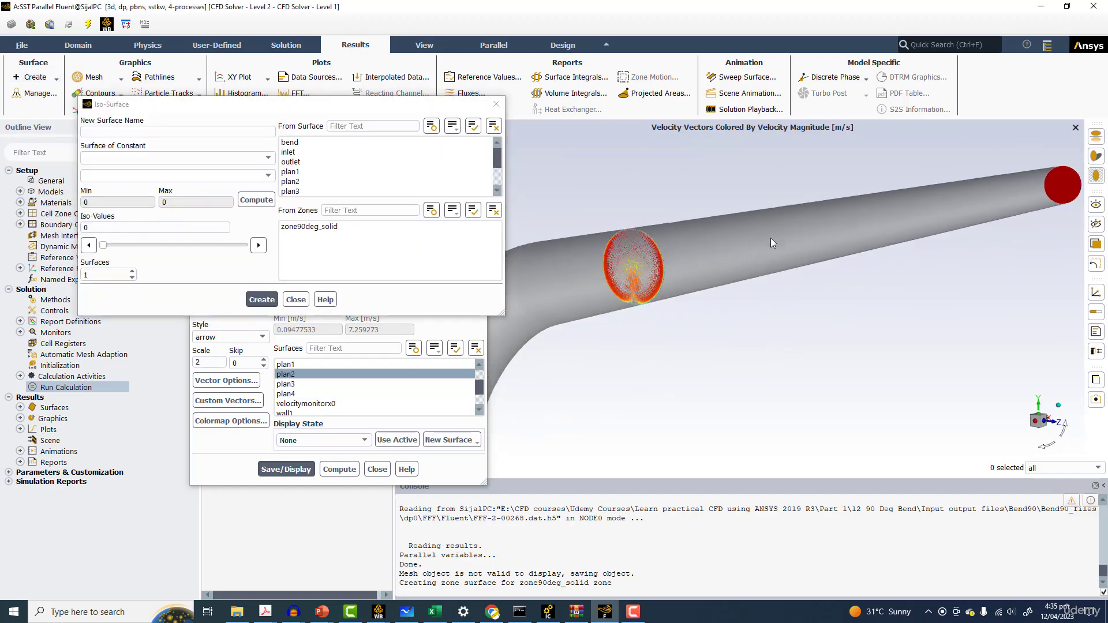
scroll(743, 298, down, 5)
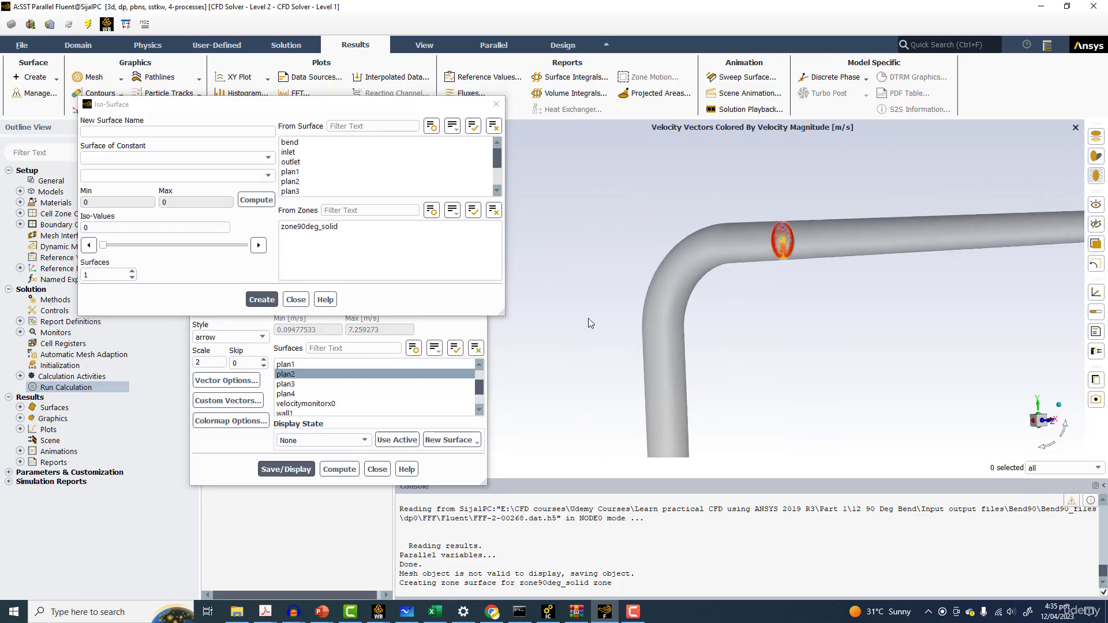
scroll(623, 306, down, 2)
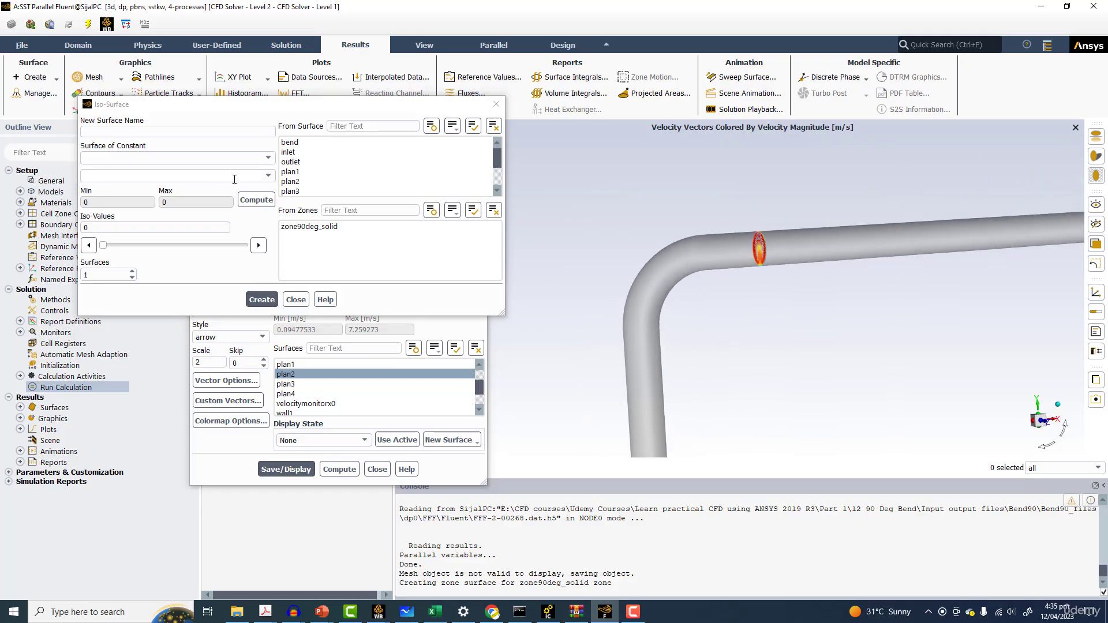
click(267, 158)
click(112, 236)
click(268, 176)
click(121, 195)
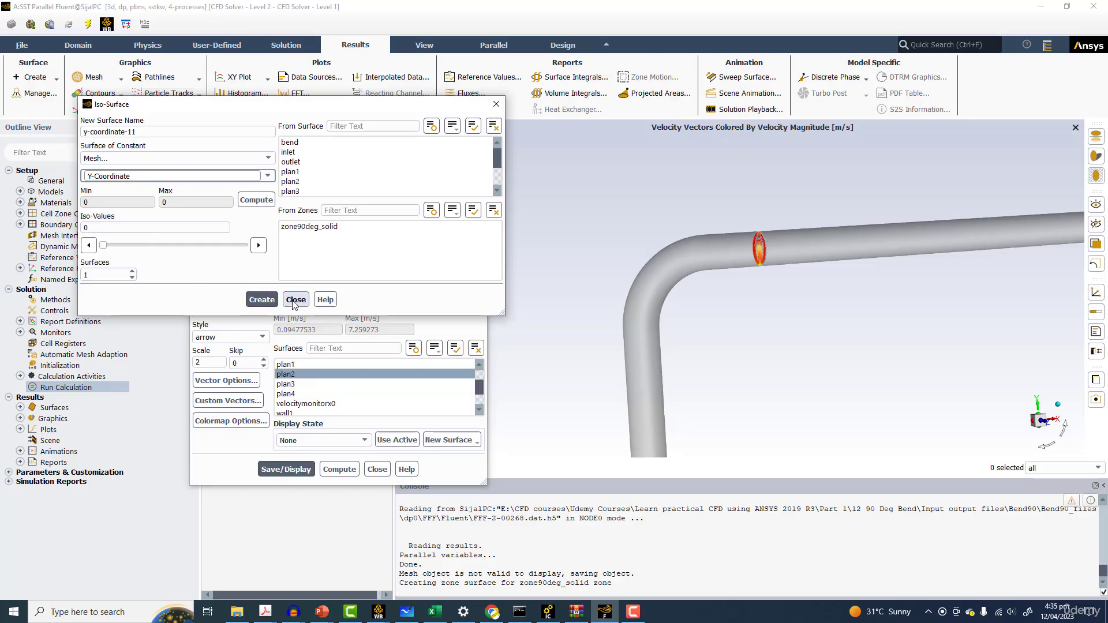
click(256, 200)
drag(103, 249, 231, 250)
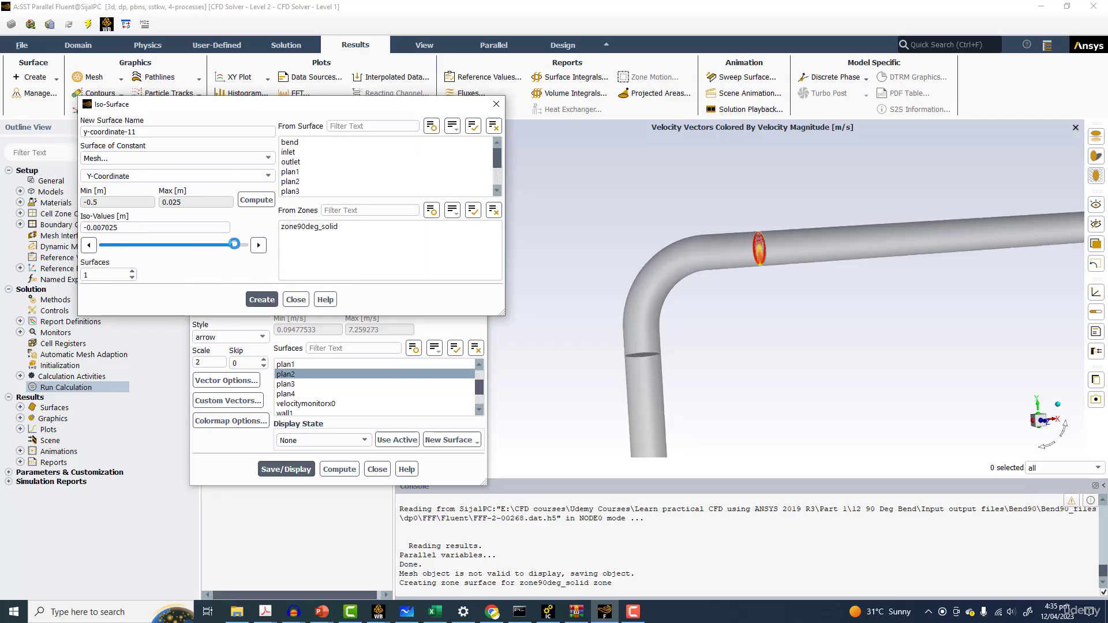
click(262, 299)
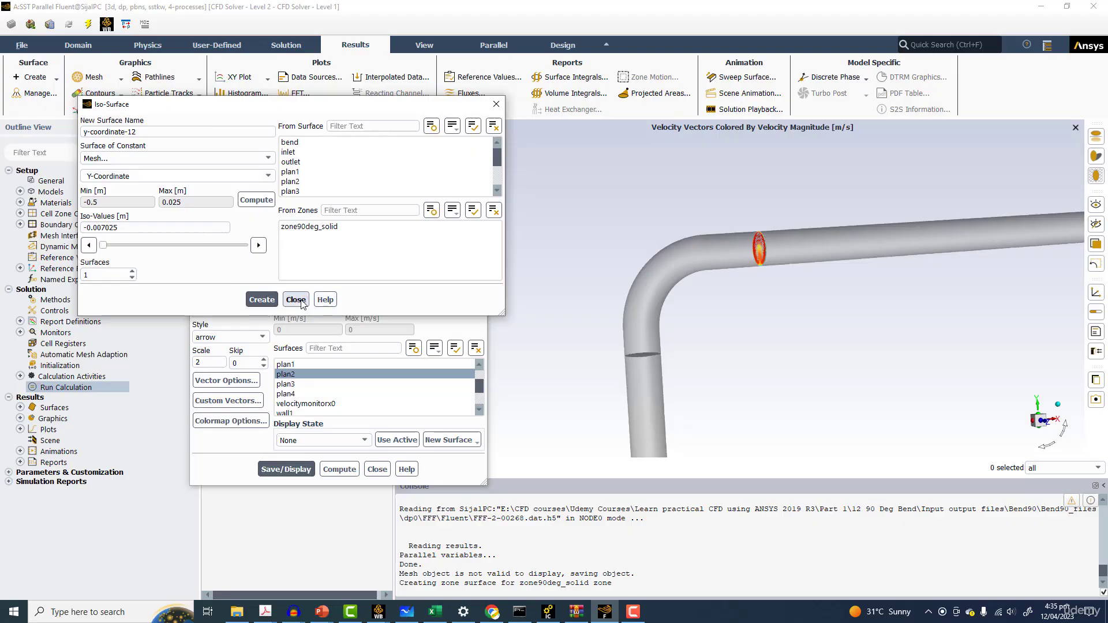
click(295, 300)
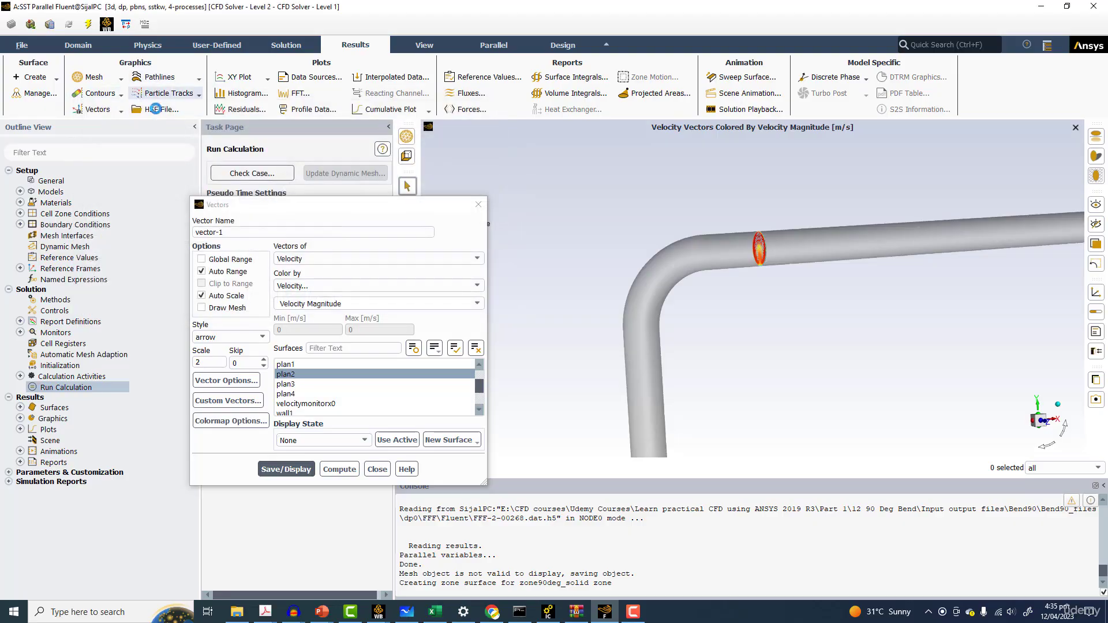
Display pathlines released from the y-coordinate-11 surface with a path skip of 50
click(155, 77)
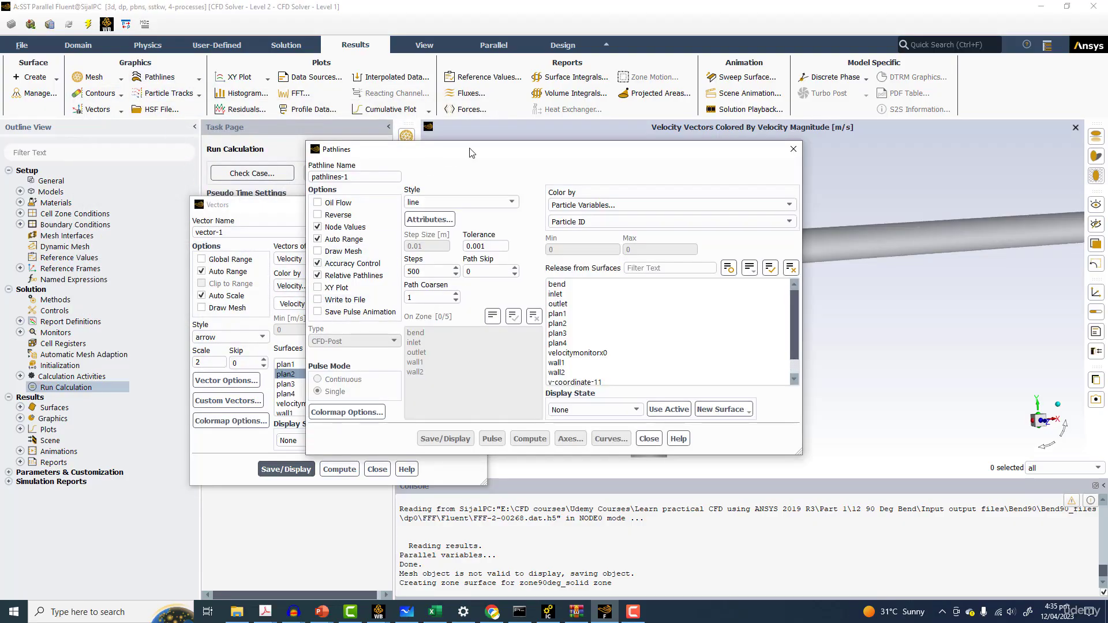
drag(470, 144, 130, 142)
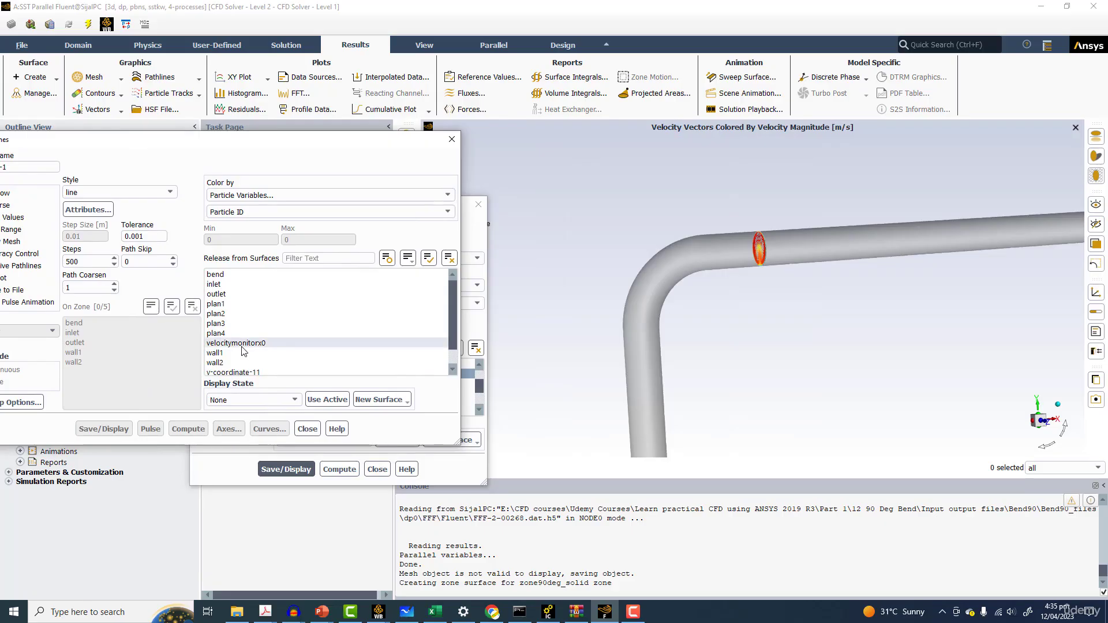
scroll(259, 362, down, 1)
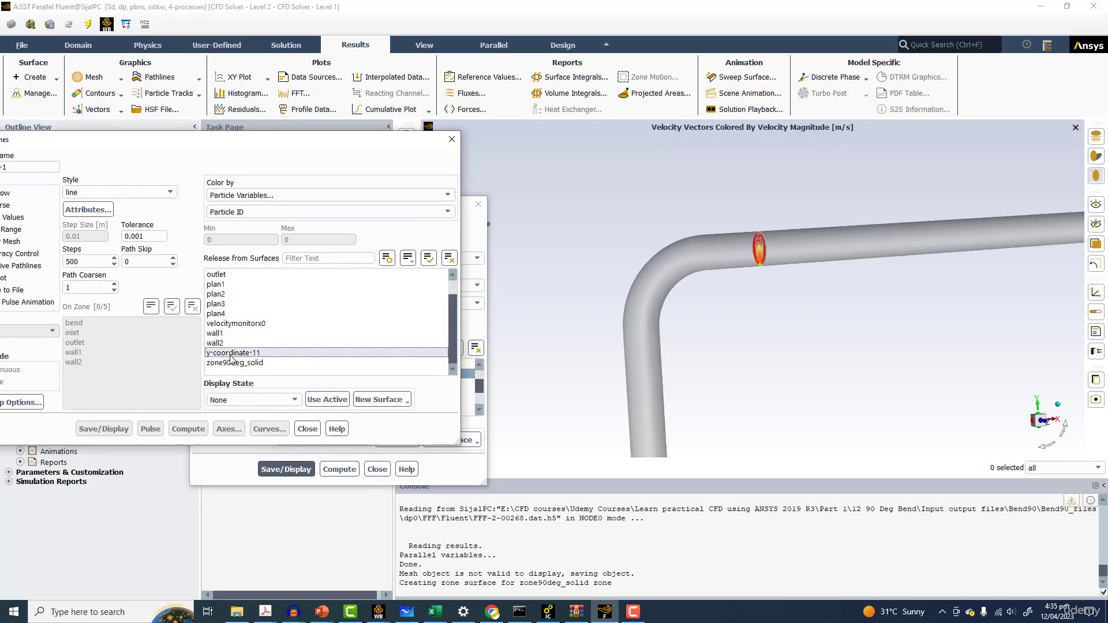
click(232, 352)
click(144, 261)
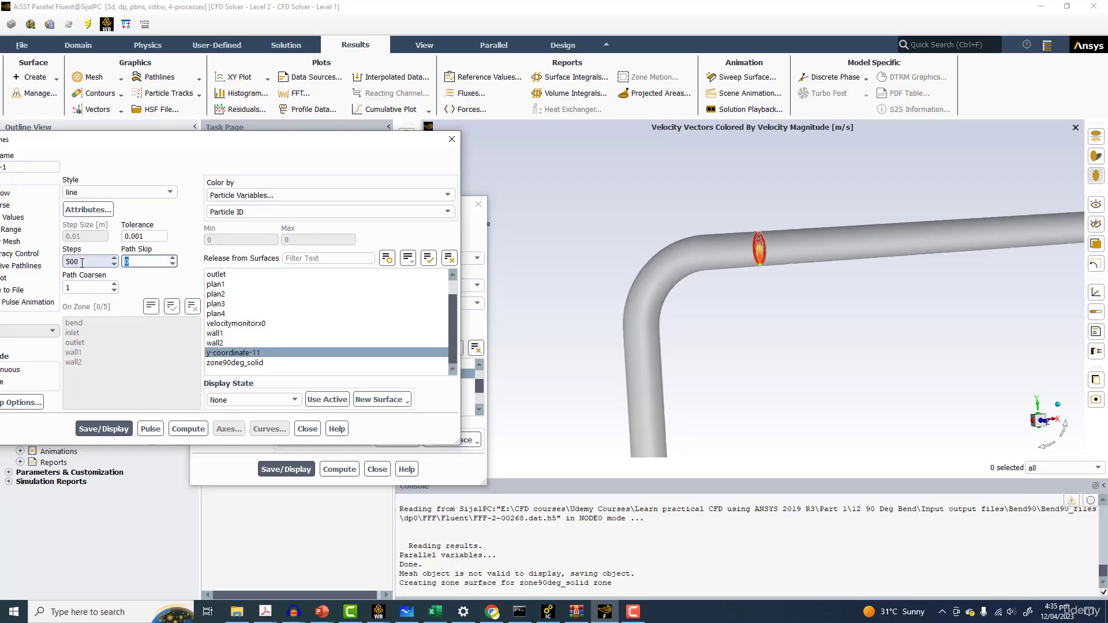
text(50)
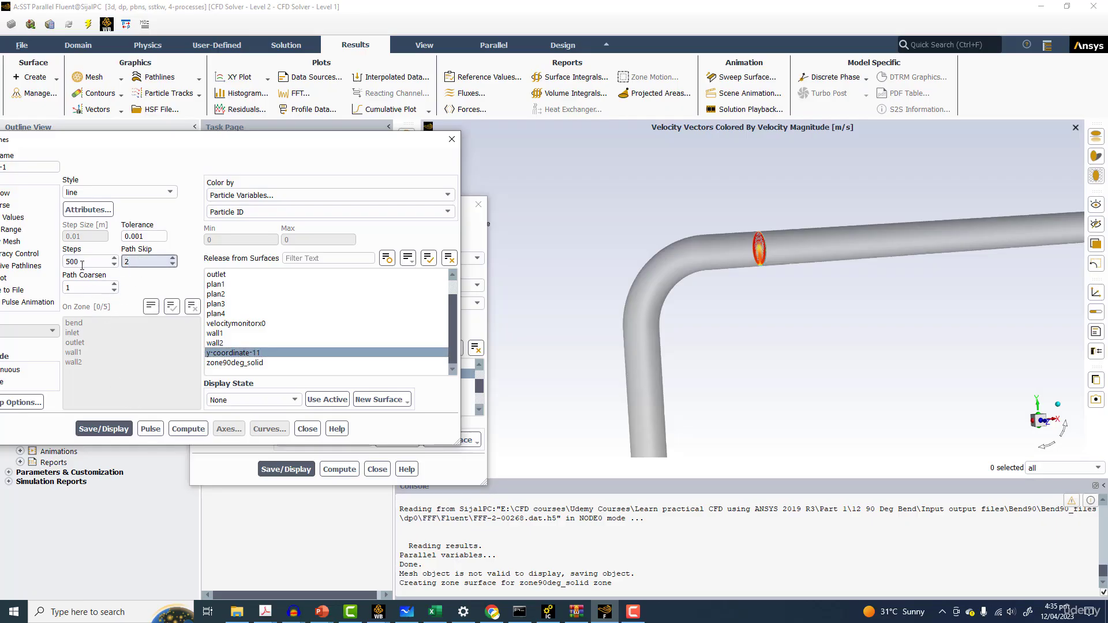
click(100, 430)
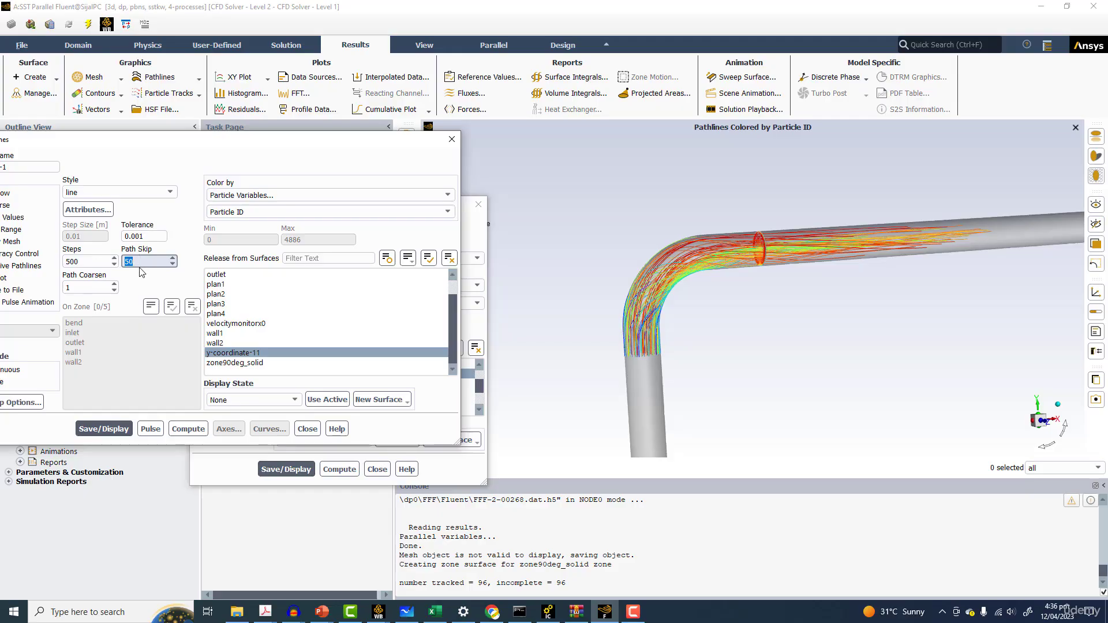
Set the pathline path skip to 20, accept the line style attributes, and redisplay the pathlines
text(0)
click(110, 428)
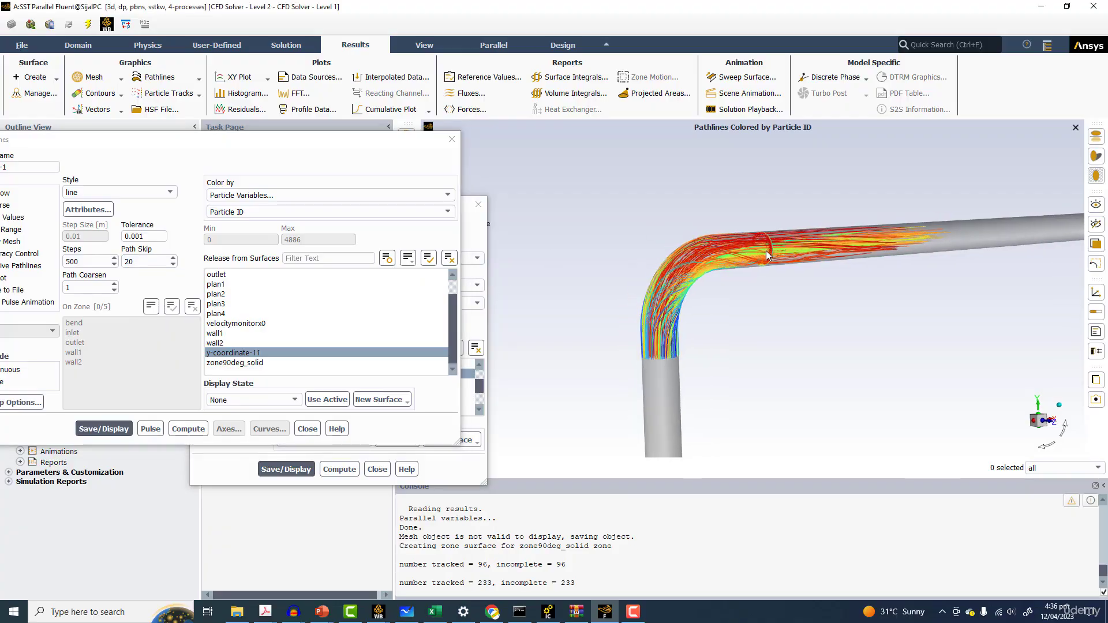
scroll(649, 262, up, 2)
scroll(649, 262, up, 2)
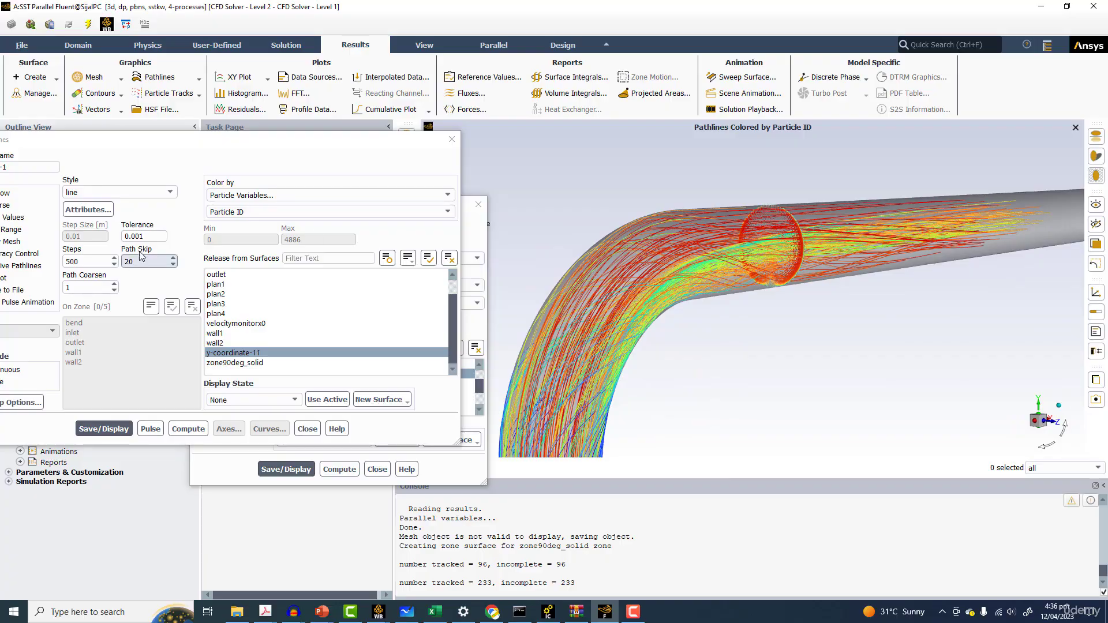
click(88, 210)
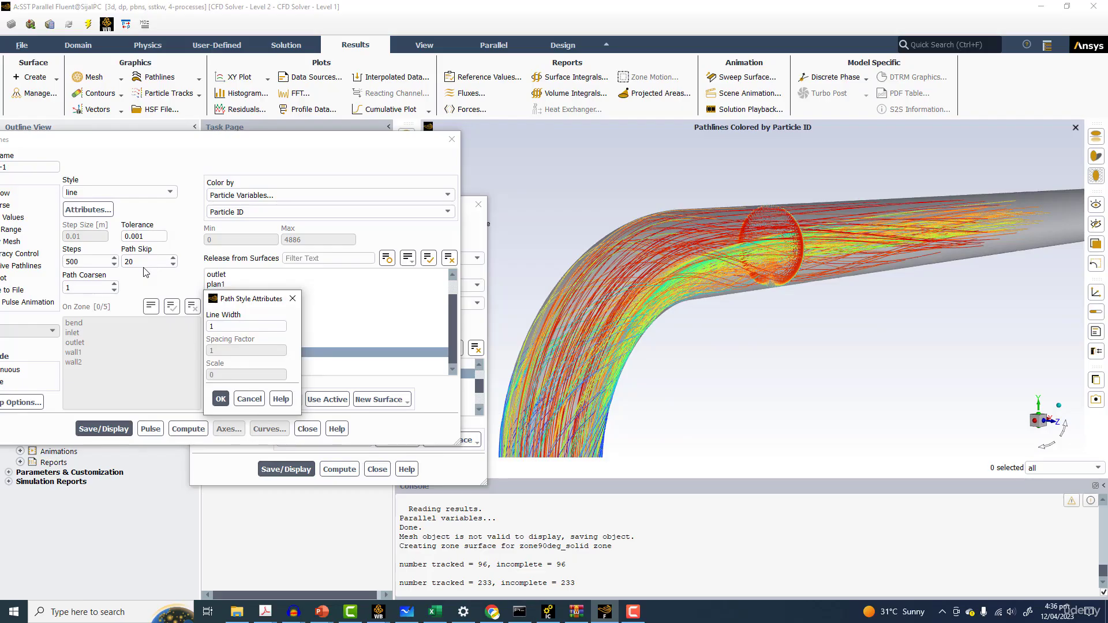
drag(226, 325, 154, 317)
click(222, 396)
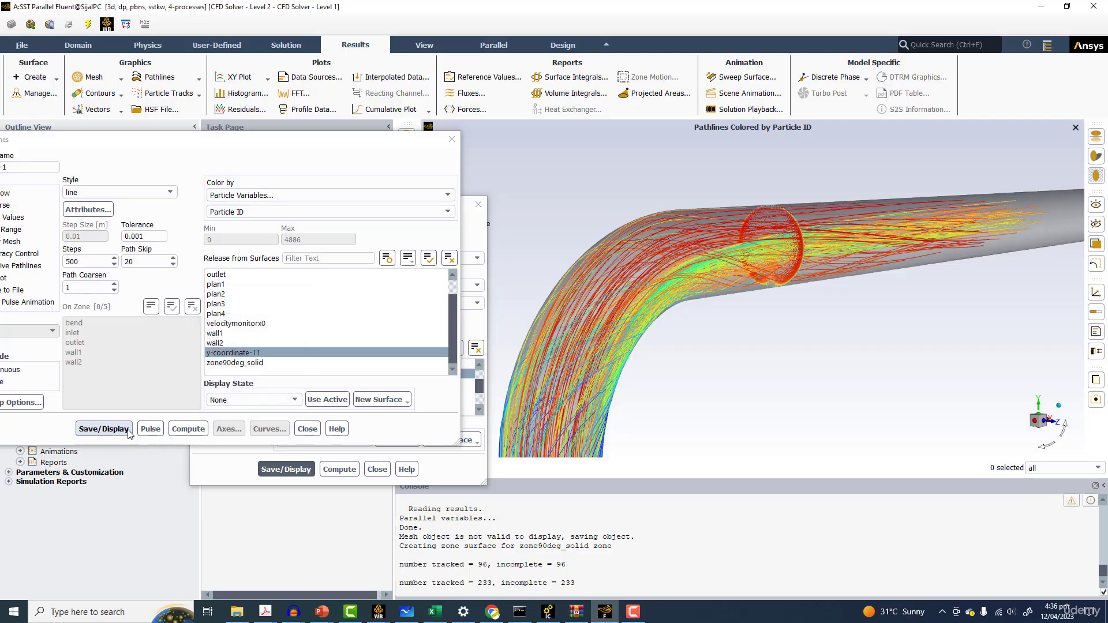
click(128, 430)
click(122, 428)
Delete all vector-1 geometries from the scene composition, keeping the walls and pathlines
drag(664, 265, 732, 290)
scroll(728, 277, up, 4)
scroll(731, 292, down, 1)
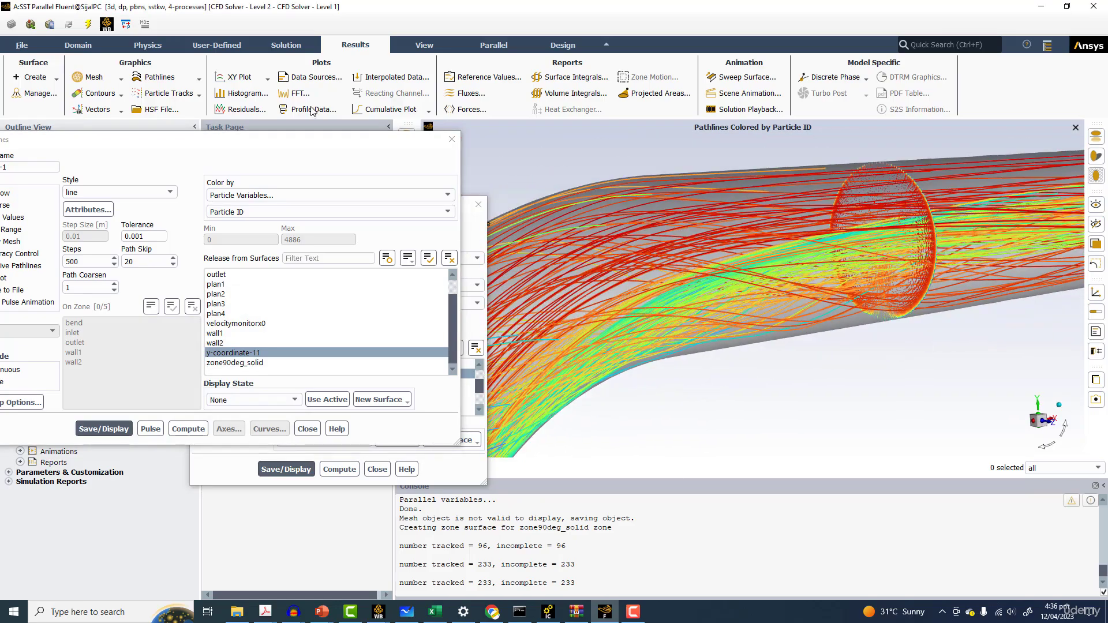
click(425, 45)
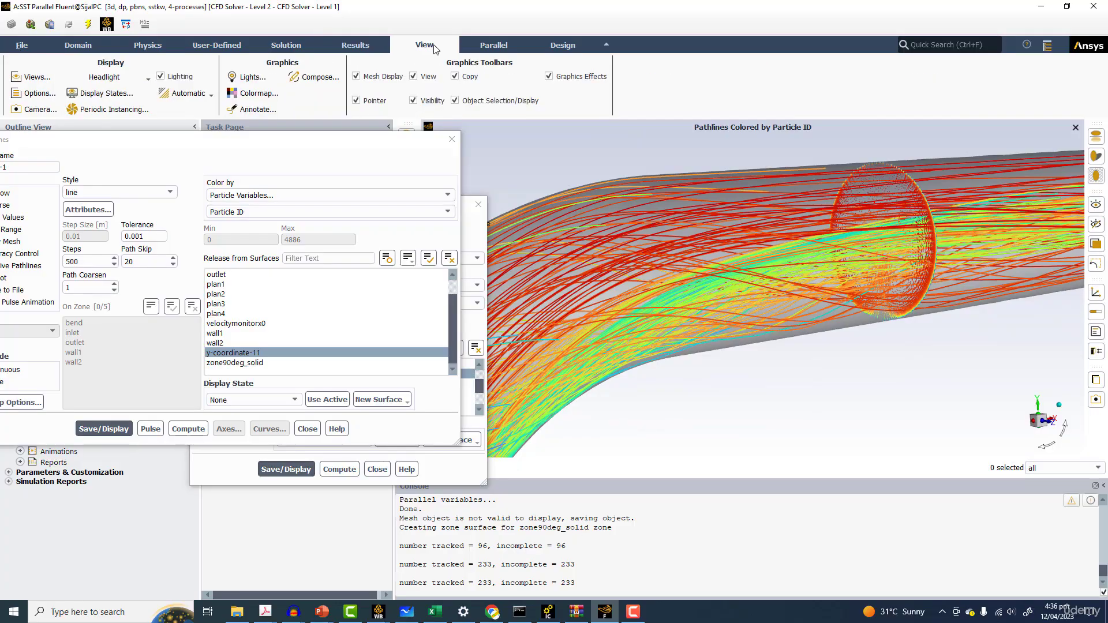
click(319, 77)
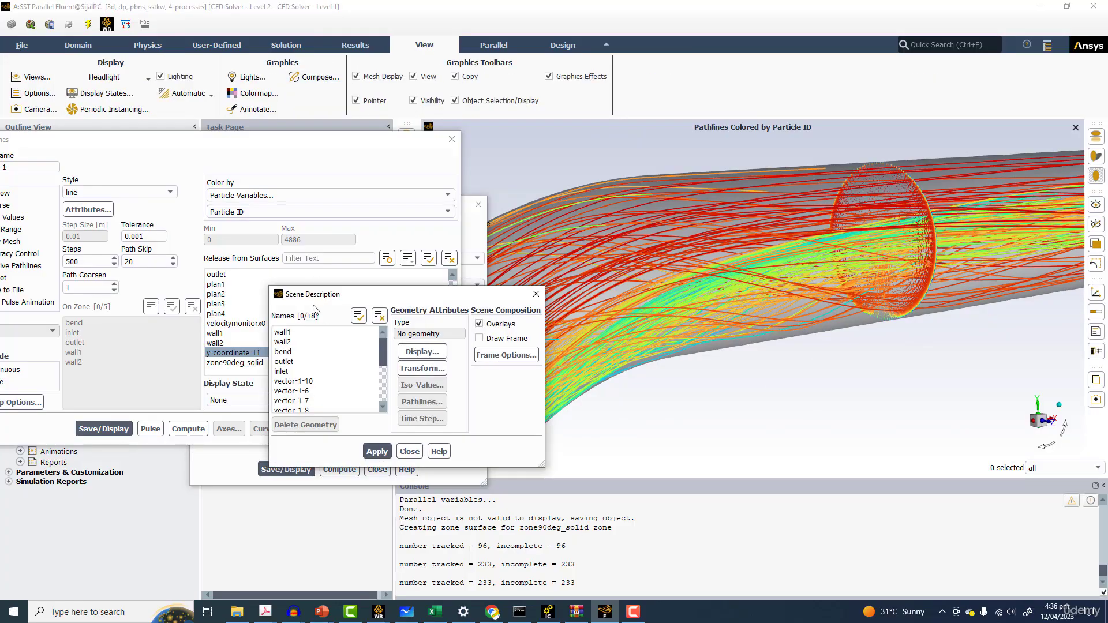
drag(320, 352, 302, 372)
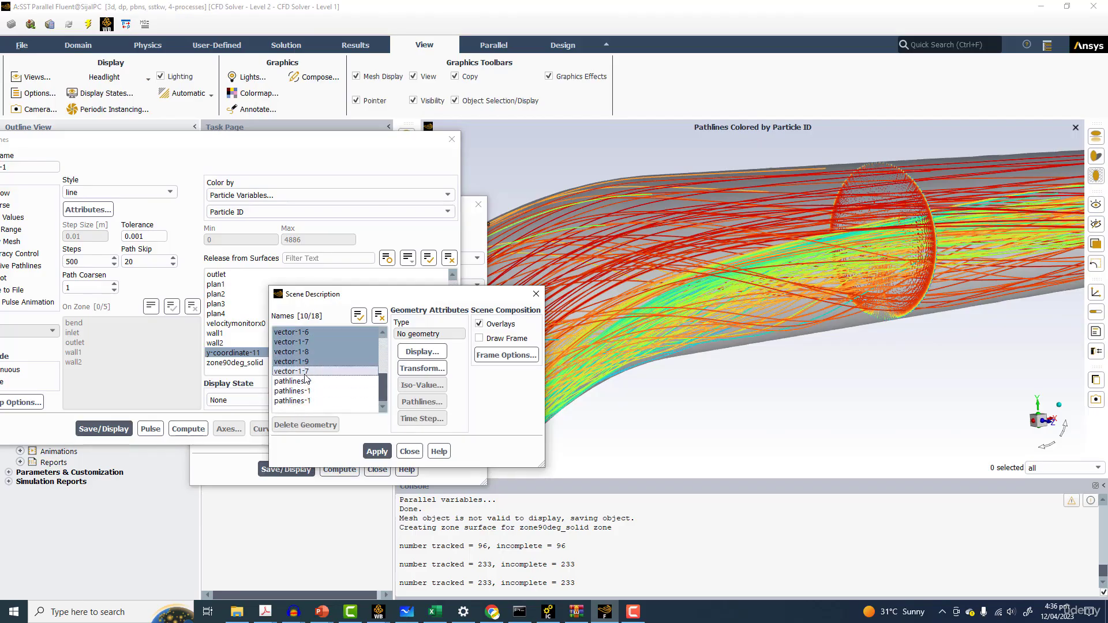
click(317, 426)
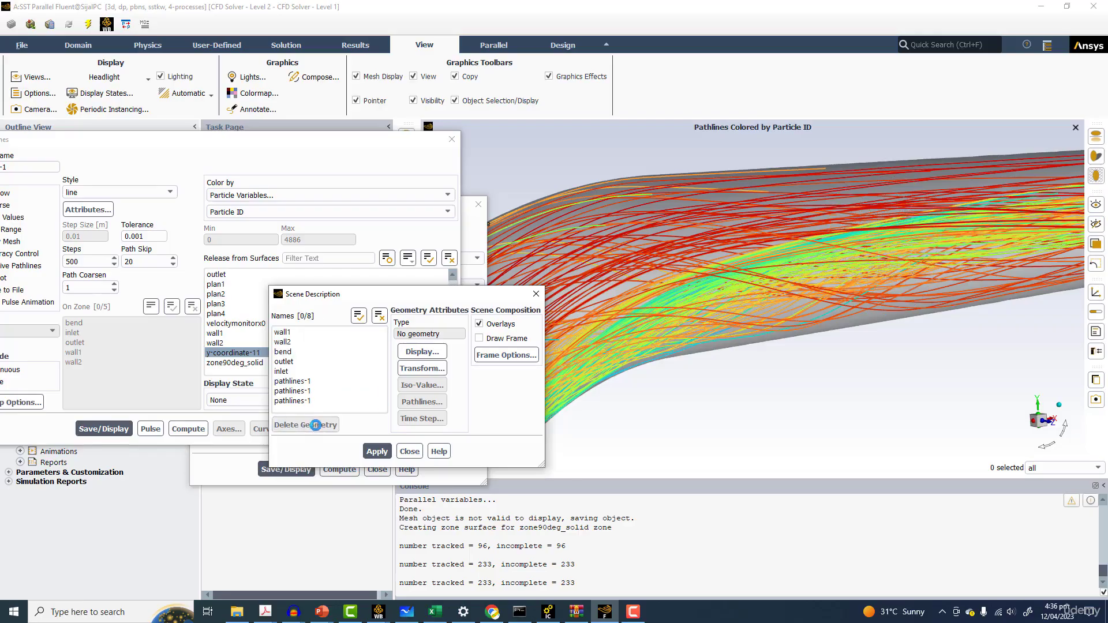
Select plan1 through plan4 for the vectors and set the vector colour to black in the vector options
drag(170, 144, 730, 322)
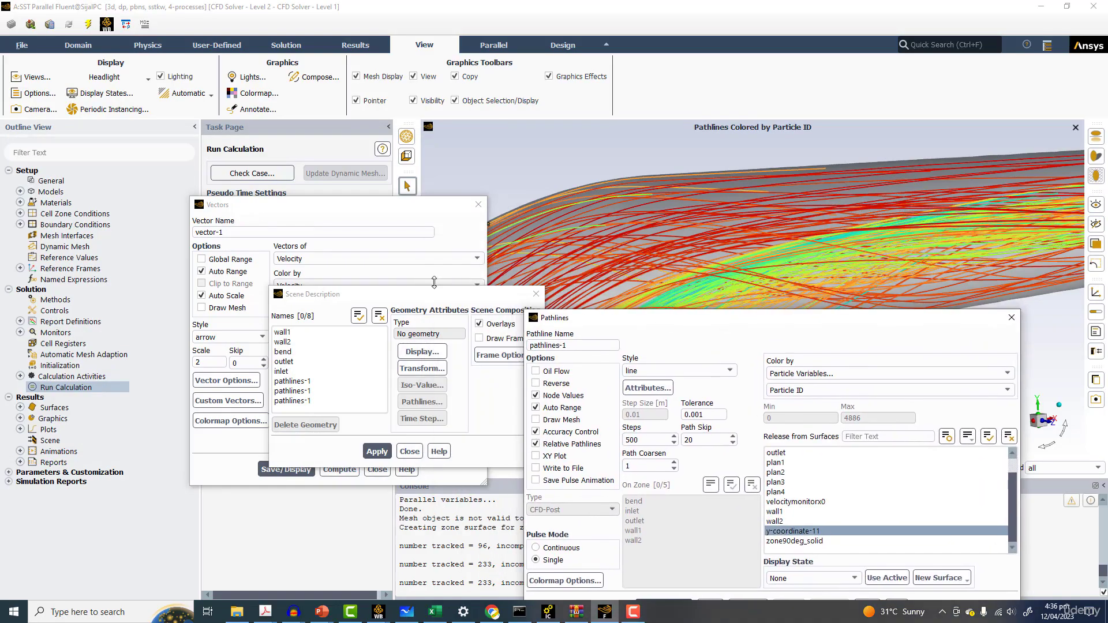
drag(301, 208, 187, 155)
click(171, 308)
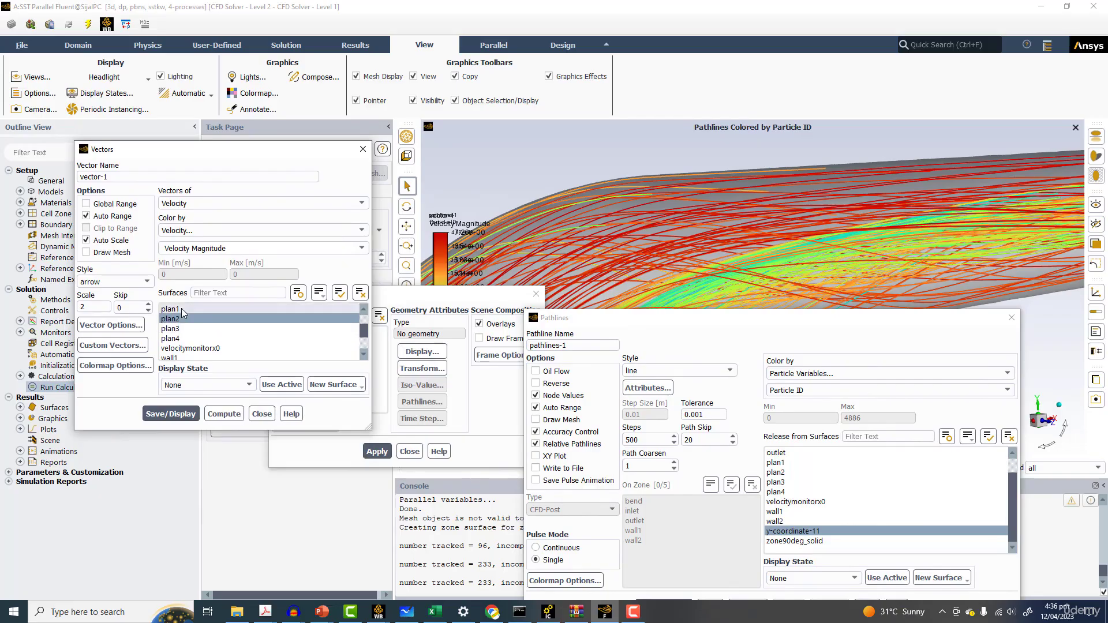
click(170, 328)
click(170, 338)
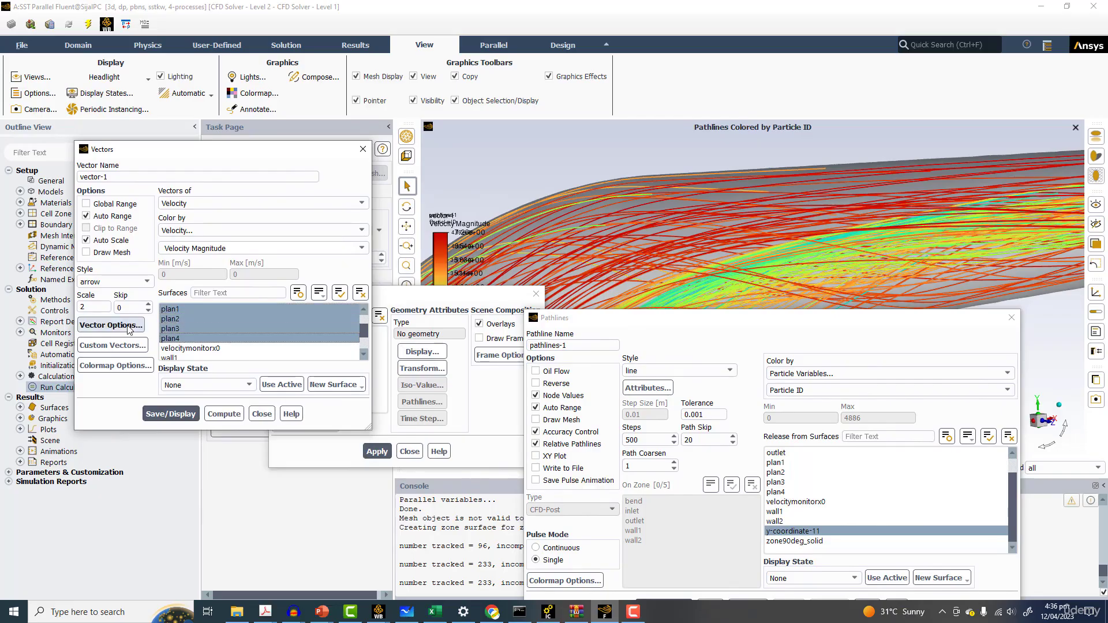
click(106, 327)
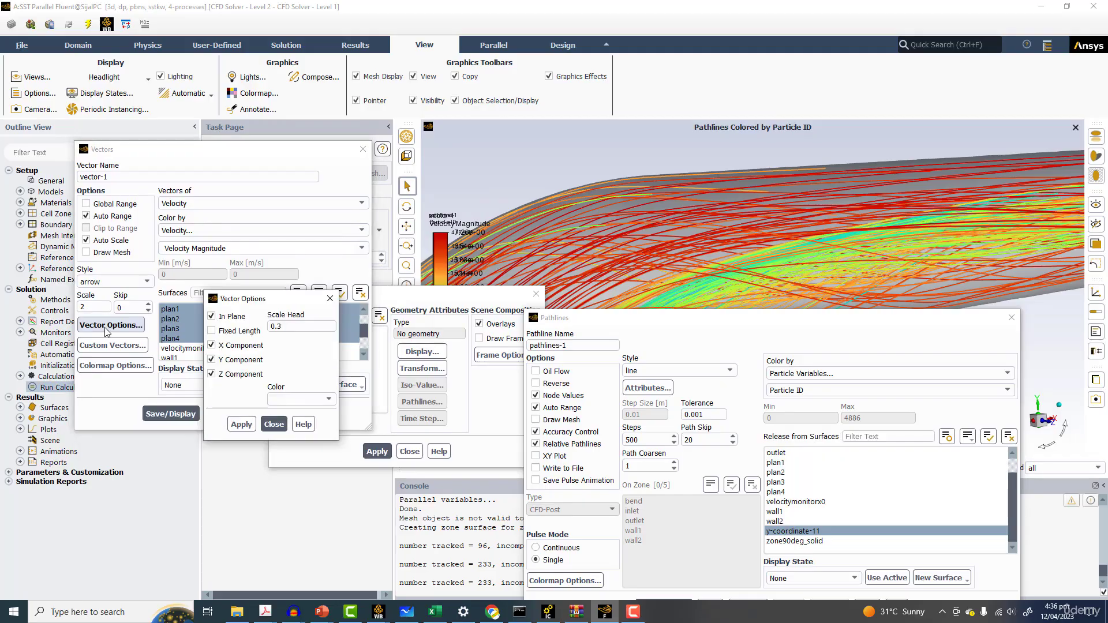
click(306, 399)
click(279, 418)
click(241, 424)
click(272, 424)
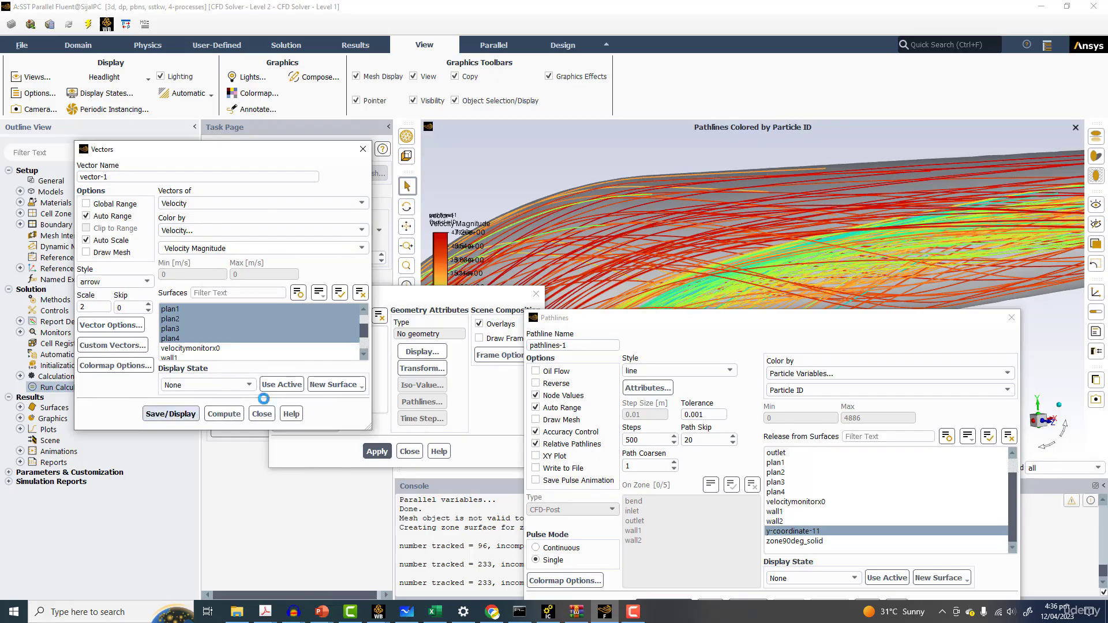
Display the black velocity vectors on the four planes overlaid on the pathlines
click(170, 413)
mouse_move(696, 326)
mouse_down()
mouse_move(230, 341)
mouse_move(197, 425)
mouse_up()
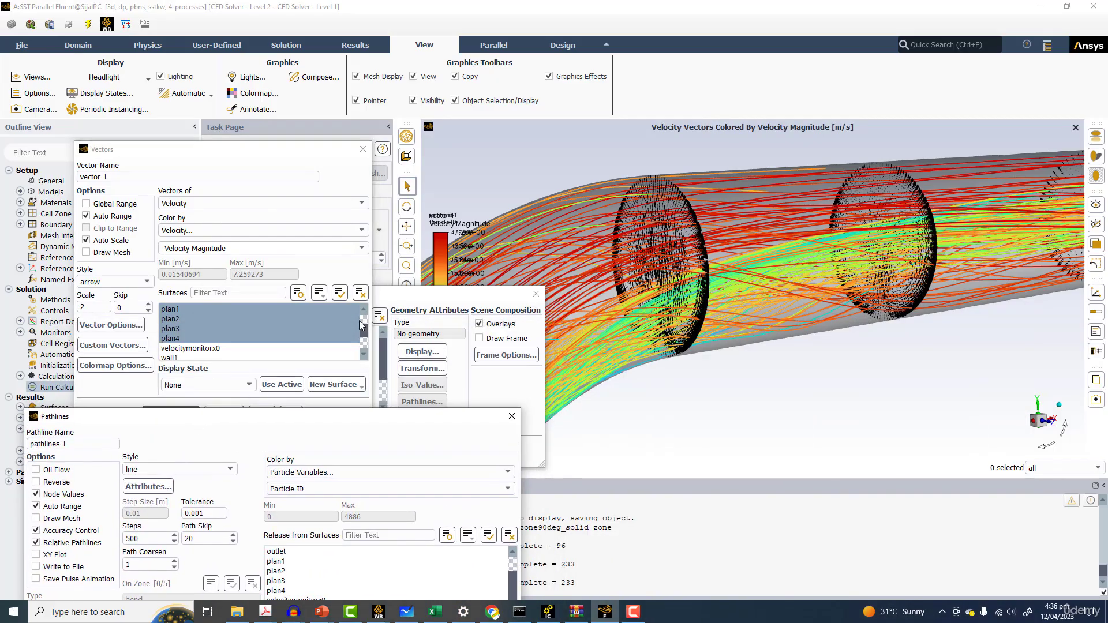
click(321, 301)
drag(429, 294, 290, 233)
drag(780, 233, 790, 259)
scroll(790, 259, up, 6)
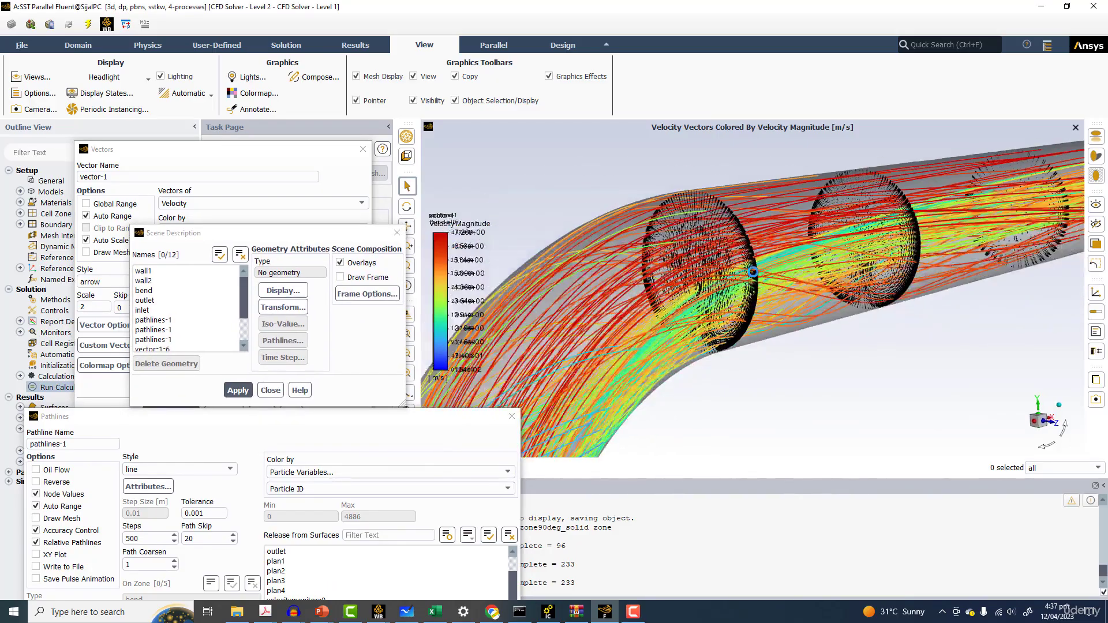
Rotate and zoom around the pipe bend to examine the vectors and pathlines together
middle_drag(752, 278, 557, 266)
scroll(649, 272, down, 4)
drag(557, 267, 848, 287)
scroll(848, 287, down, 10)
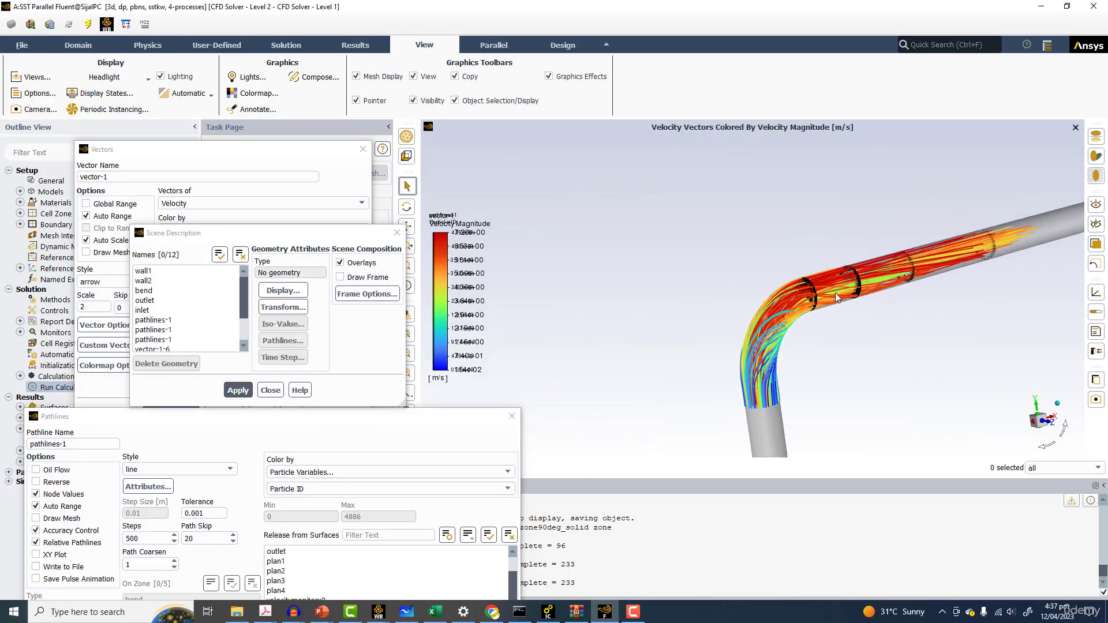
scroll(837, 297, up, 5)
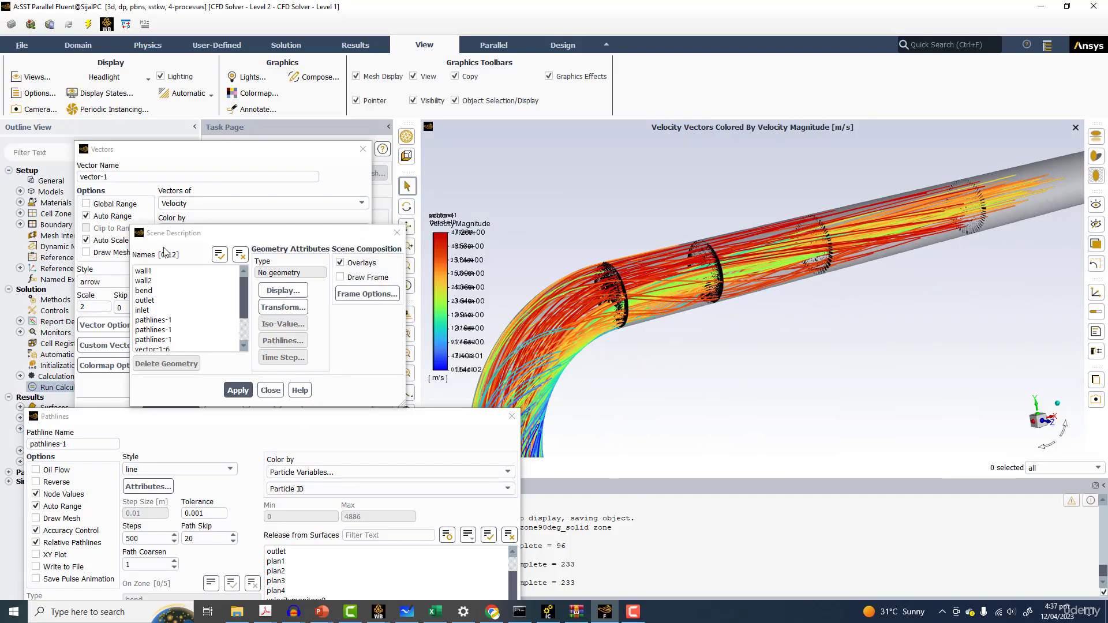
drag(216, 240, 602, 271)
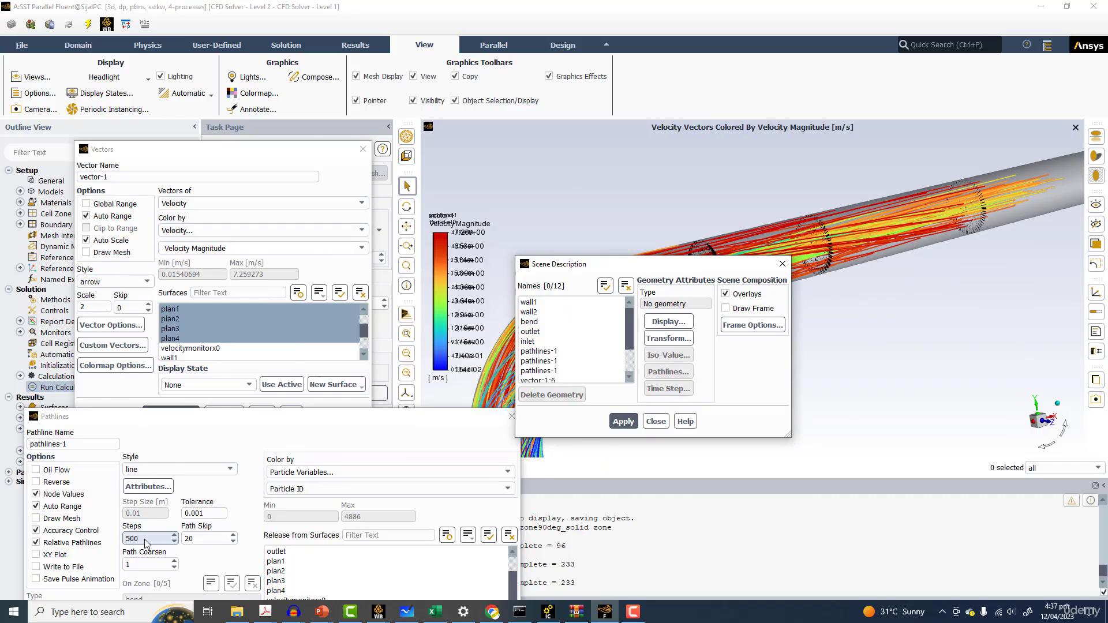
Set the pathline steps to 1000 and redisplay the pathlines
double_click(145, 538)
text(1000)
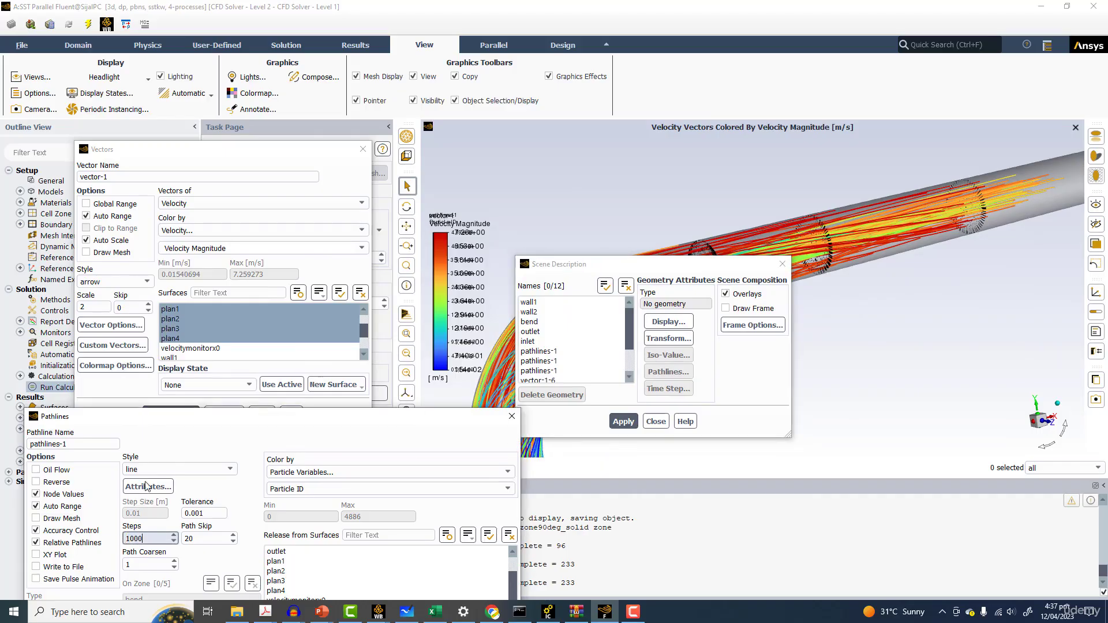
drag(173, 416, 147, 285)
click(137, 574)
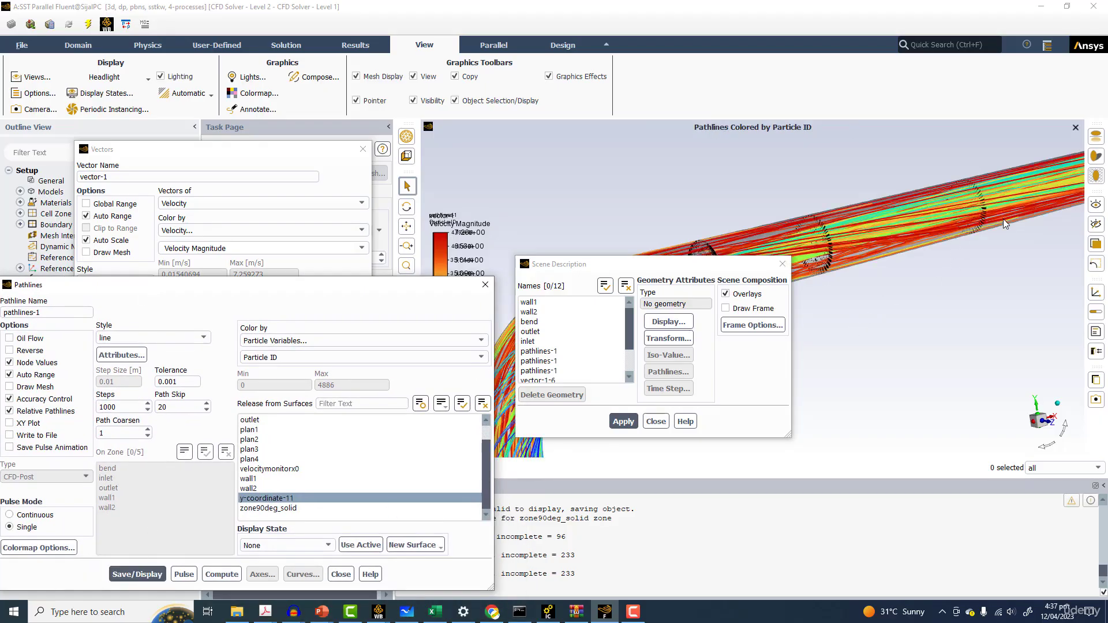
Zoom and rotate around the pipe to examine the recomputed pathlines
scroll(648, 220, down, 5)
scroll(771, 219, up, 8)
scroll(774, 227, down, 1)
click(187, 382)
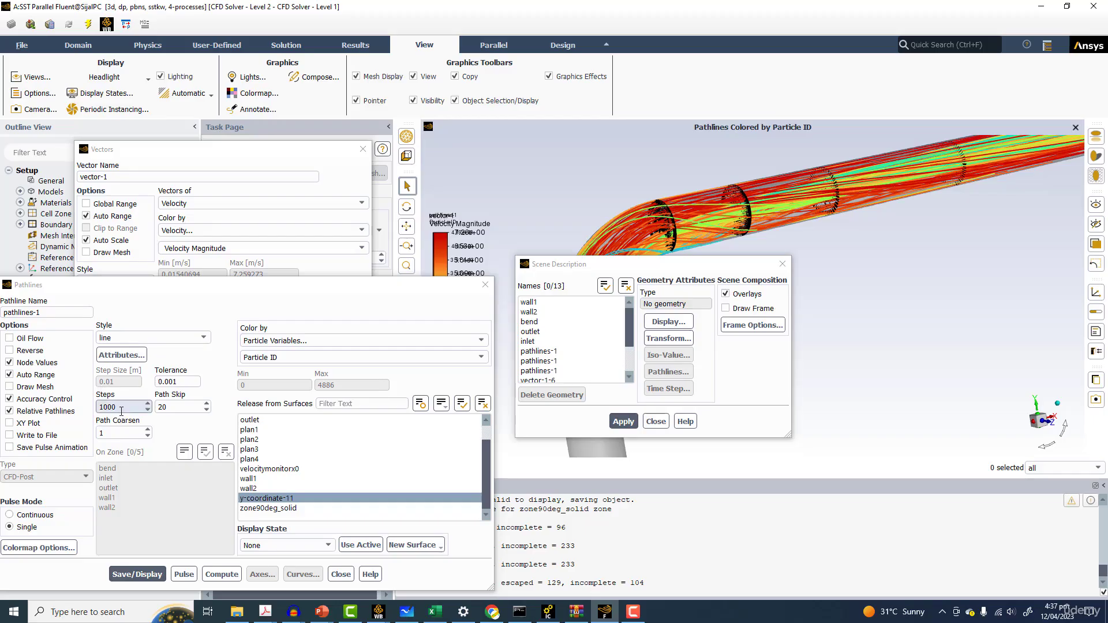
drag(773, 228, 947, 175)
drag(887, 196, 867, 202)
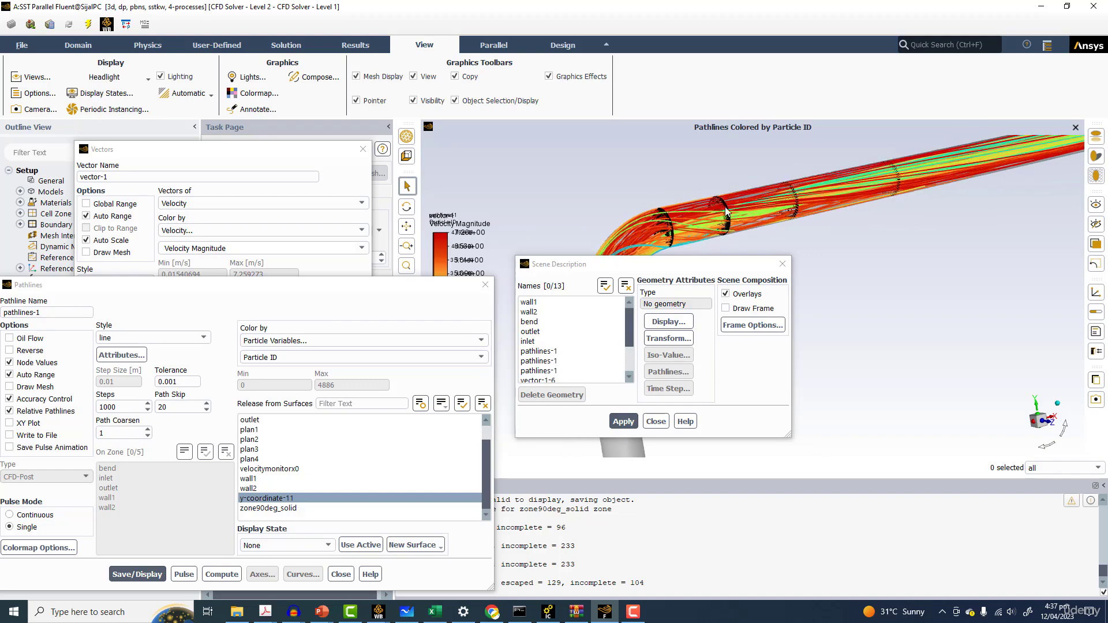
Open the Calculator app to compute 0.01 × 500, then close it
click(14, 611)
click(81, 615)
text(ca)
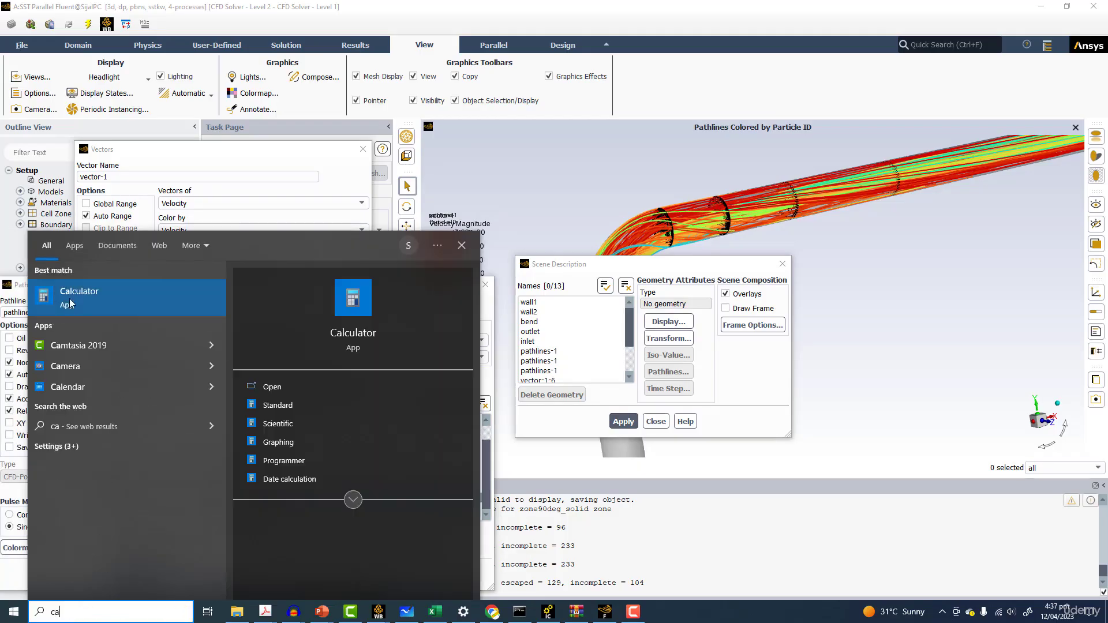
click(102, 307)
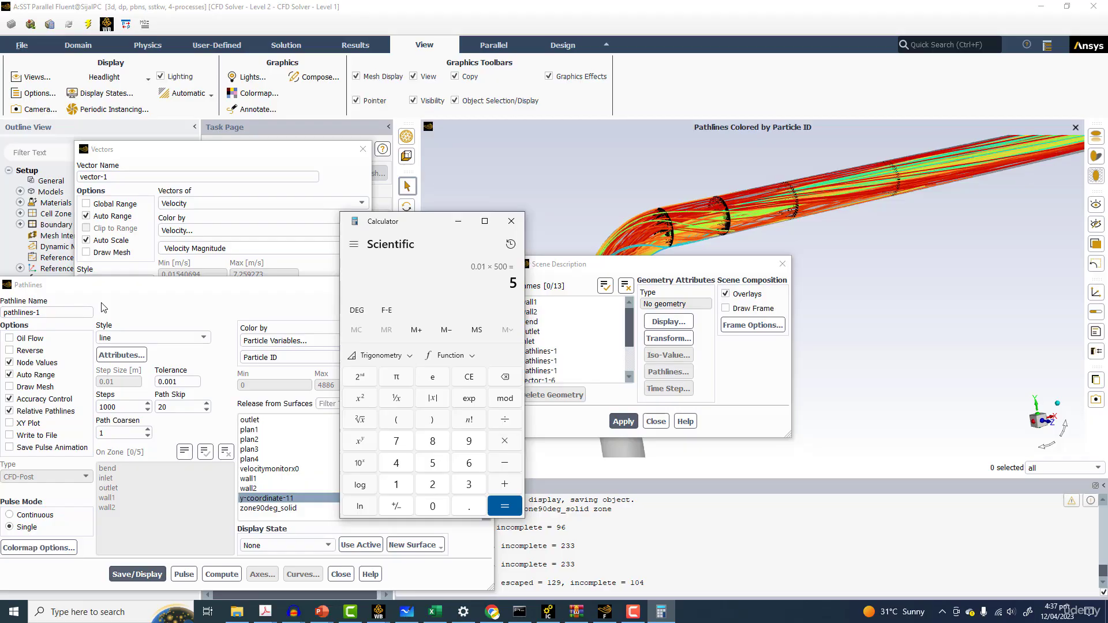
click(512, 221)
Delete the three duplicate pathlines-1 entries from the scene description and close the vector and pathline dialogs
scroll(874, 215, down, 3)
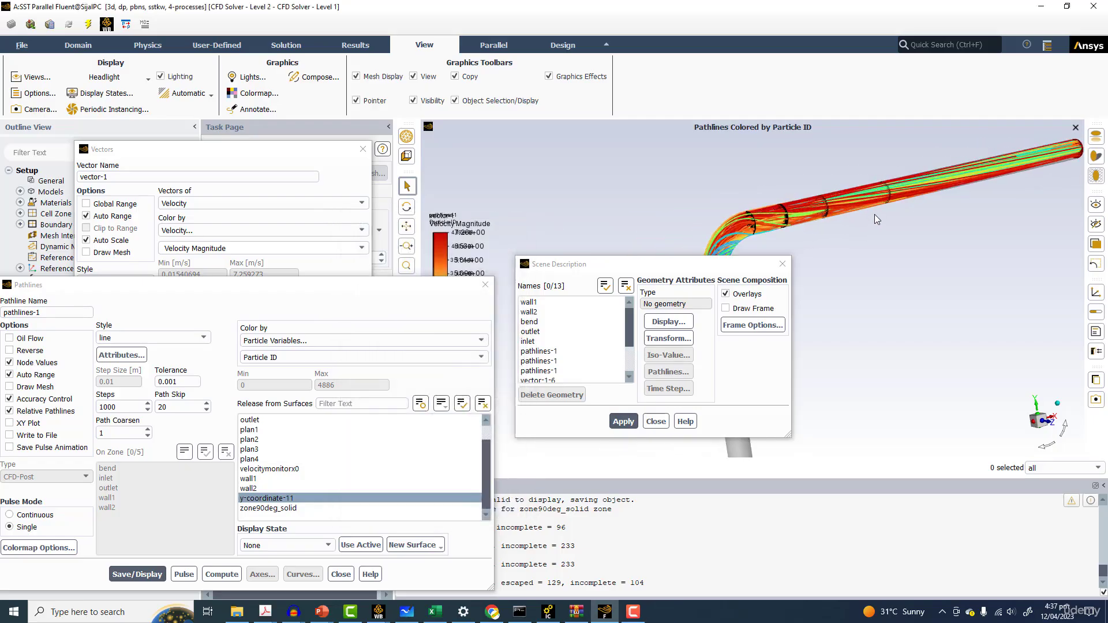
scroll(854, 212, up, 2)
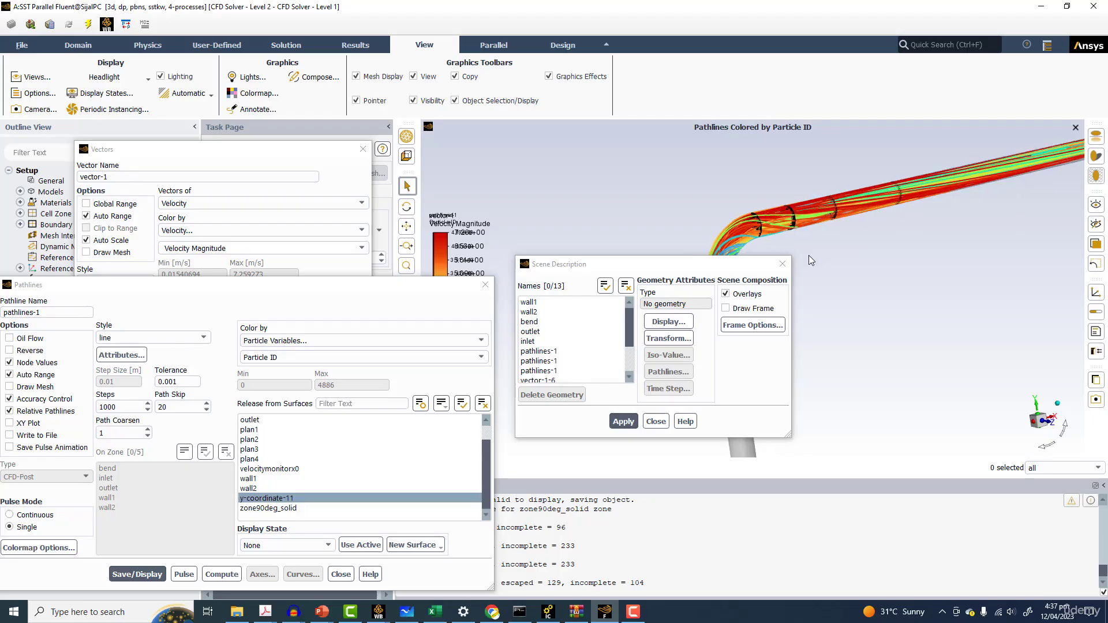
drag(716, 261, 972, 314)
scroll(829, 236, up, 3)
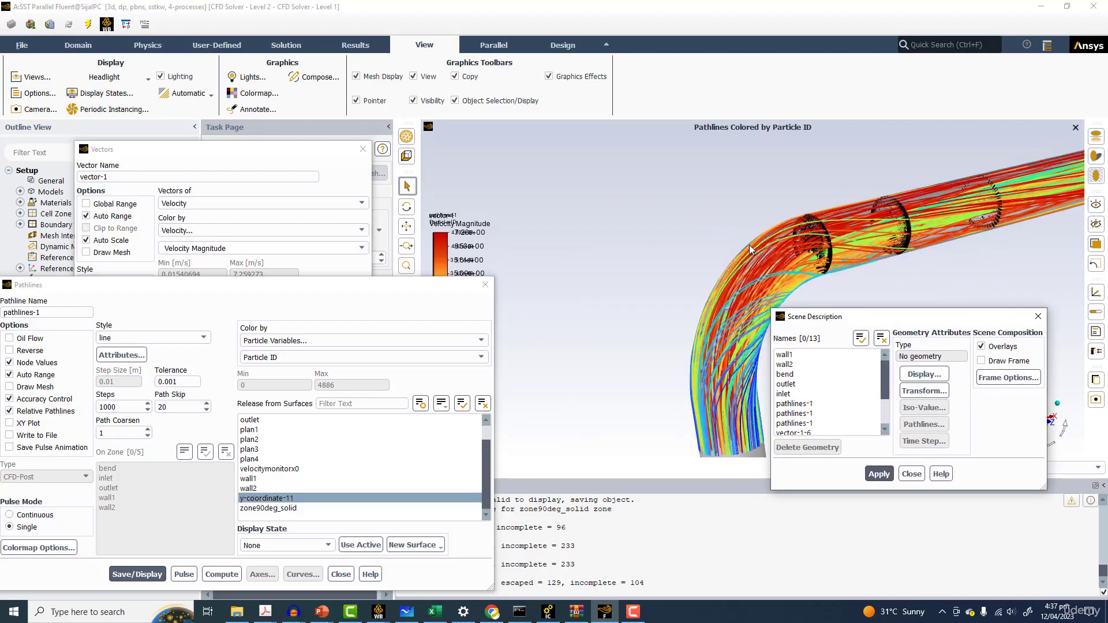
drag(829, 237, 564, 272)
drag(848, 268, 356, 182)
scroll(326, 272, down, 2)
scroll(328, 274, up, 2)
drag(323, 271, 316, 290)
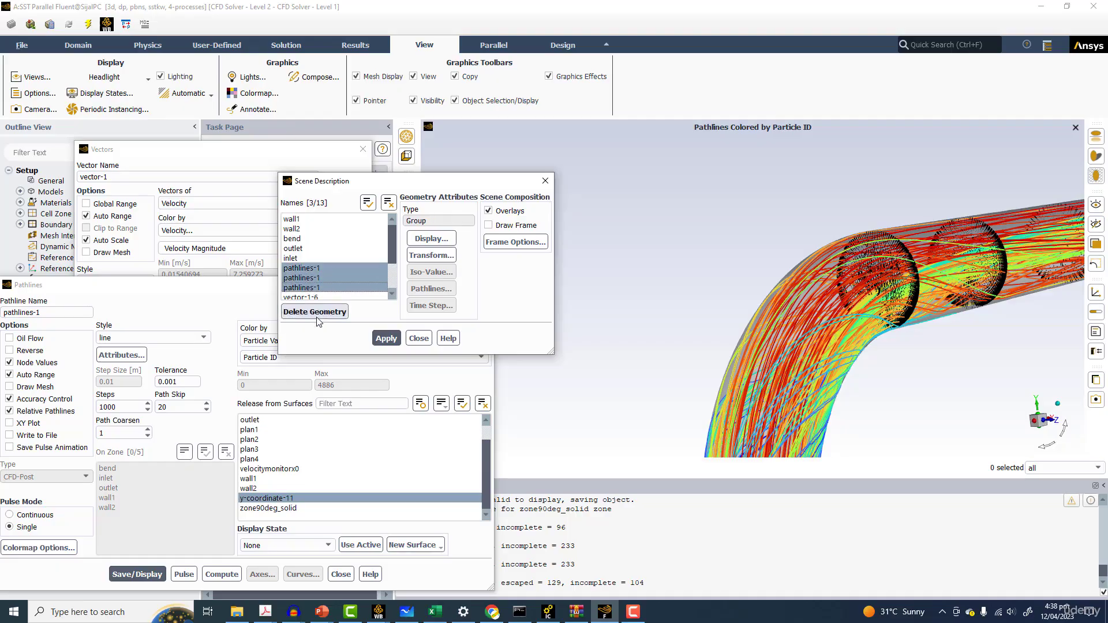
click(317, 315)
scroll(336, 283, down, 1)
scroll(351, 247, up, 1)
click(546, 183)
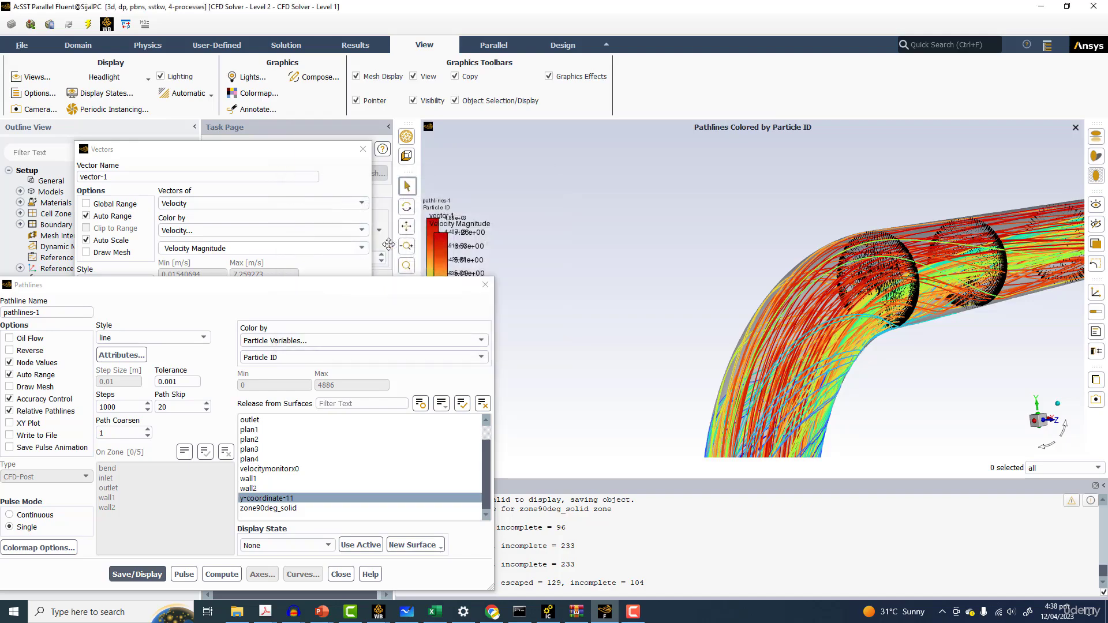
click(363, 149)
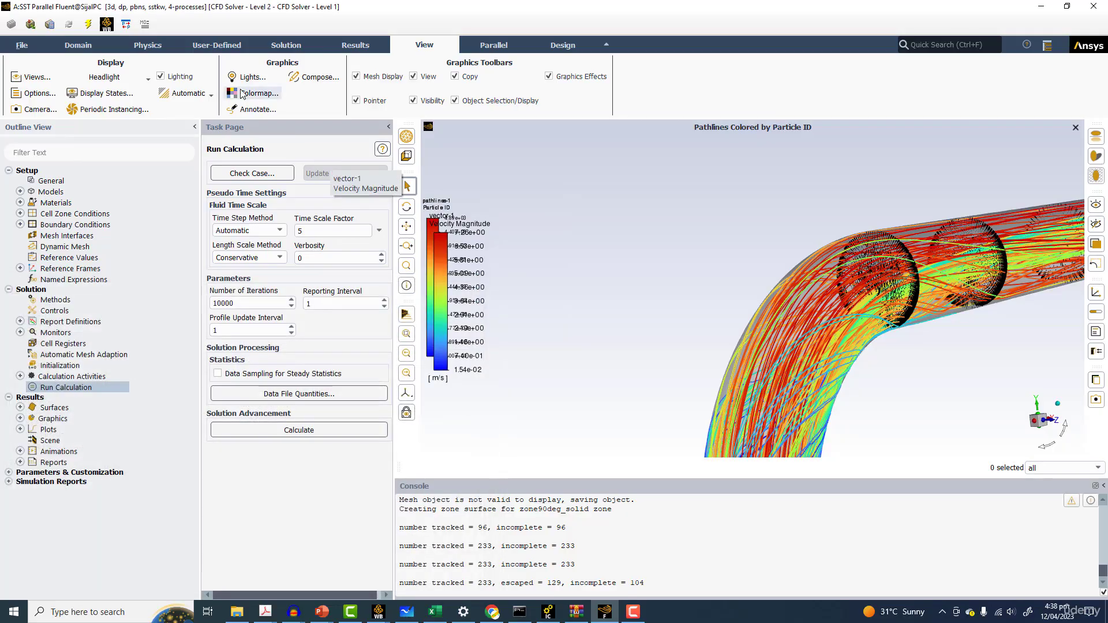
Create a contour of X Velocity on plan1 through plan4 with Global Range off, and display it
click(365, 47)
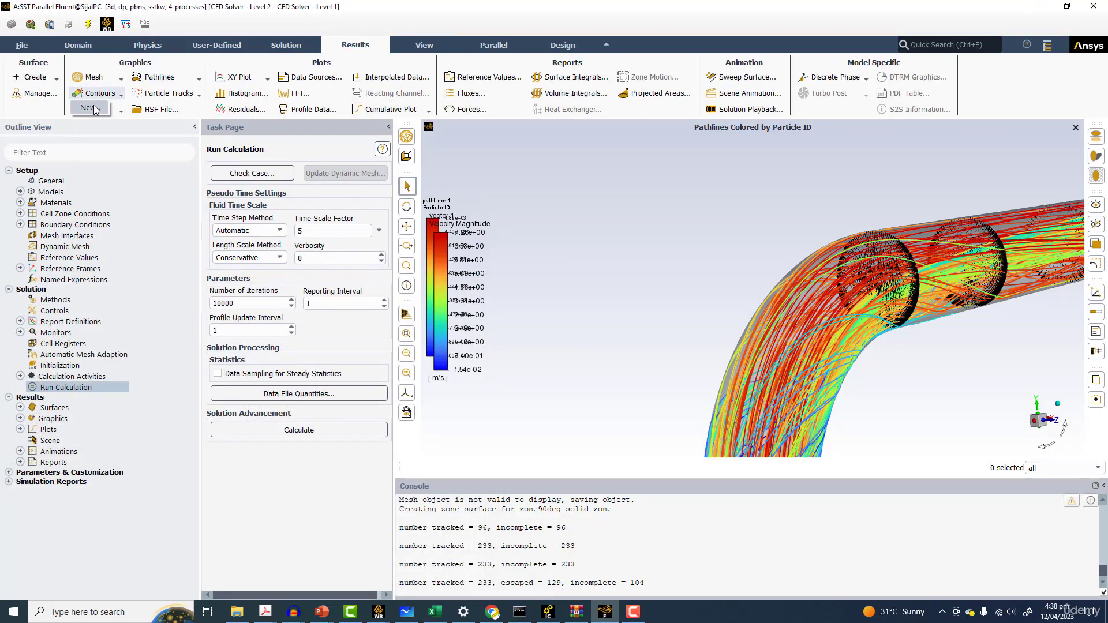
click(90, 108)
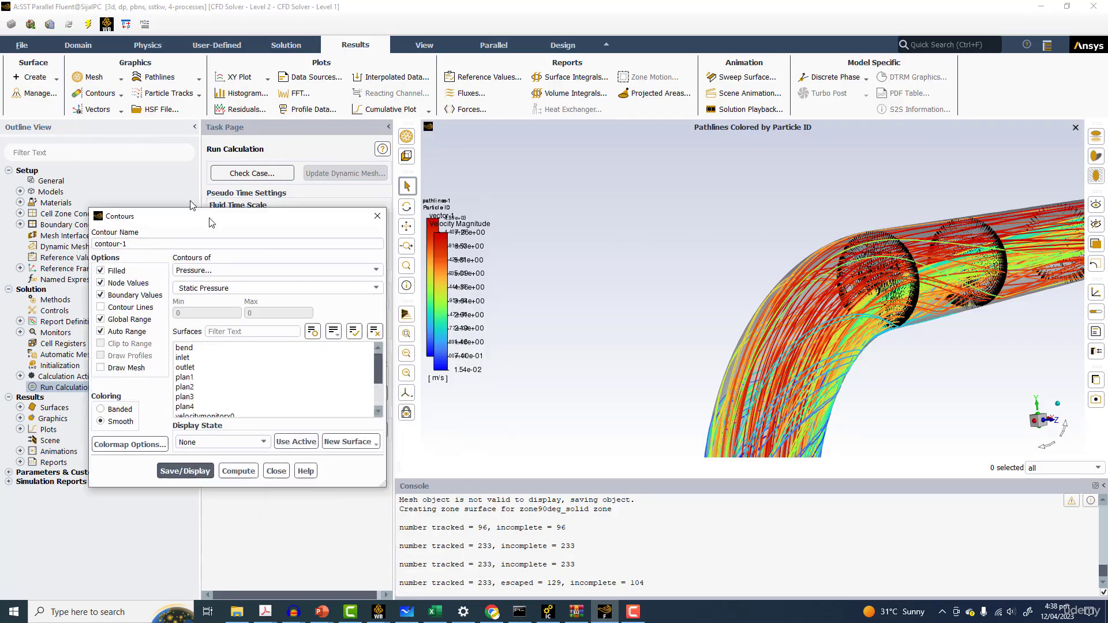
click(180, 235)
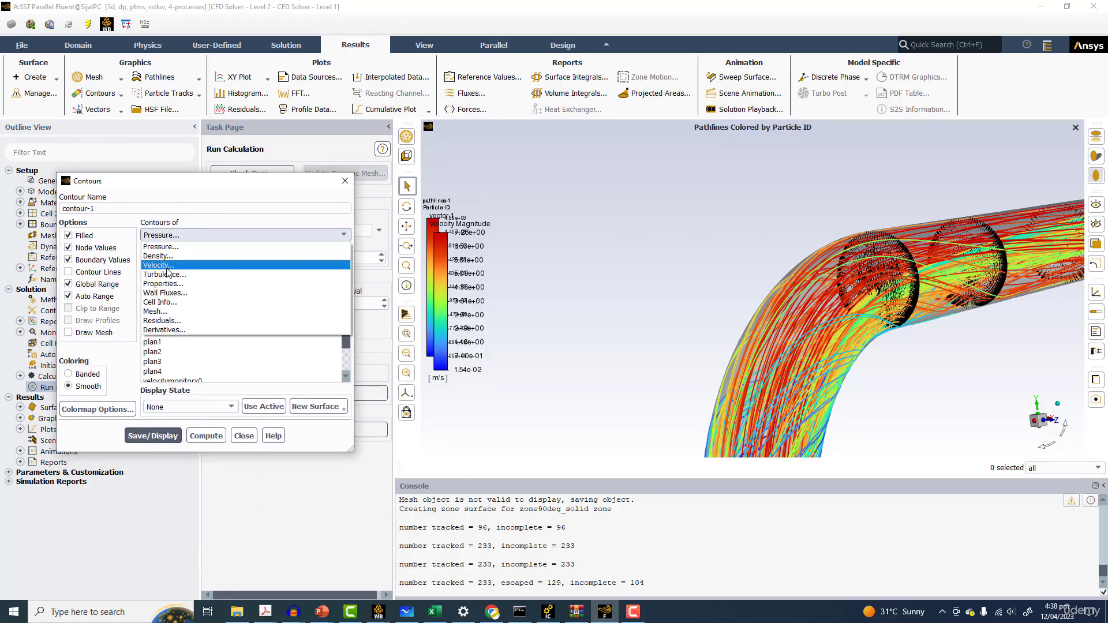
click(317, 261)
click(295, 253)
click(190, 267)
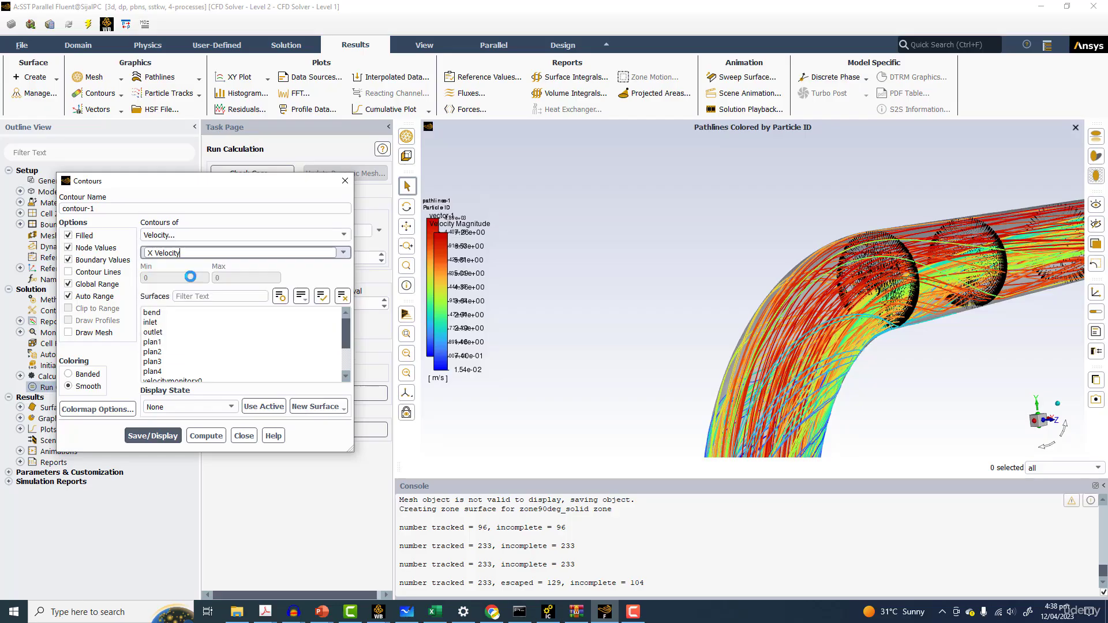
drag(168, 341, 168, 371)
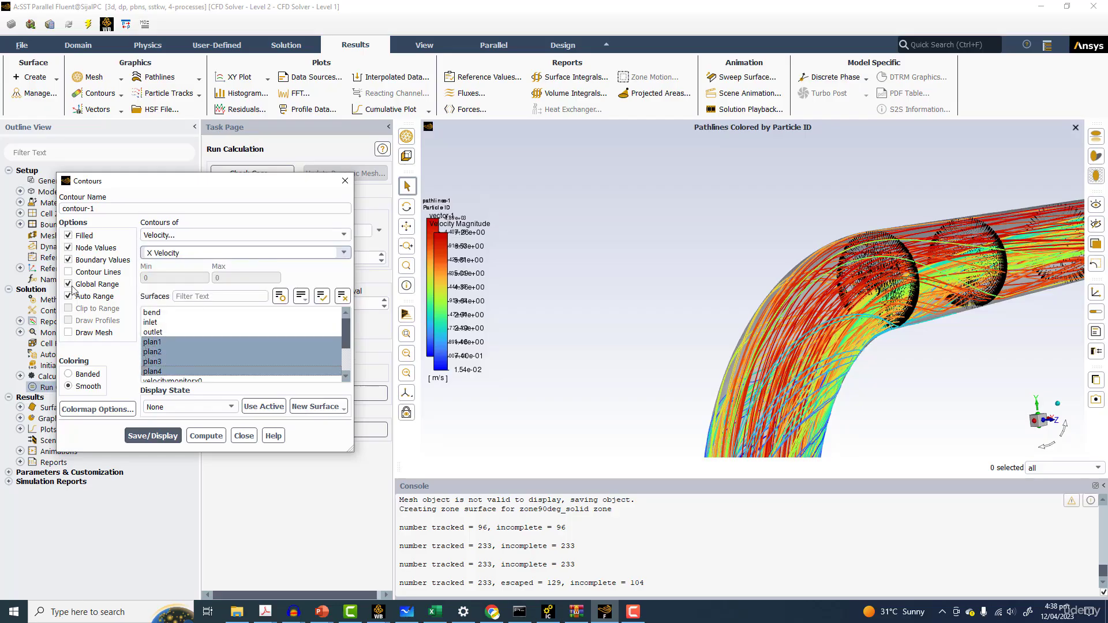
click(69, 284)
click(152, 437)
click(157, 438)
Set the contour's colormap to aero in the colormap options and apply it
scroll(871, 303, up, 5)
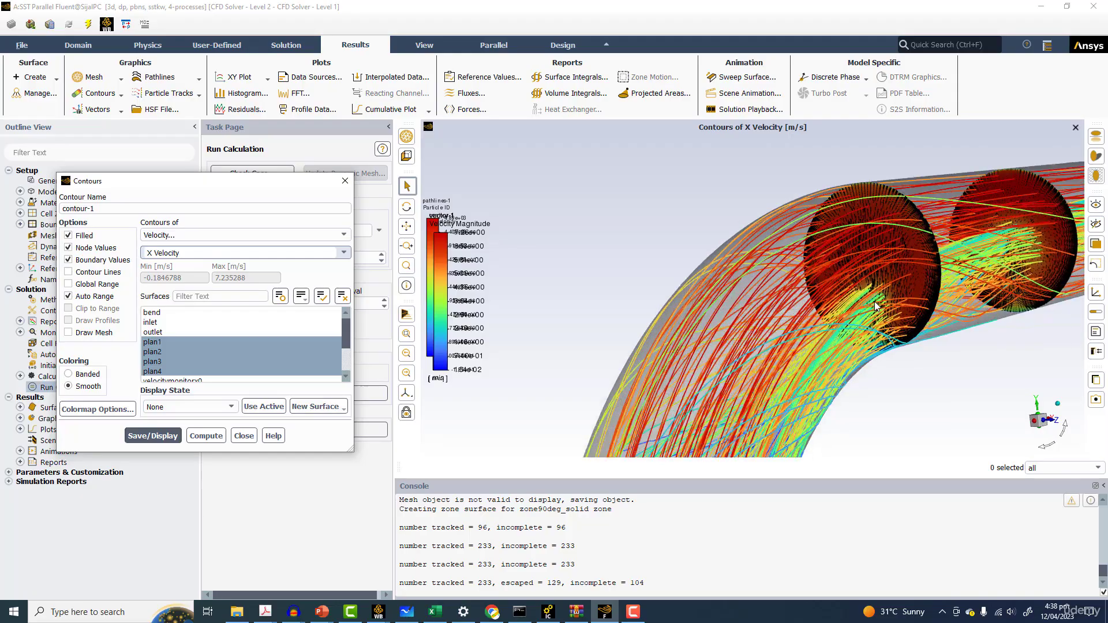
scroll(871, 303, up, 3)
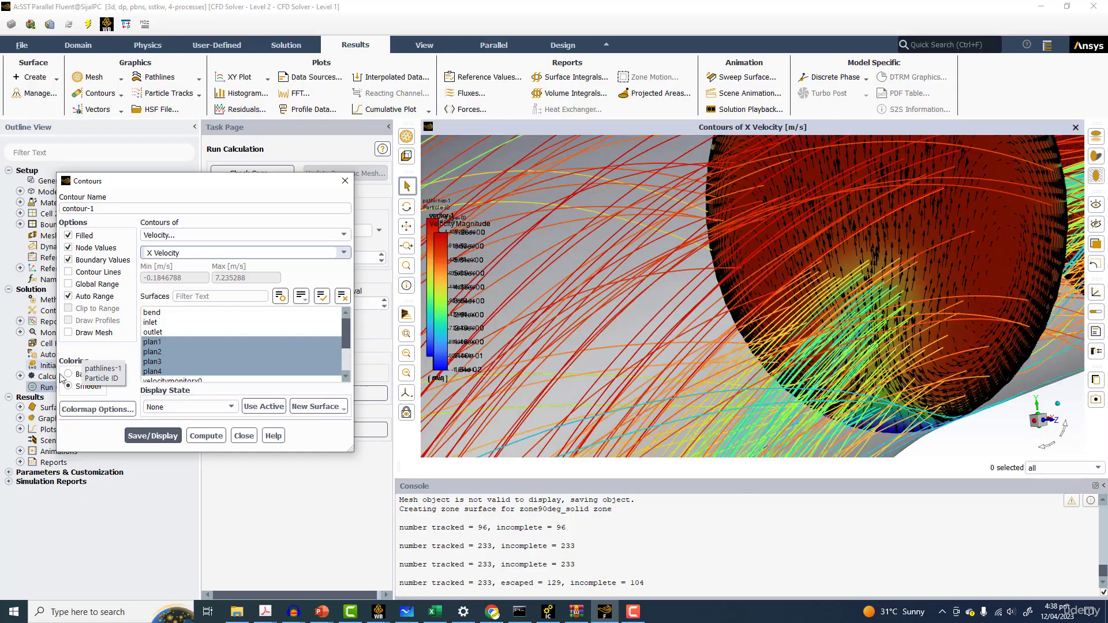
click(120, 411)
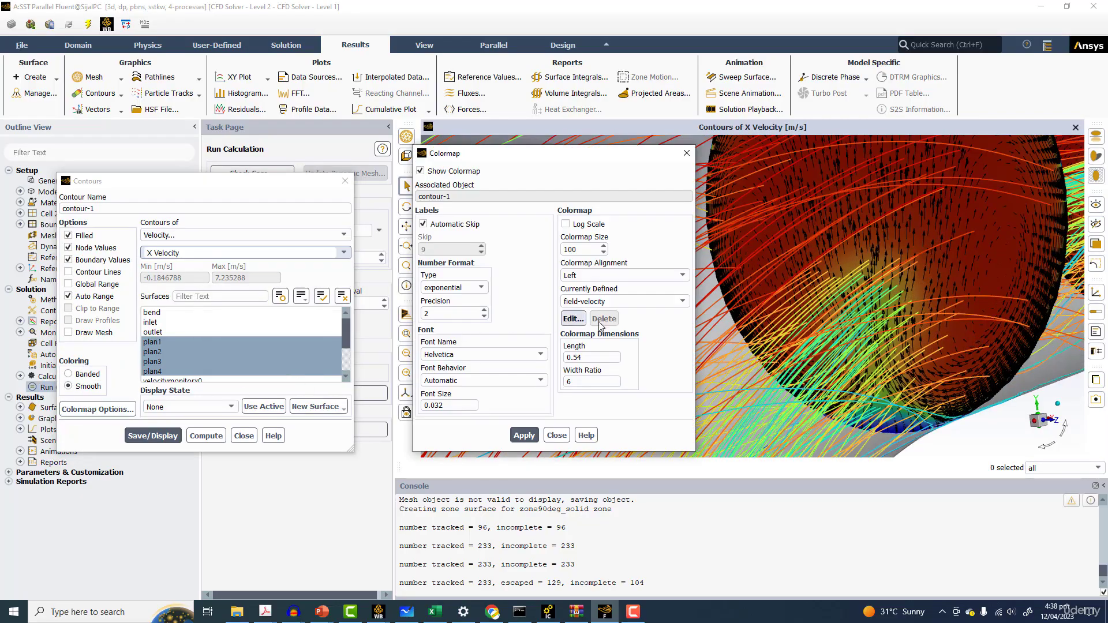
click(642, 298)
scroll(637, 319, up, 3)
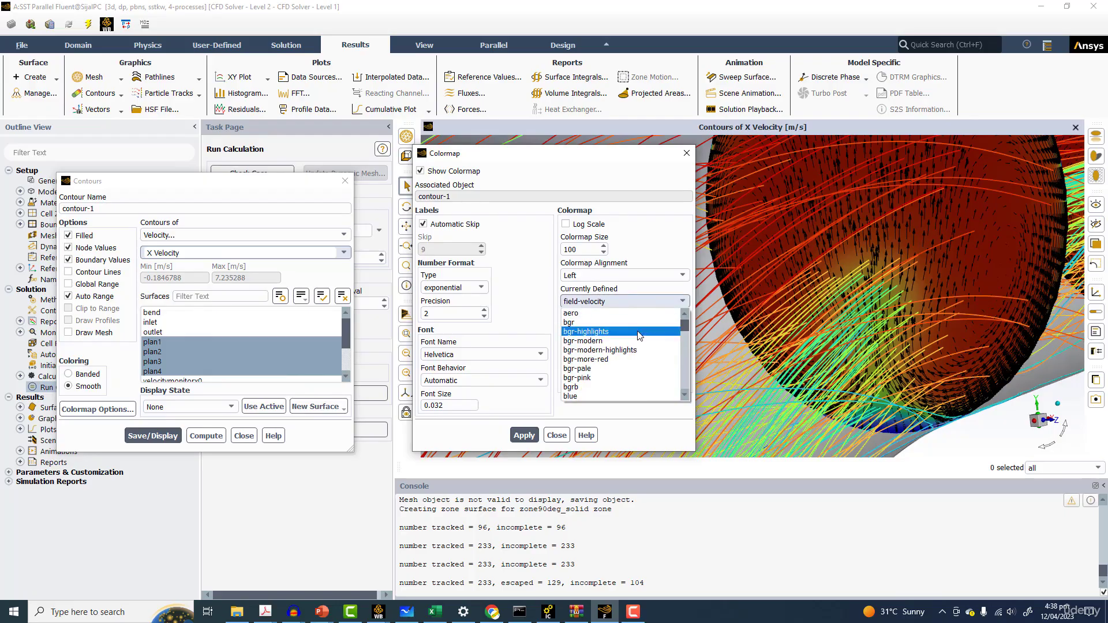
click(612, 313)
click(522, 436)
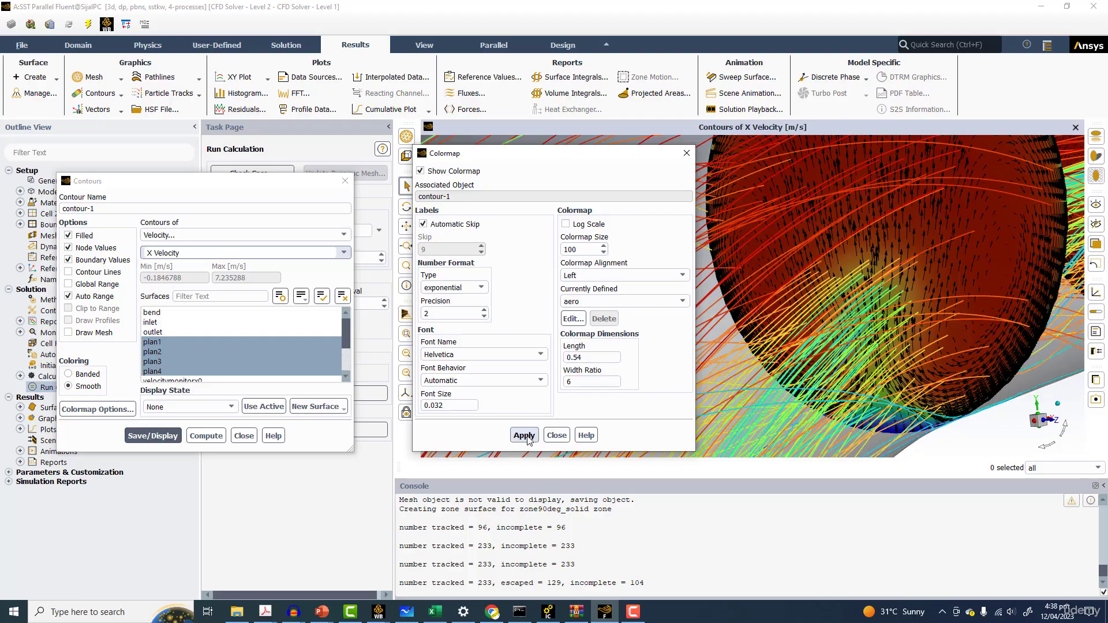
click(566, 432)
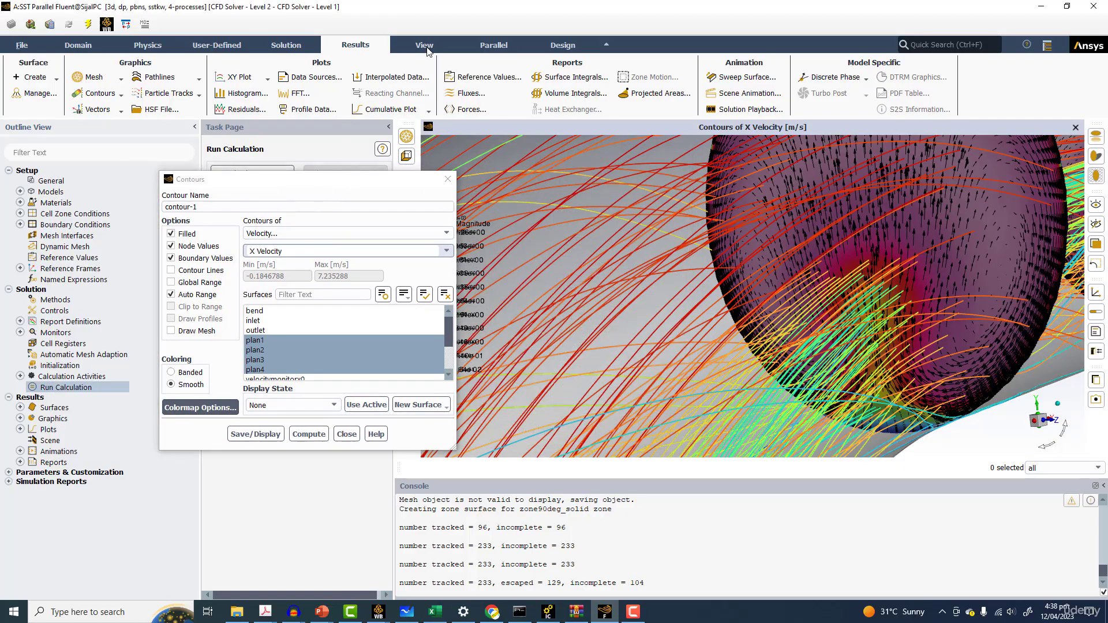
Delete all the contour entries from the scene description and redisplay the X Velocity contour
click(425, 45)
click(312, 81)
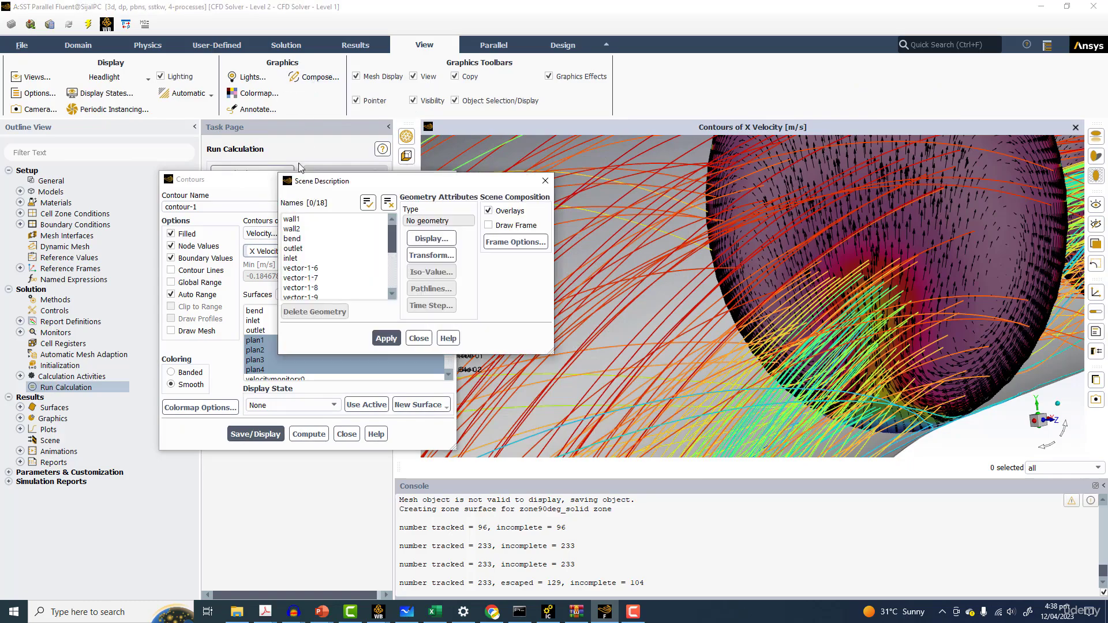
drag(906, 216, 874, 212)
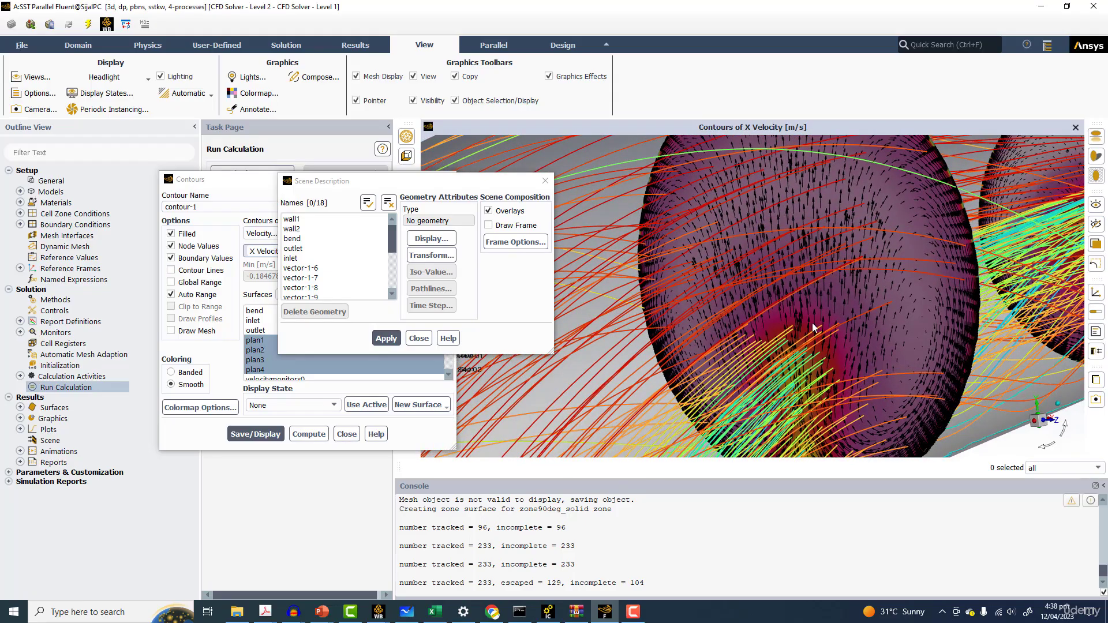
scroll(331, 267, down, 1)
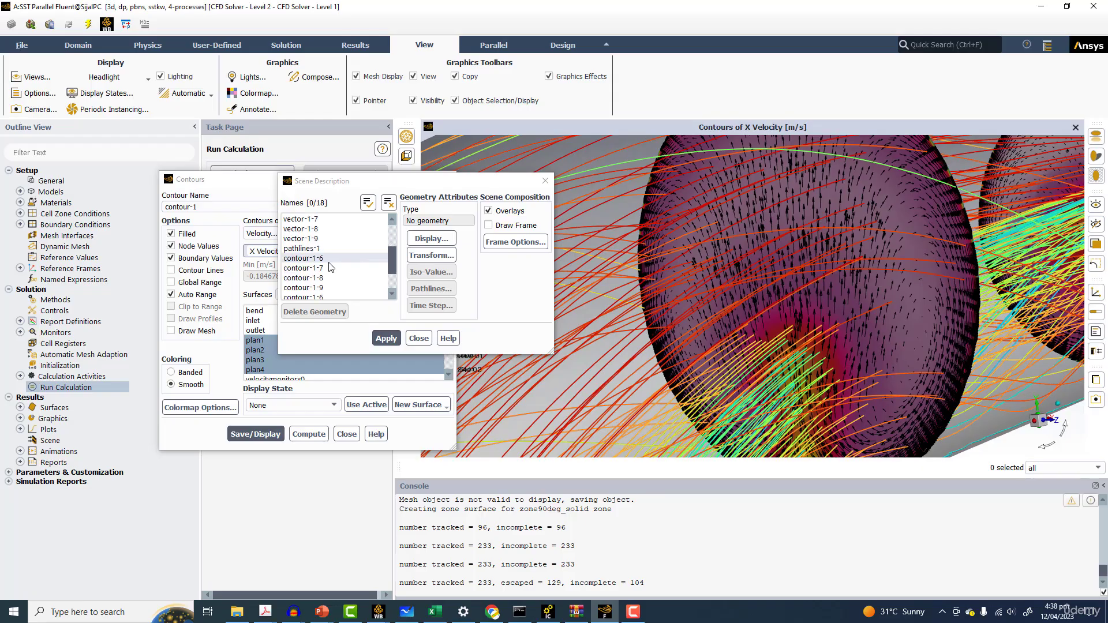
scroll(331, 266, down, 3)
click(301, 268)
click(314, 311)
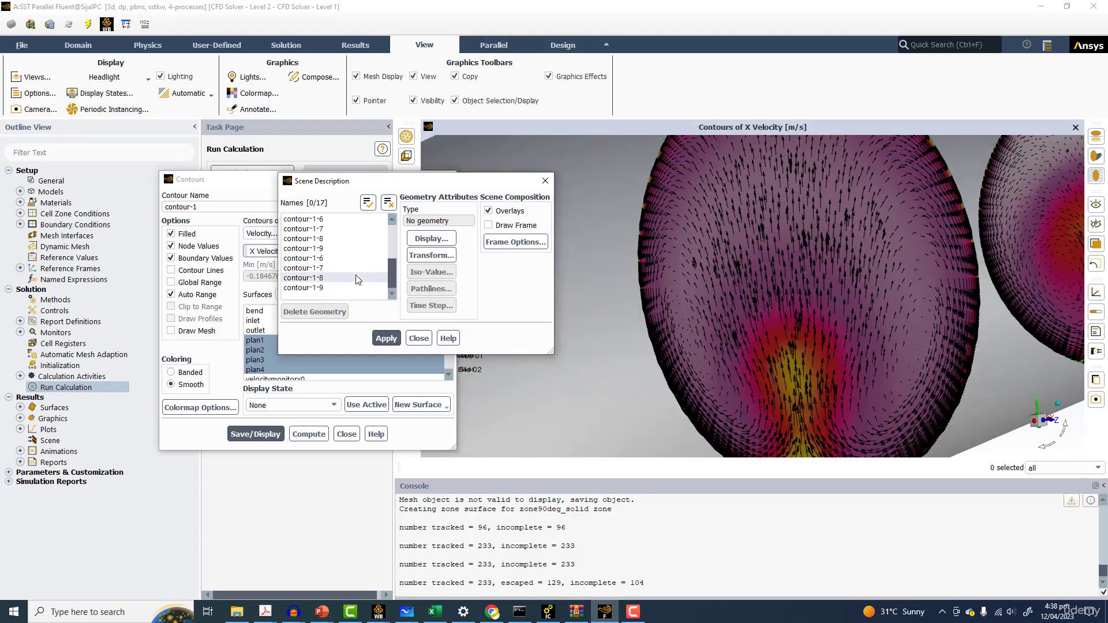
click(326, 288)
click(318, 224)
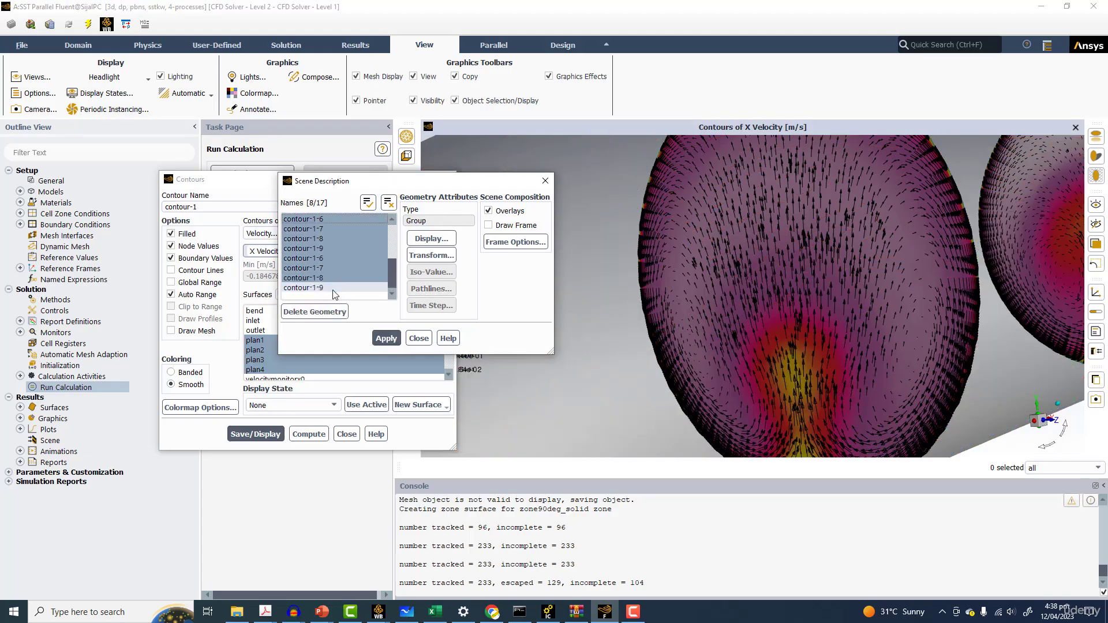
click(323, 311)
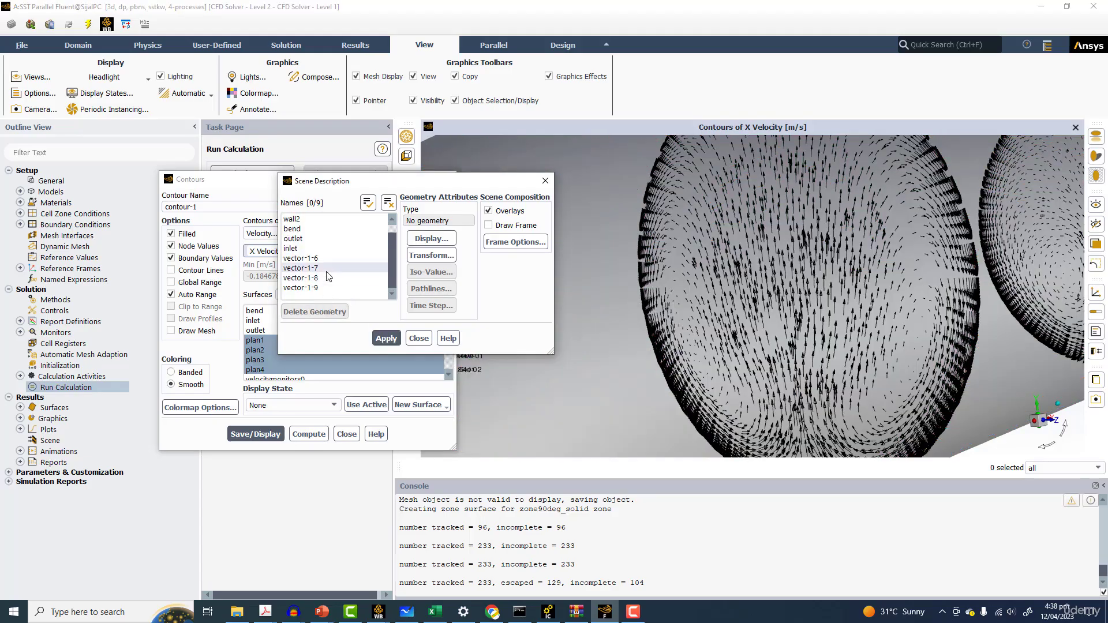
click(259, 436)
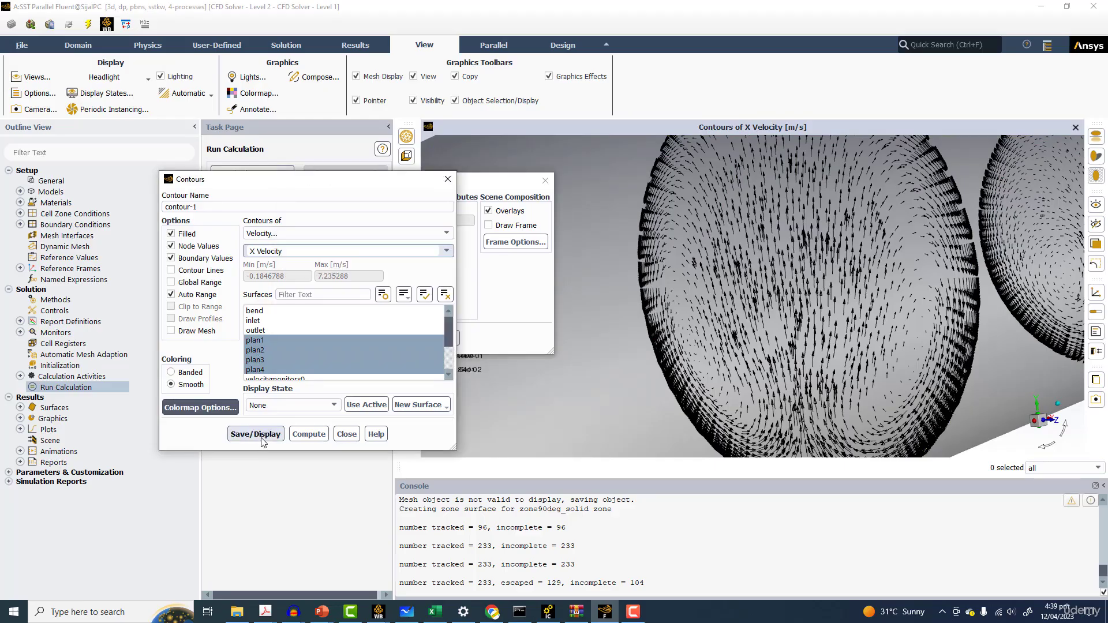
click(262, 437)
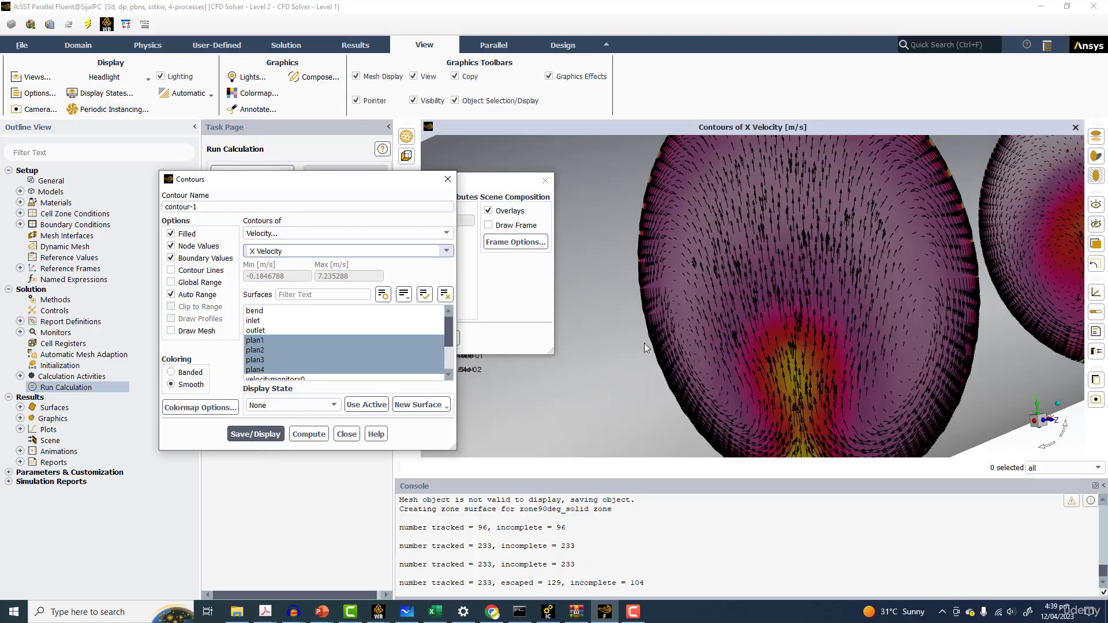
Rotate and zoom around the planes to examine the X Velocity contours with the vectors
scroll(771, 337, down, 4)
drag(771, 337, 680, 335)
drag(500, 179, 401, 115)
scroll(231, 191, down, 2)
scroll(749, 271, down, 1)
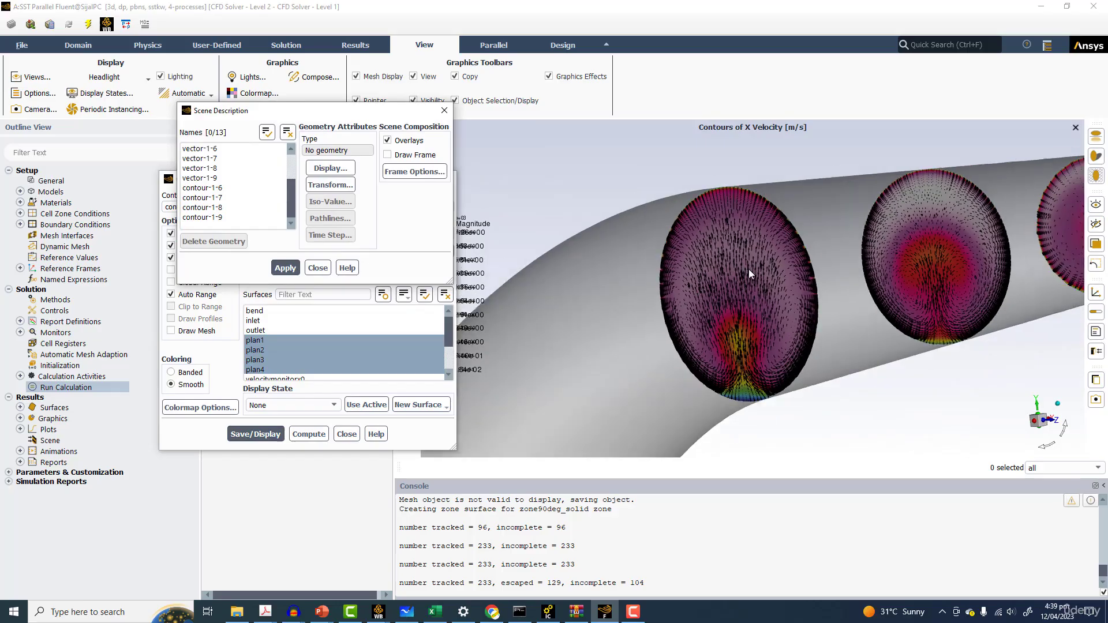
scroll(749, 269, up, 6)
drag(842, 261, 563, 207)
drag(679, 326, 749, 254)
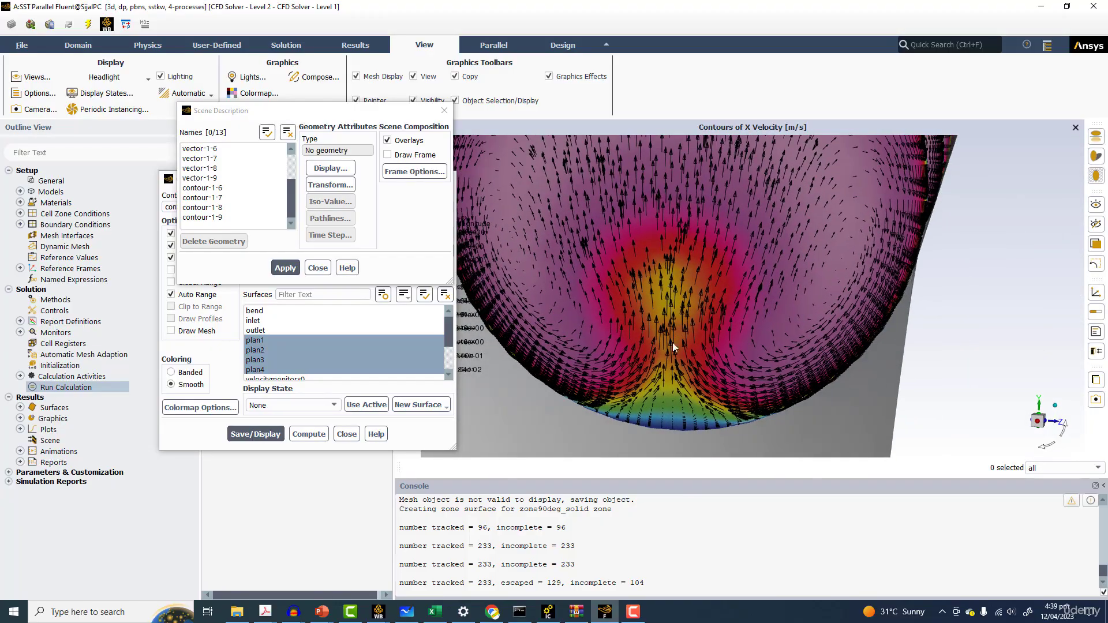
drag(725, 300, 739, 289)
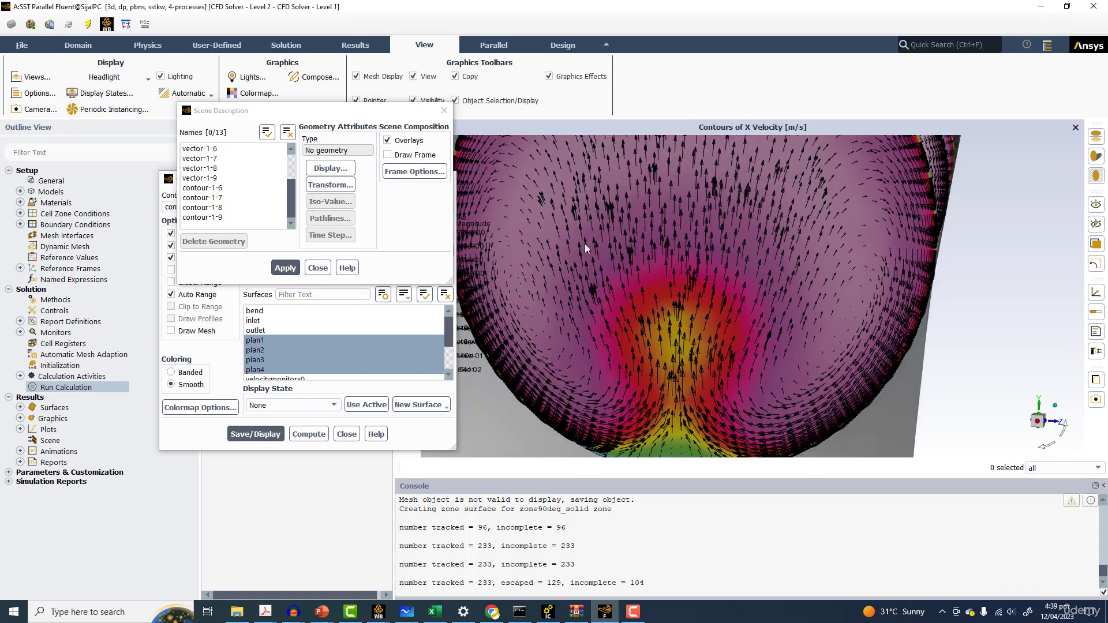
drag(610, 312, 726, 338)
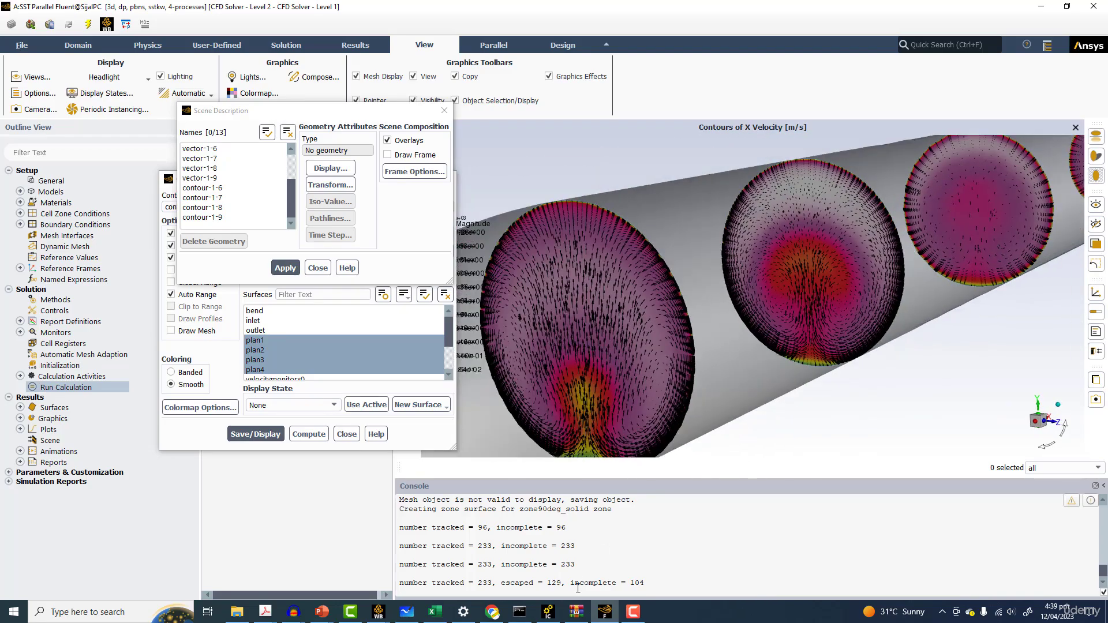
Switch to the Workbench project window
click(604, 613)
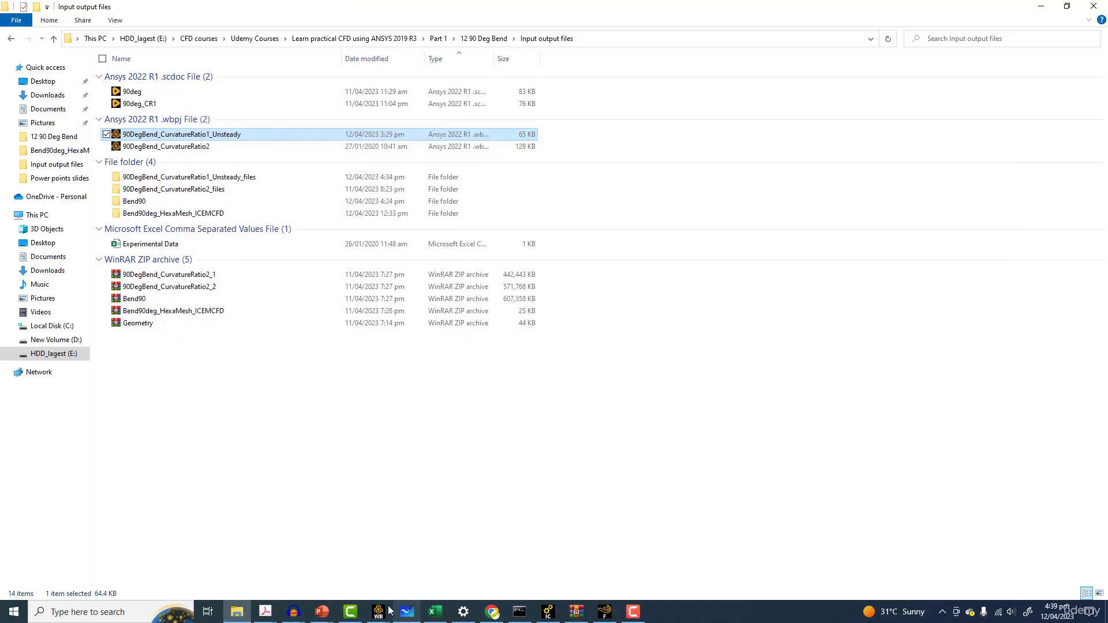
mouse_move(388, 603)
click(421, 557)
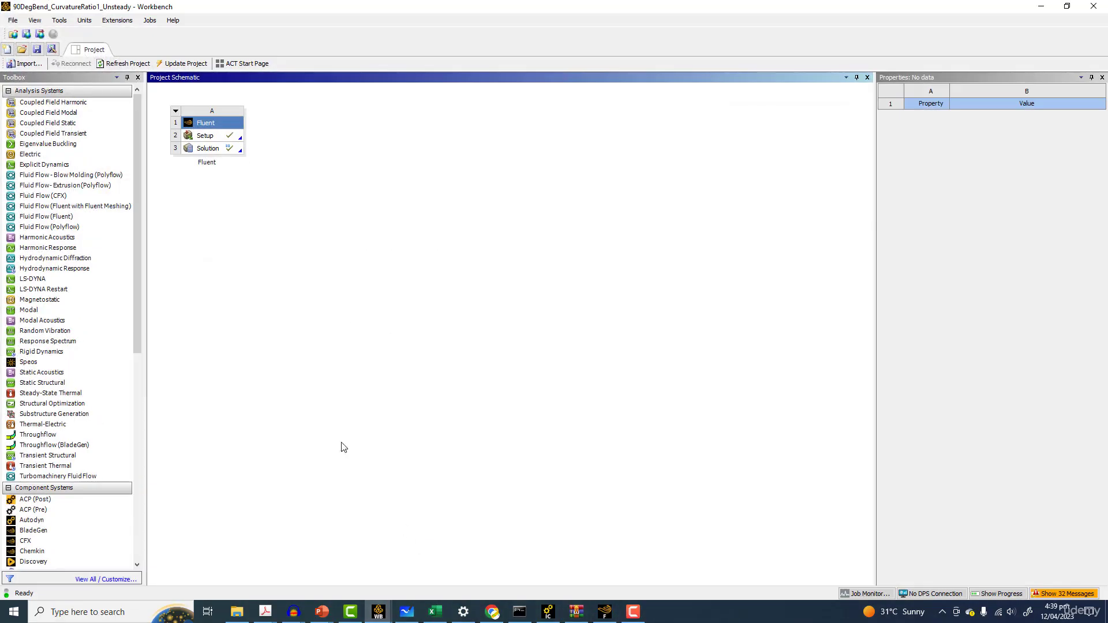
Open the unsteady case's solution in Fluent and rotate and zoom to examine the velocity vectors and X Velocity contours on the planes
double_click(218, 152)
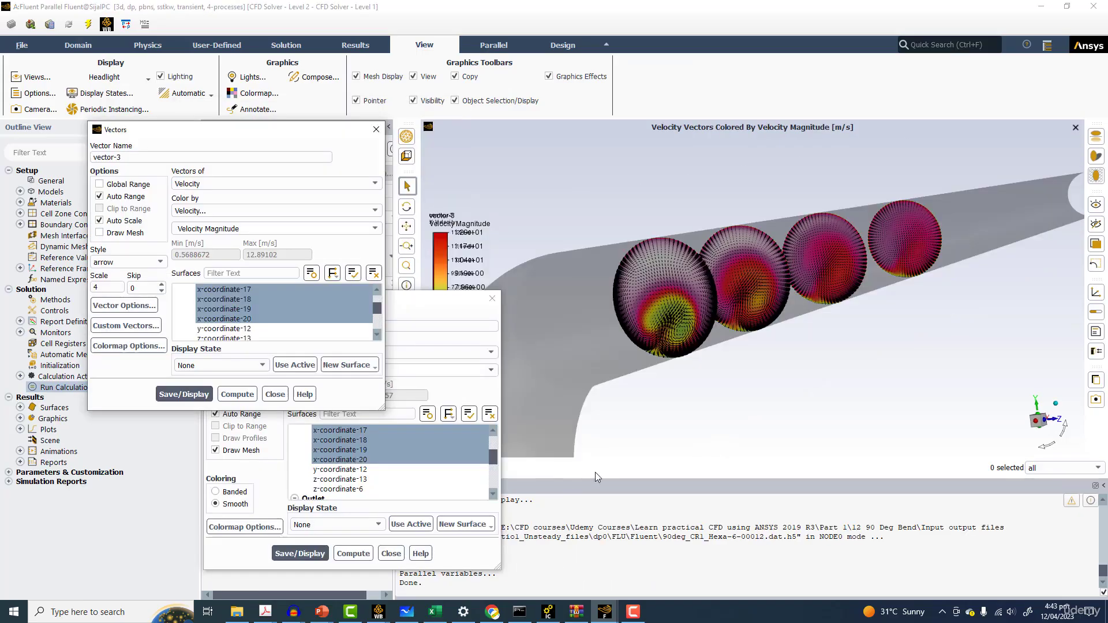
drag(453, 307, 322, 236)
drag(685, 262, 710, 322)
scroll(711, 323, up, 2)
scroll(705, 312, up, 2)
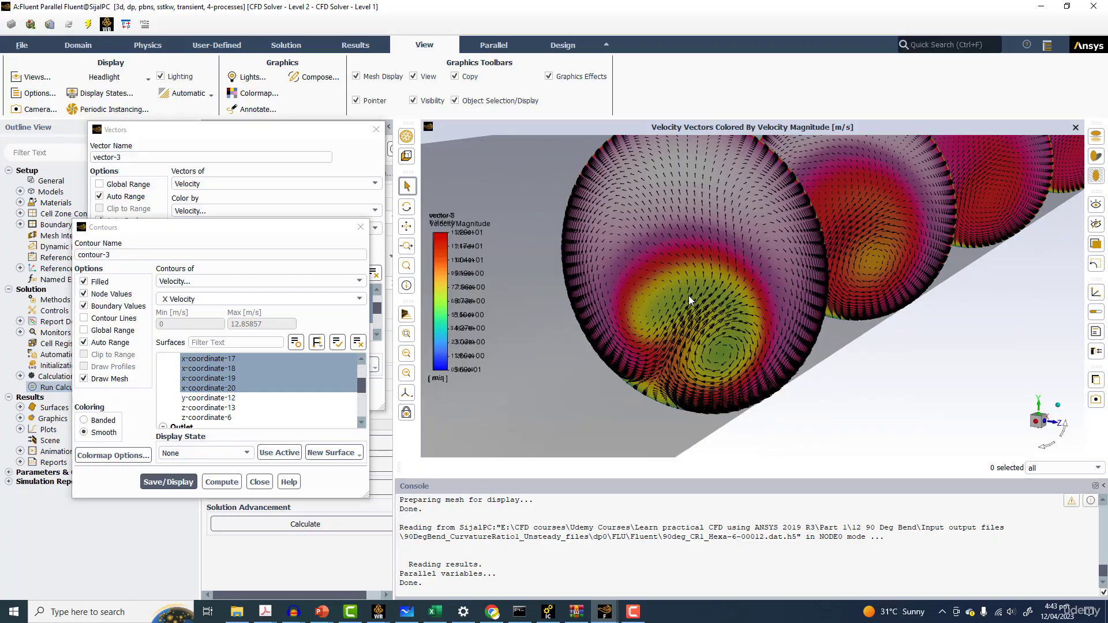
mouse_move(808, 316)
mouse_down()
mouse_move(754, 315)
mouse_move(801, 304)
mouse_up()
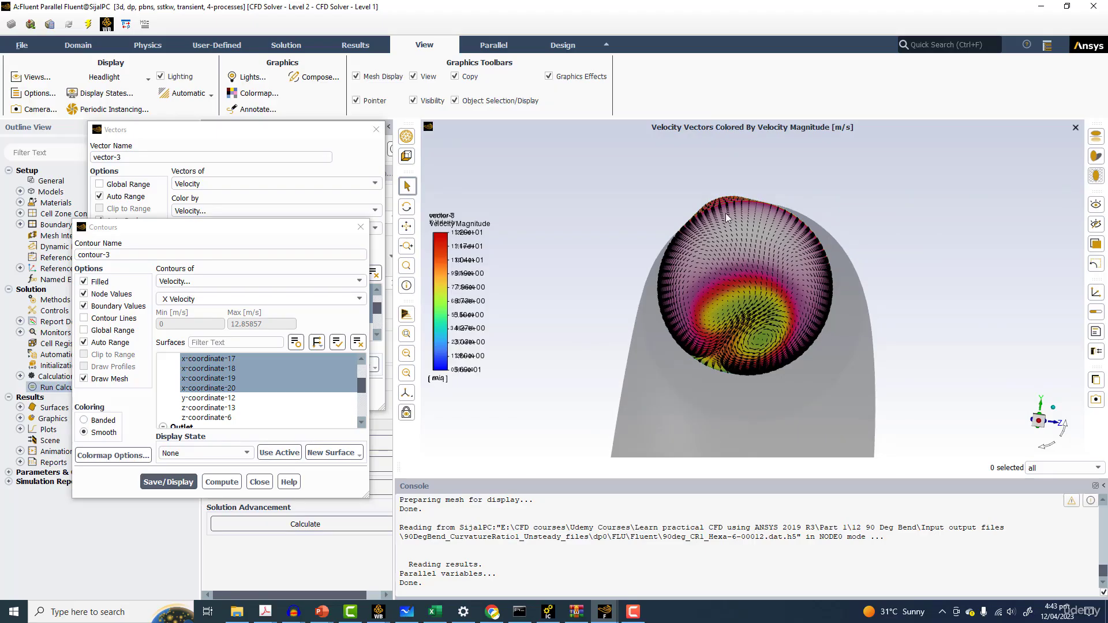
drag(745, 310, 644, 508)
Switch to the other Fluent session and rotate and zoom to examine its X Velocity contours on the planes
mouse_move(601, 615)
click(572, 554)
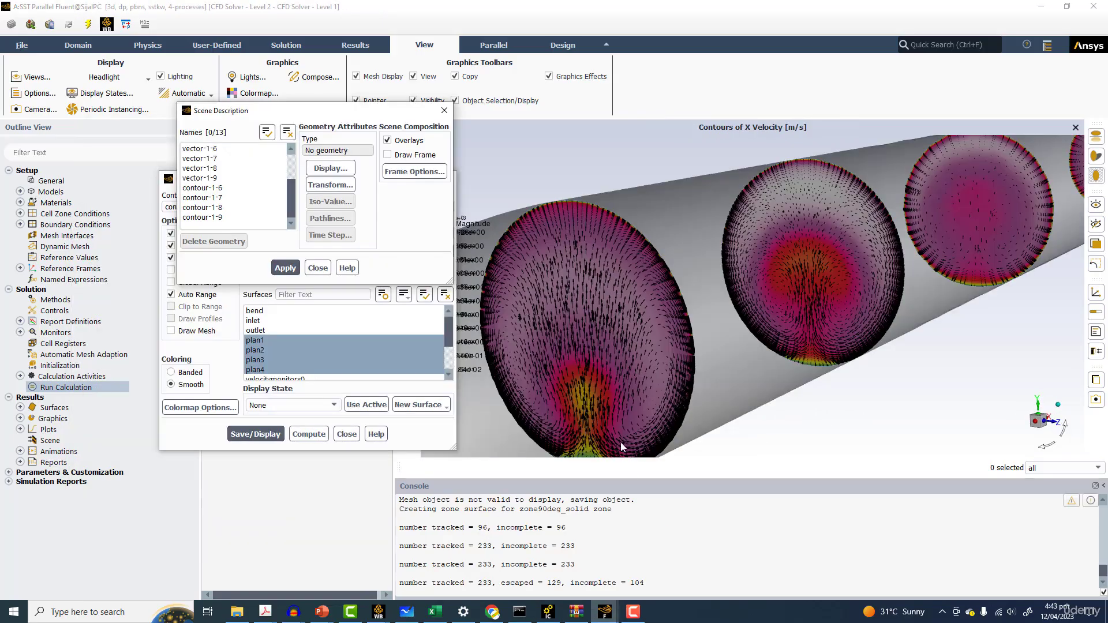
drag(718, 295, 752, 278)
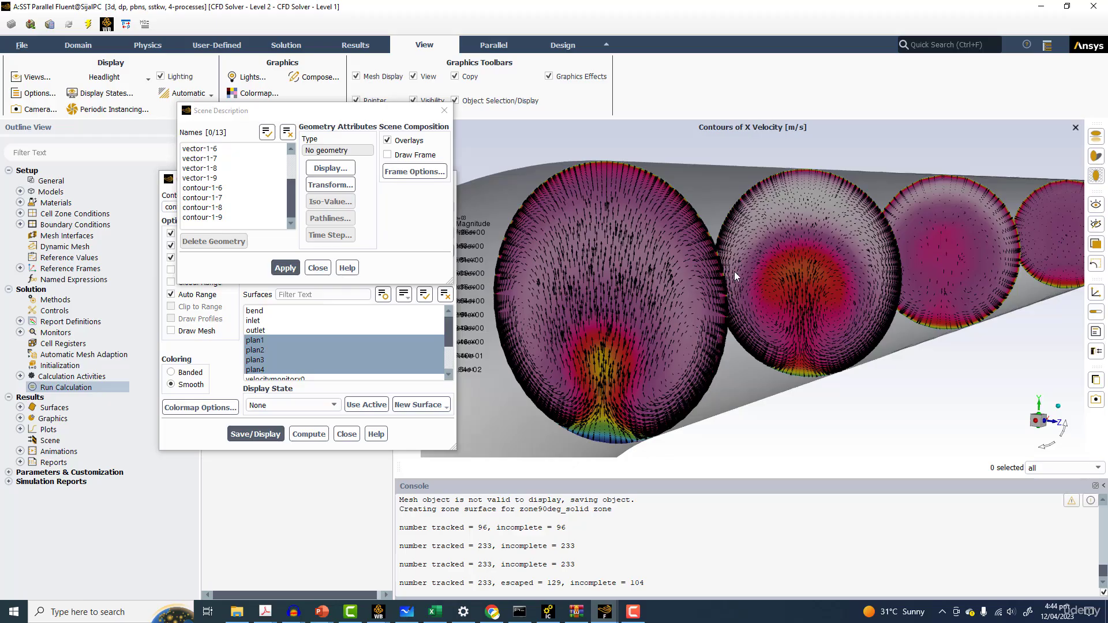
drag(721, 287, 593, 268)
scroll(678, 322, up, 3)
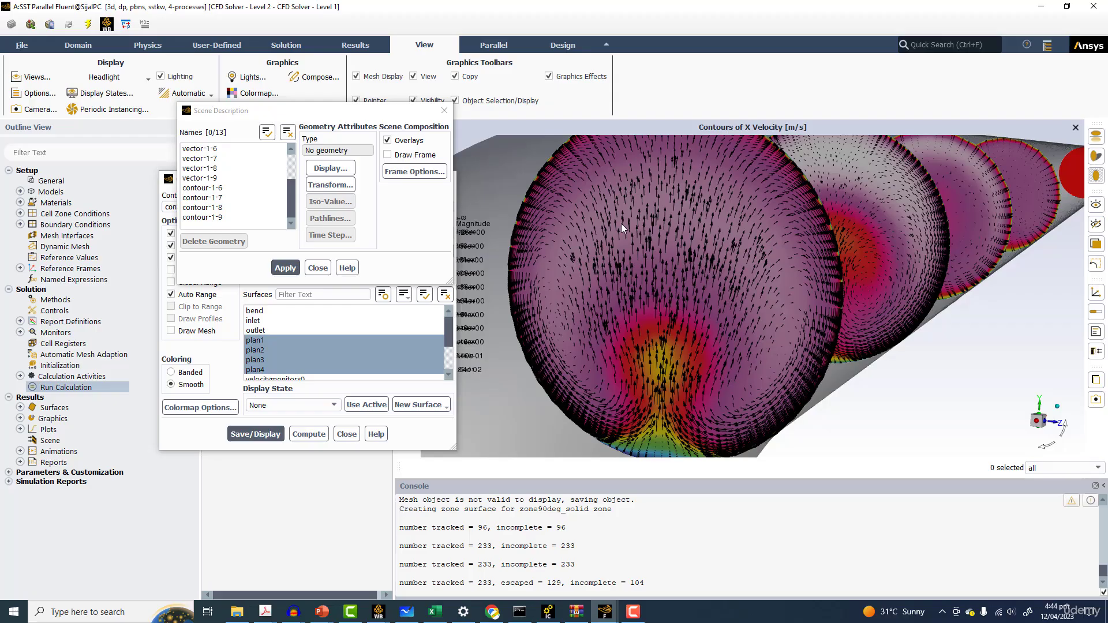
drag(740, 290, 704, 297)
Return to the unsteady session's Fluent window and display the mesh with y-coordinate-12 added to the selected wall surfaces
click(666, 557)
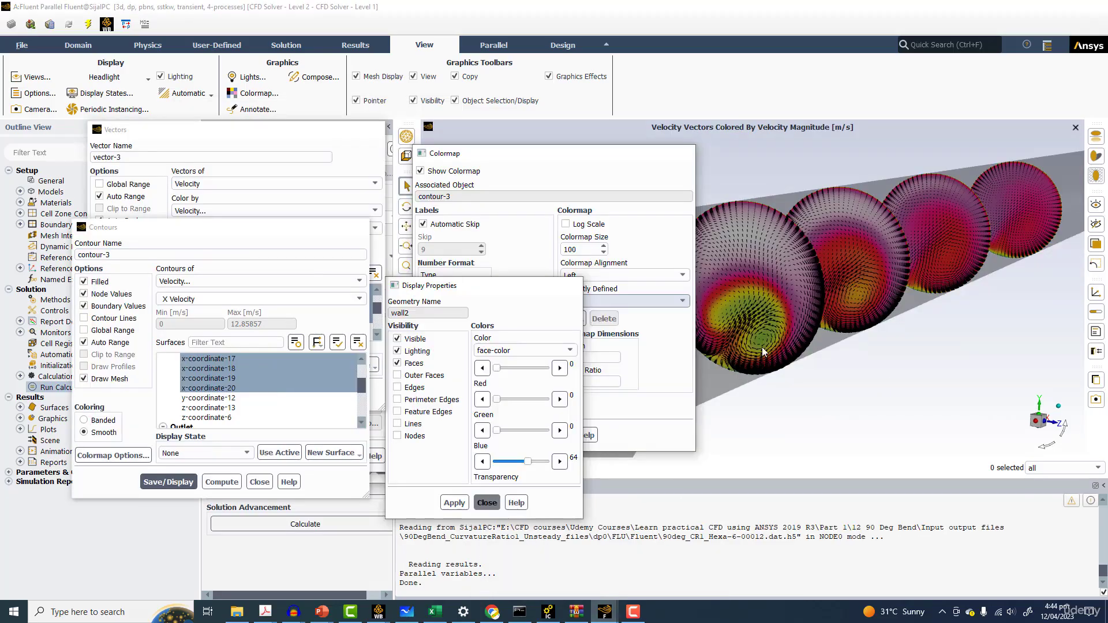
drag(819, 266, 612, 311)
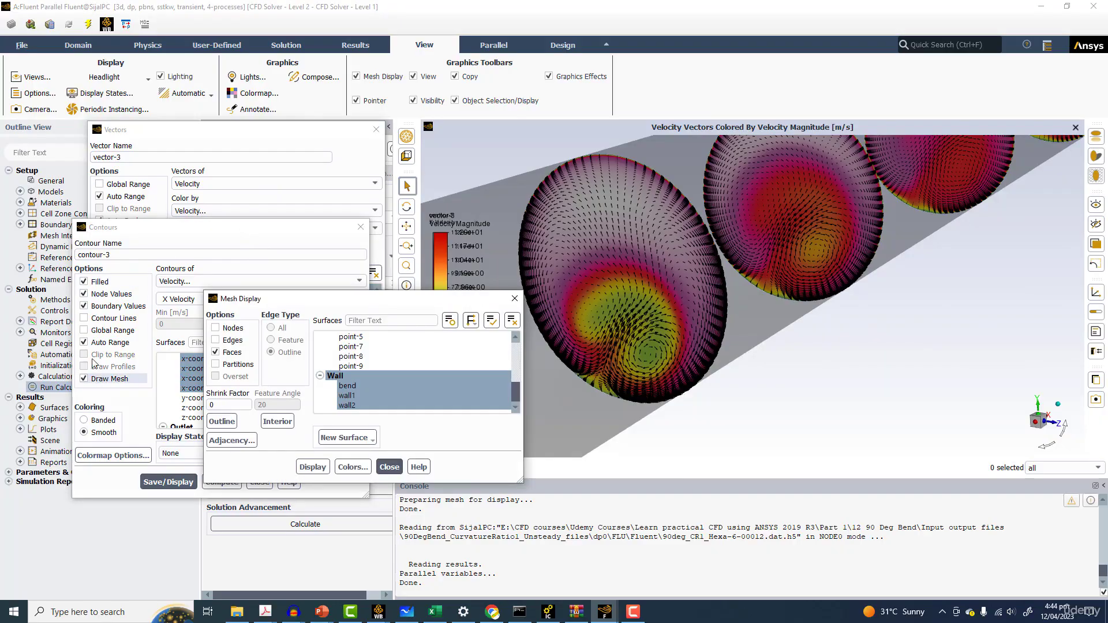
click(496, 326)
scroll(428, 360, up, 5)
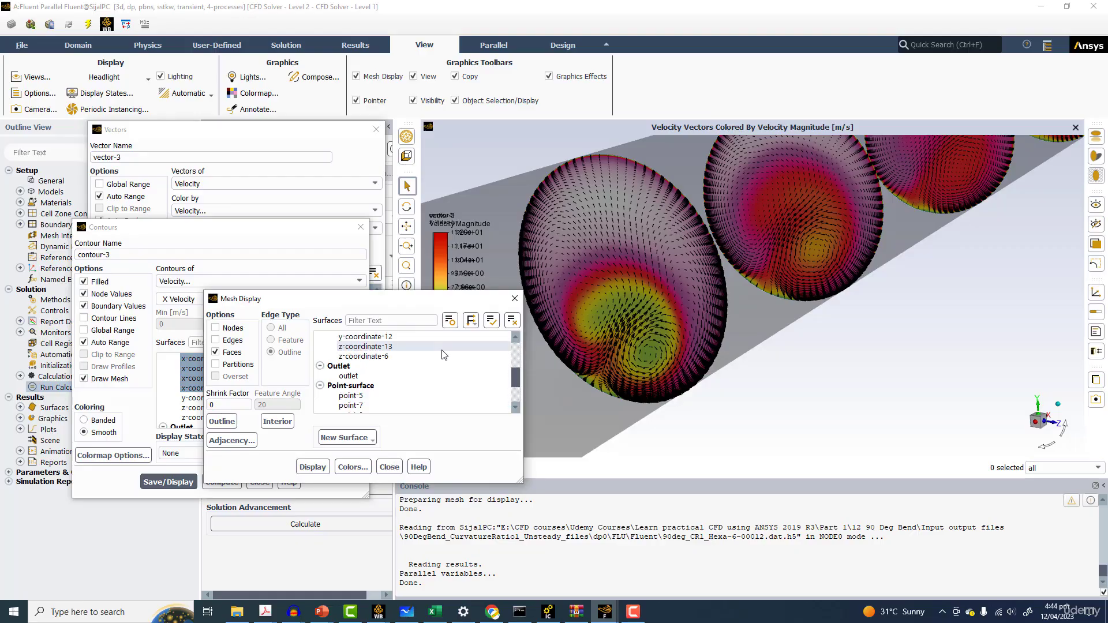
click(427, 366)
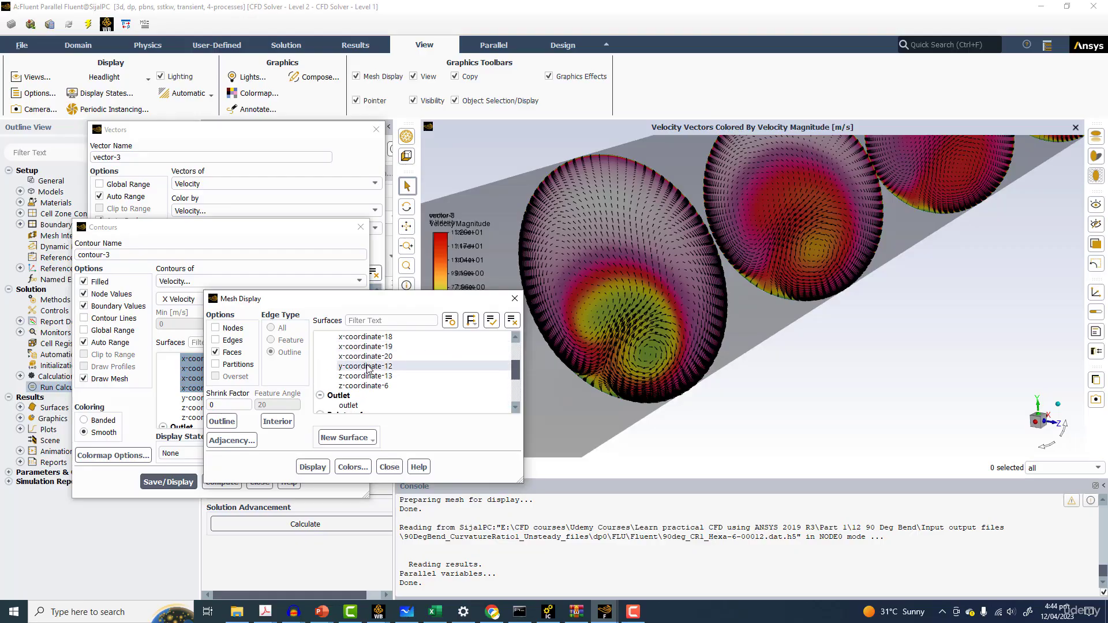
click(312, 467)
scroll(740, 349, down, 10)
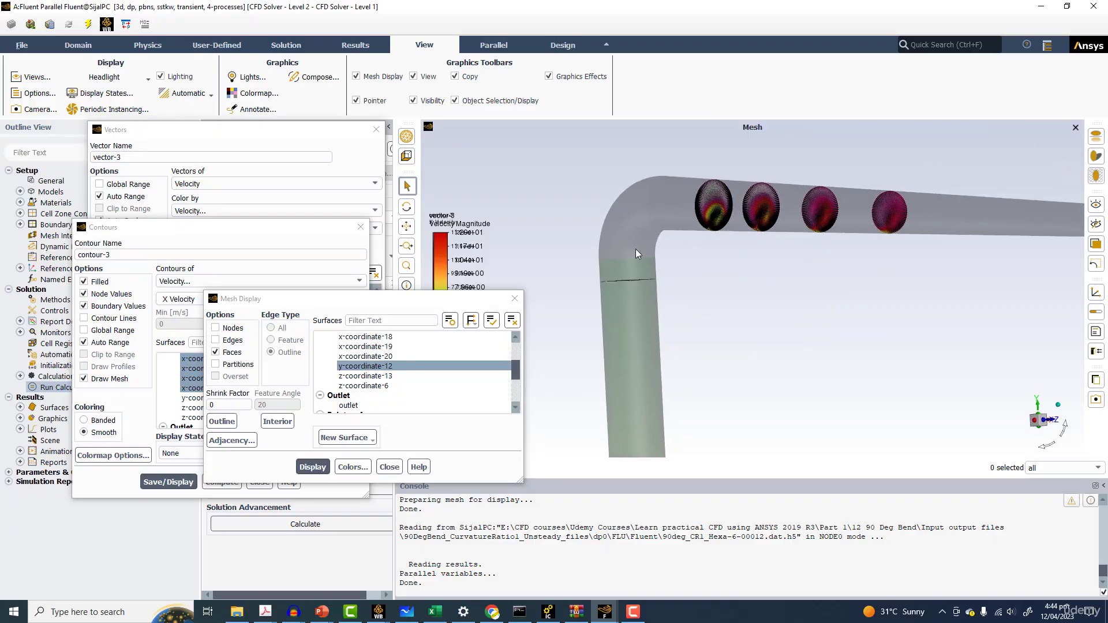
Close the Mesh Display, Contours and Vectors dialogs and open the scene description
click(514, 299)
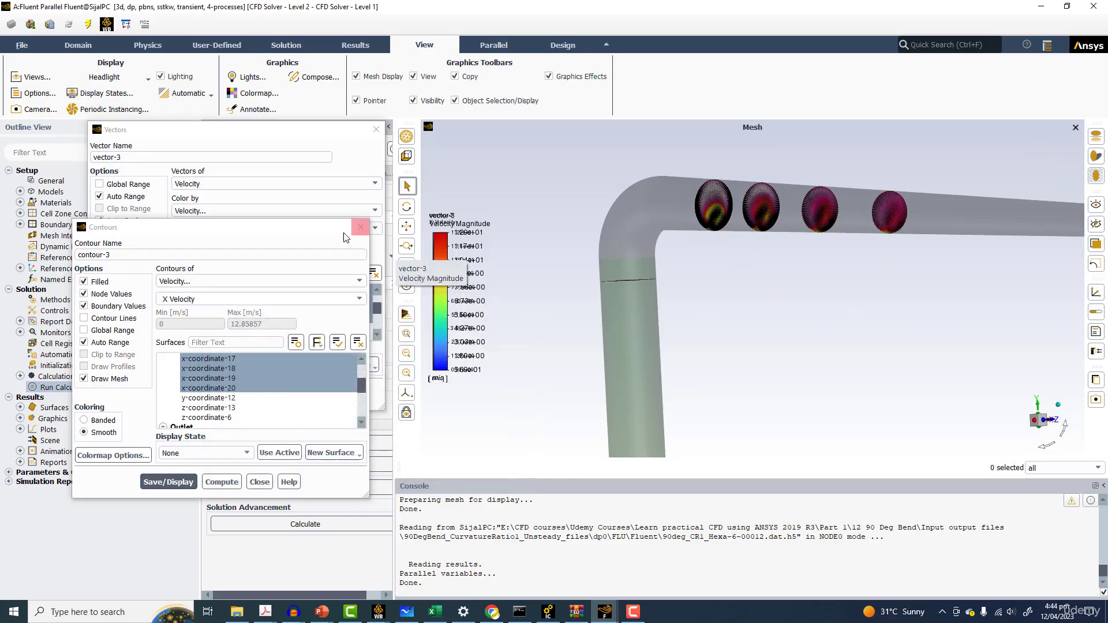
click(360, 227)
click(377, 129)
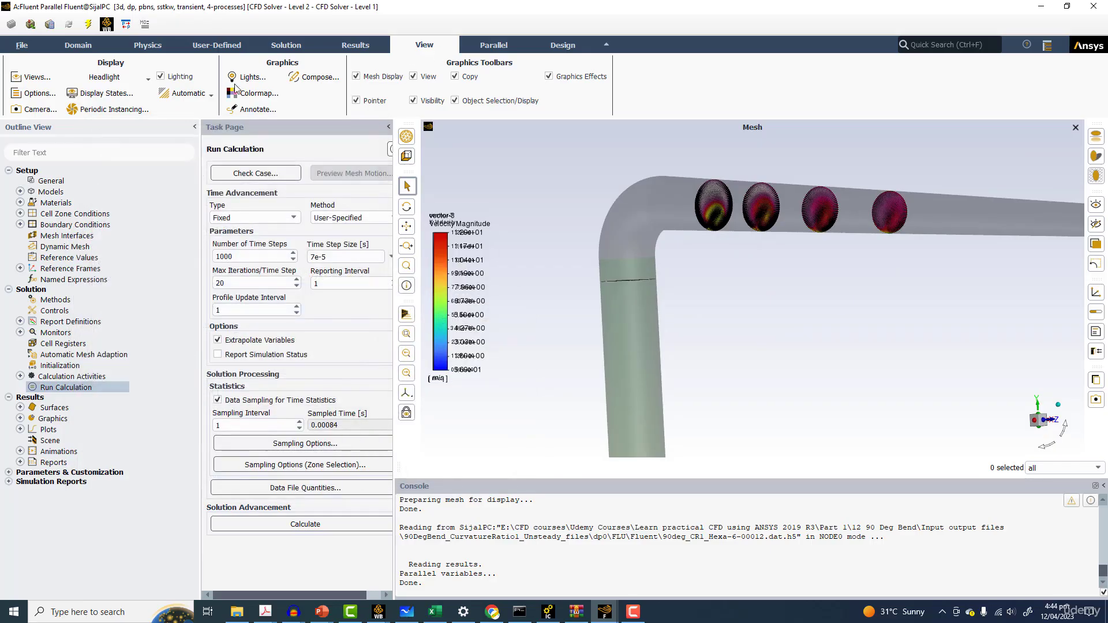
scroll(249, 391, down, 2)
click(244, 405)
click(314, 322)
click(234, 405)
click(234, 429)
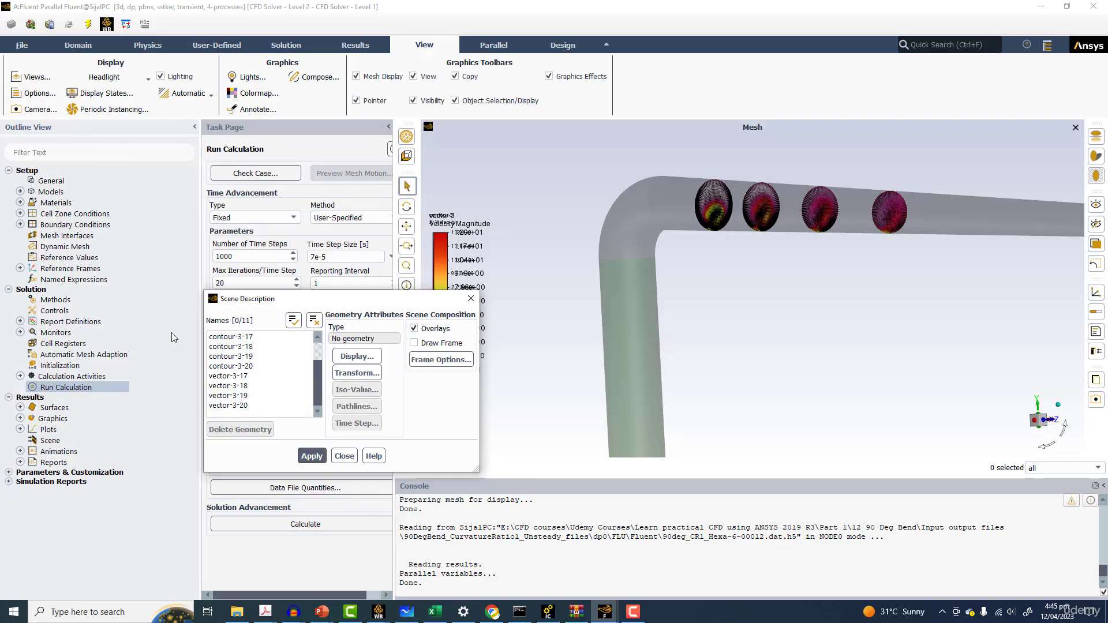
Create pathlines released from x-coordinate-20 with a path skip of 20 and display them
click(356, 45)
click(159, 77)
click(148, 91)
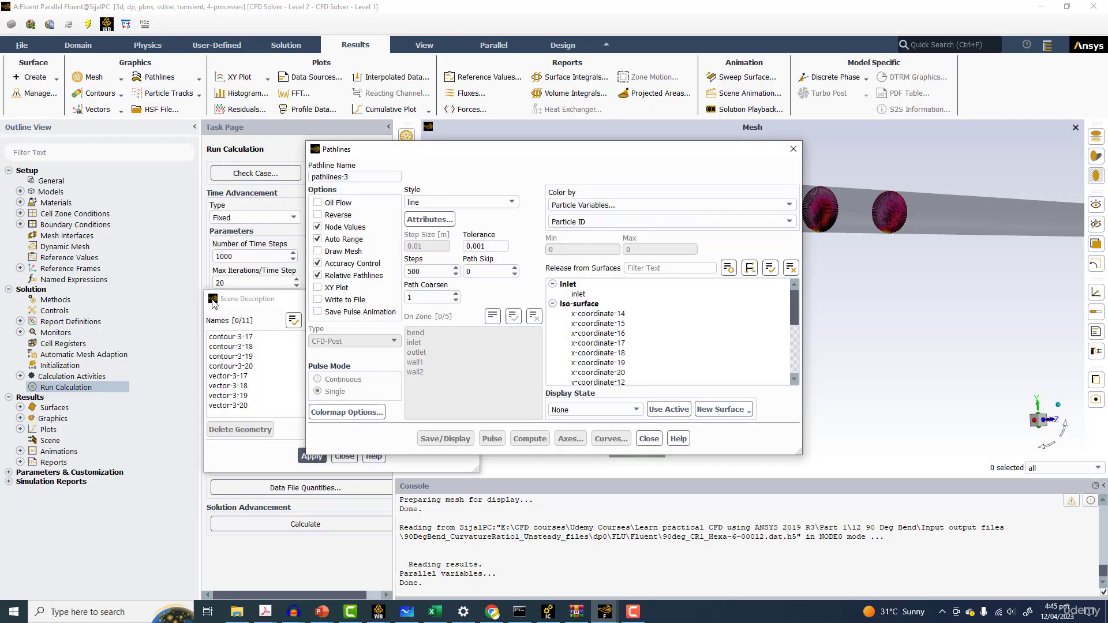
scroll(628, 330, down, 5)
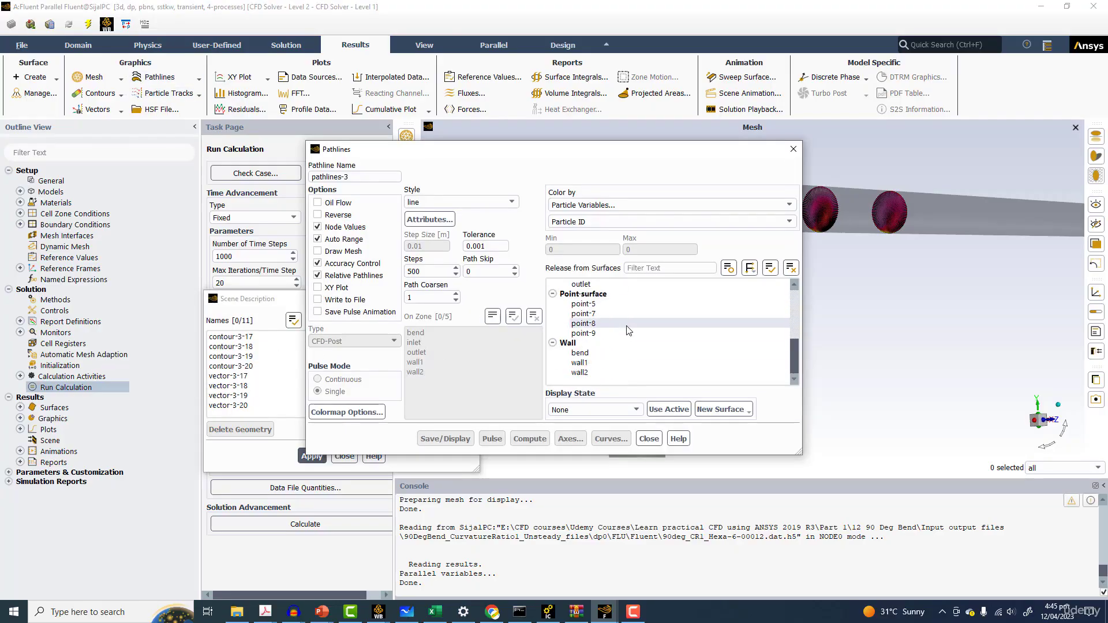
scroll(628, 330, up, 4)
click(609, 326)
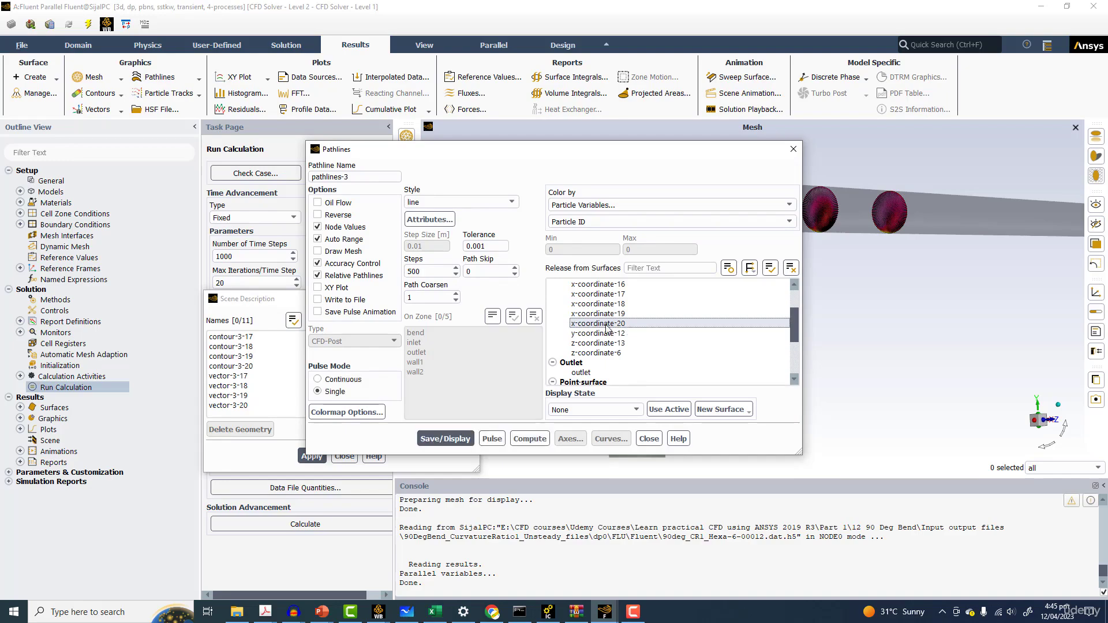
text(2)
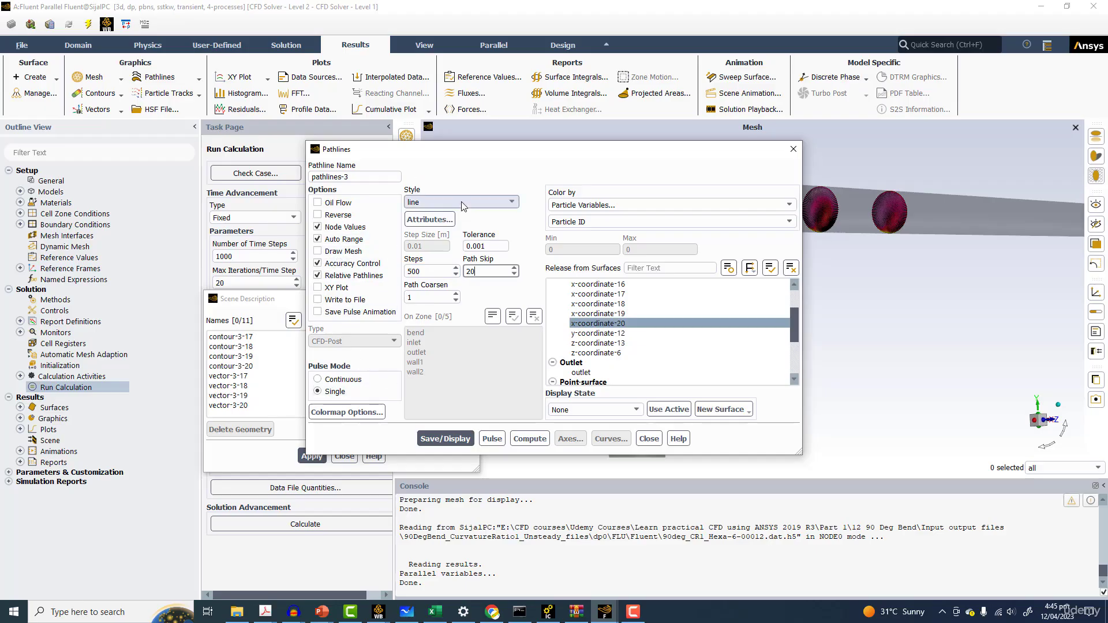
click(430, 219)
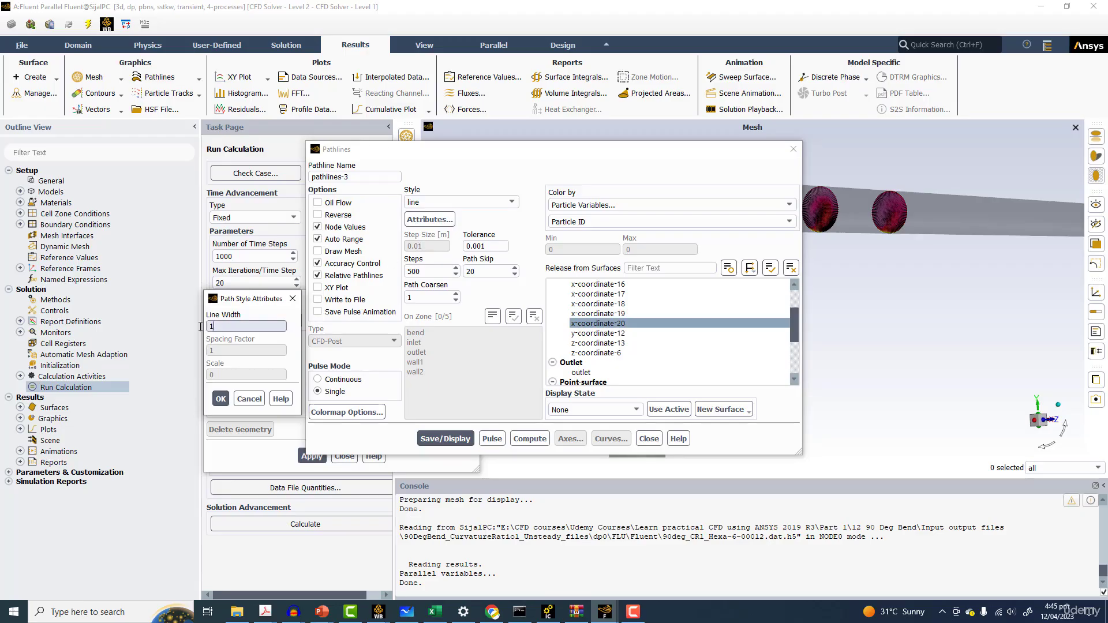
click(221, 399)
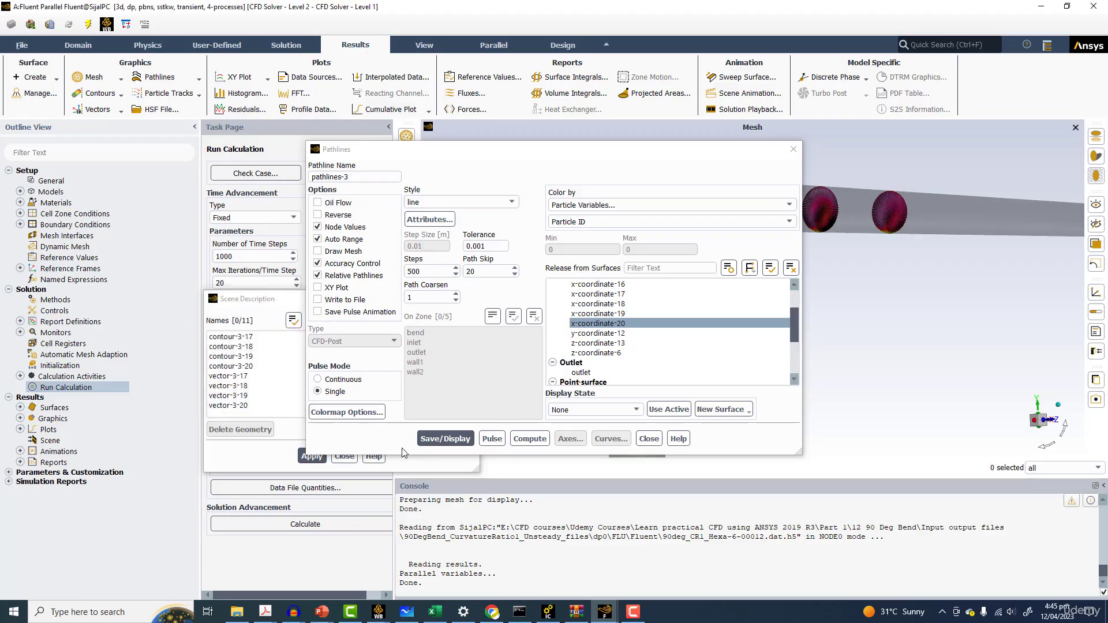
click(449, 440)
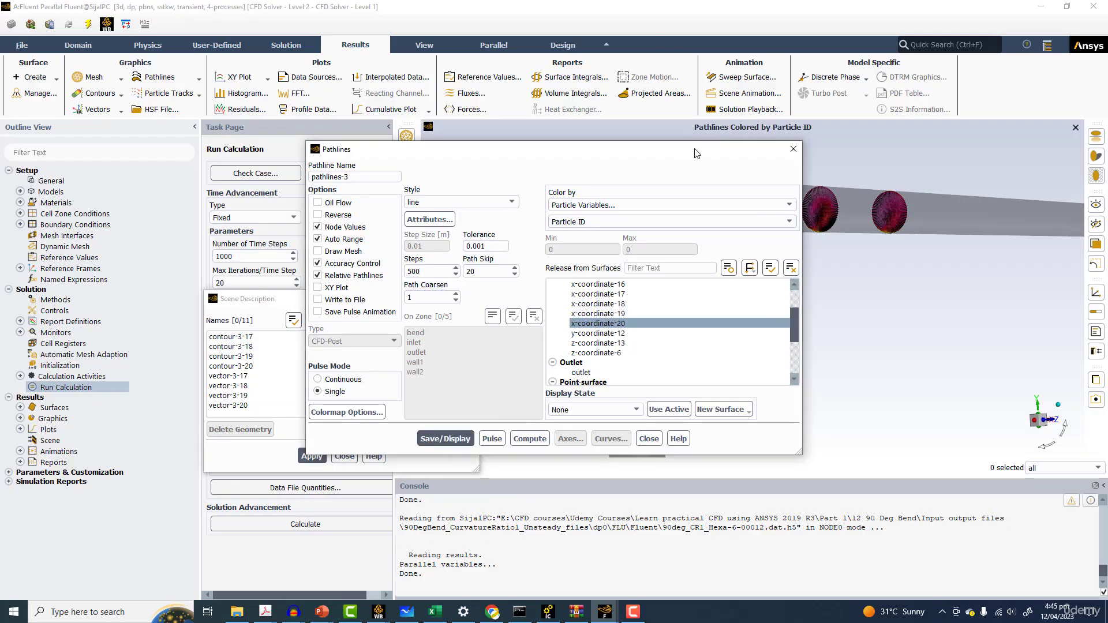
Change the pathline release surface to y-coordinate-12 and redisplay the pathlines
drag(696, 153, 410, 163)
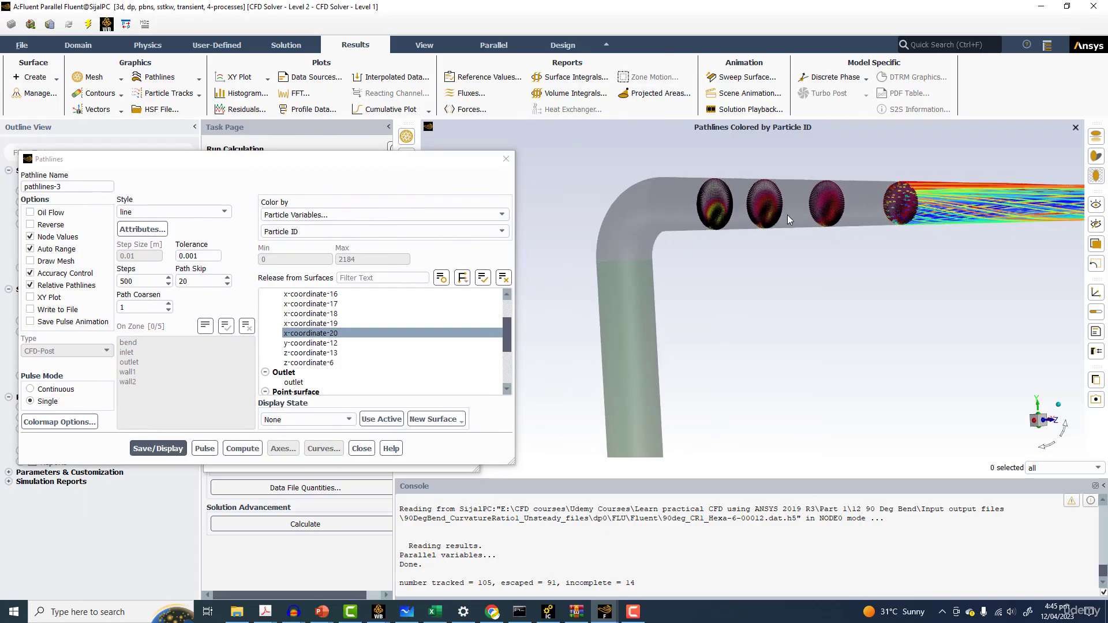
drag(787, 215, 774, 219)
click(315, 334)
click(314, 344)
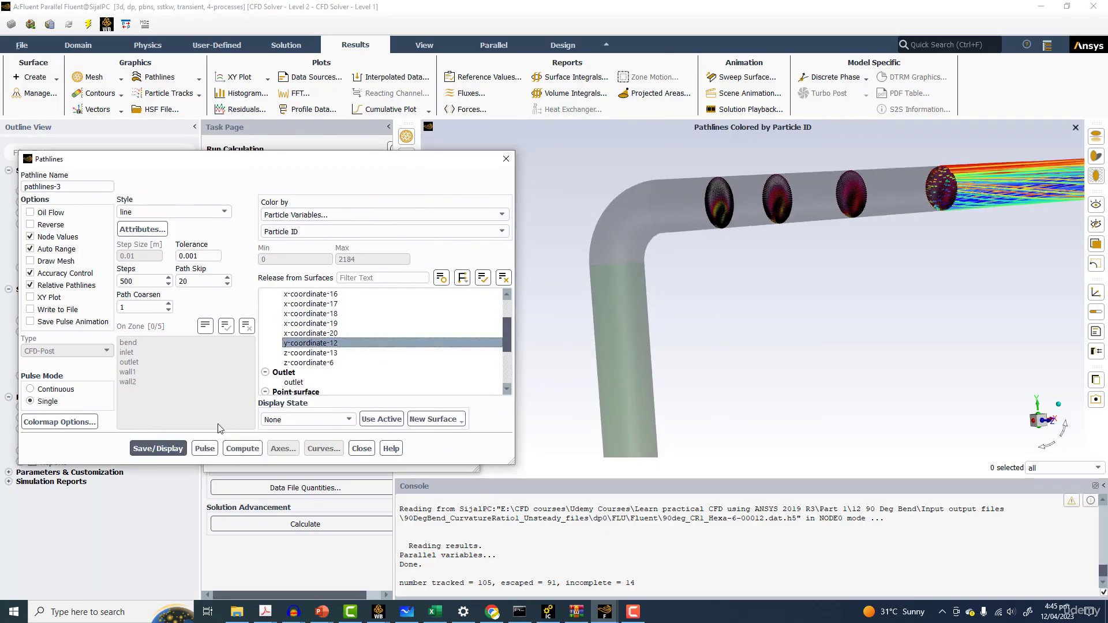
click(158, 448)
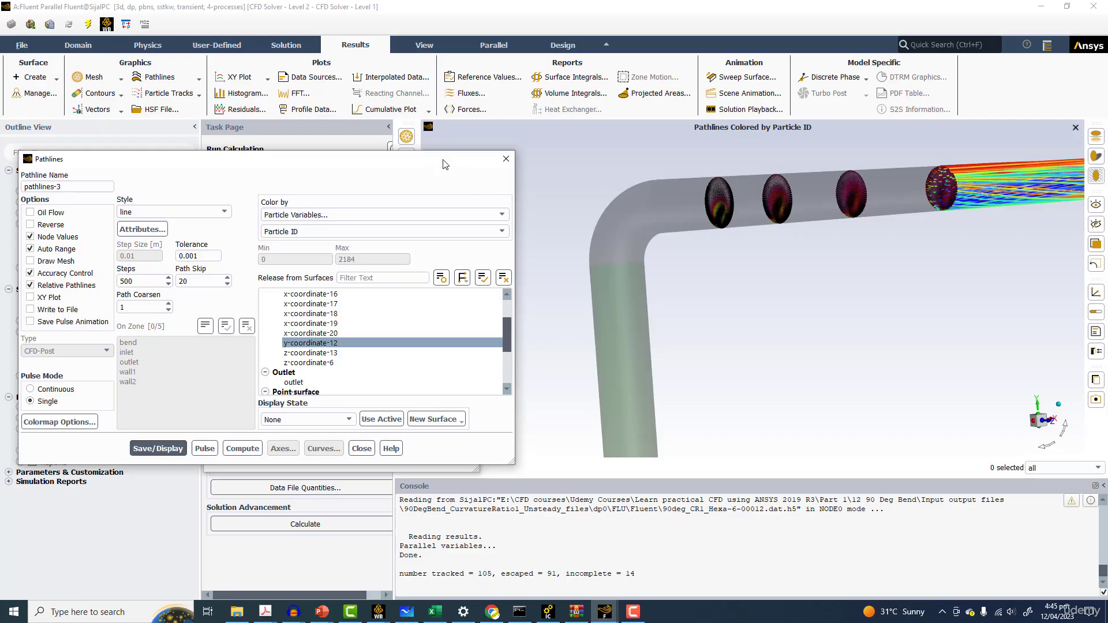
Delete the earlier pathlines entry from the scene description and close it
drag(445, 164, 662, 416)
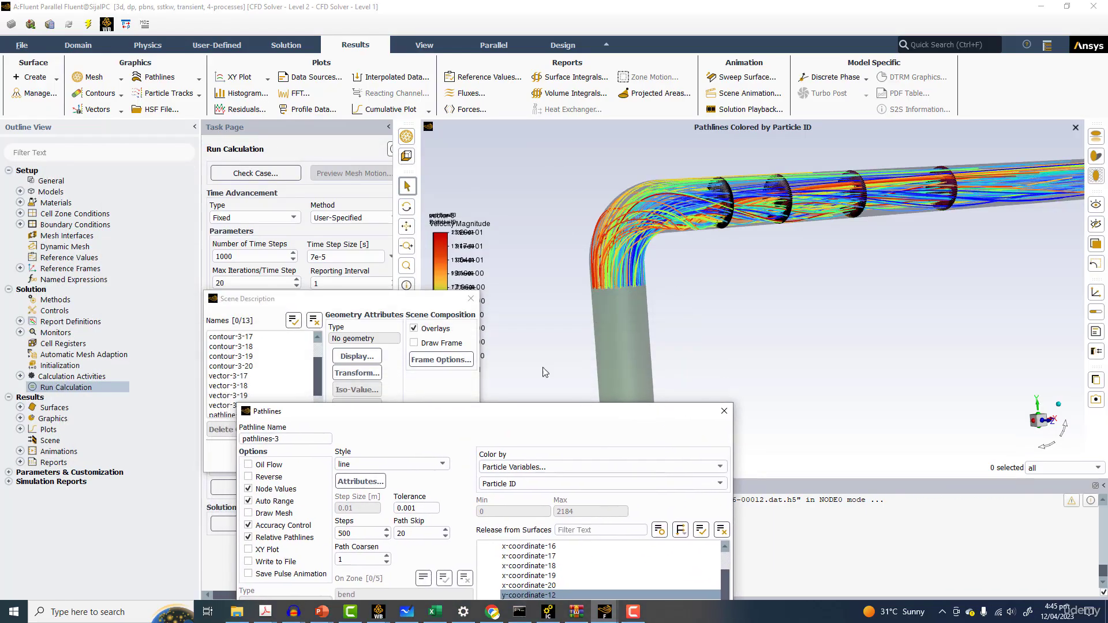
drag(276, 298, 325, 220)
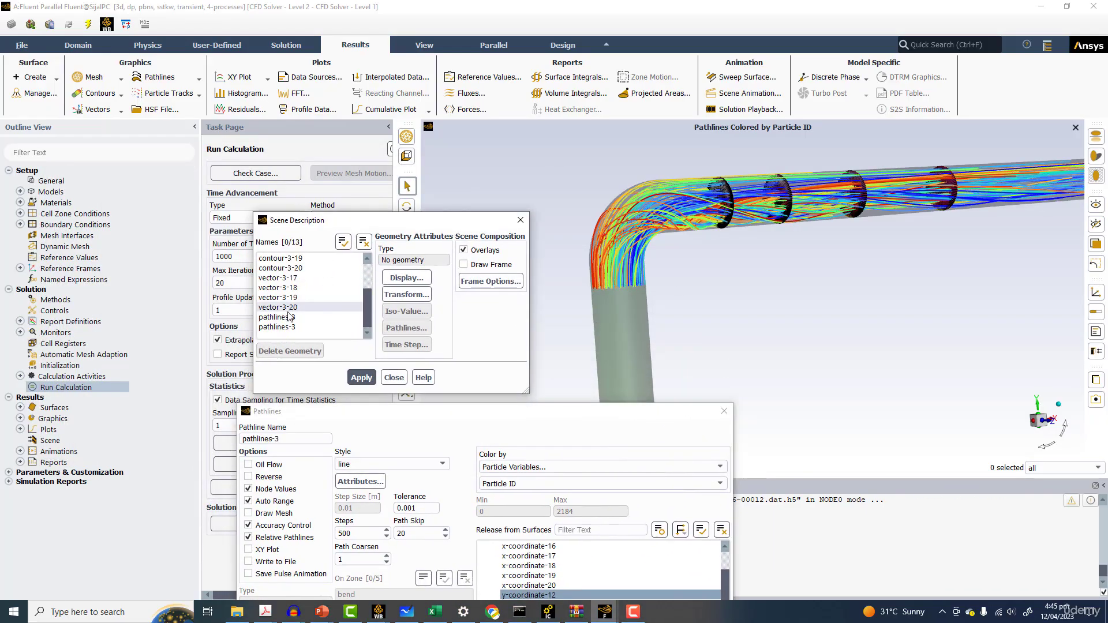
click(289, 317)
click(289, 351)
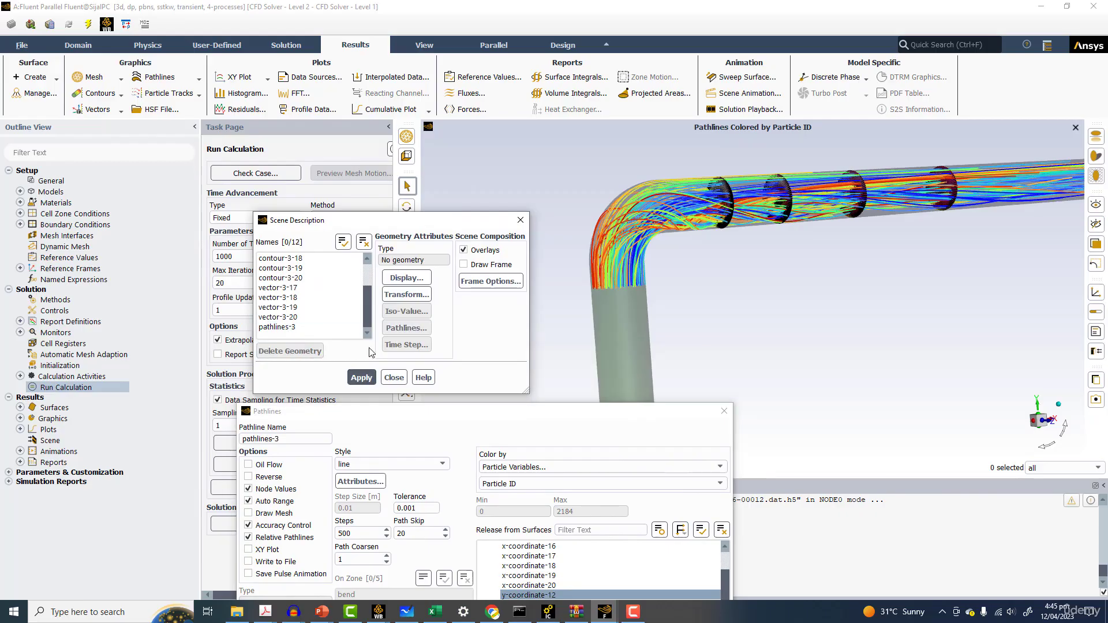
click(394, 378)
Arrange the two Fluent sessions' windows side by side to compare the pathlines with the X Velocity contours
scroll(663, 219, up, 5)
drag(662, 218, 946, 127)
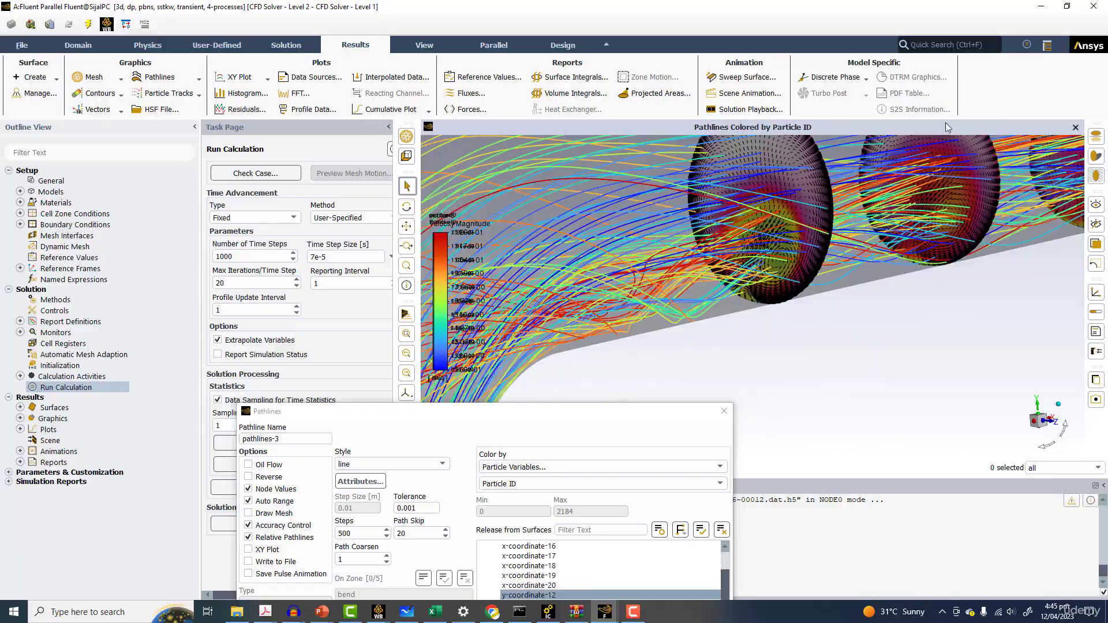
click(1066, 6)
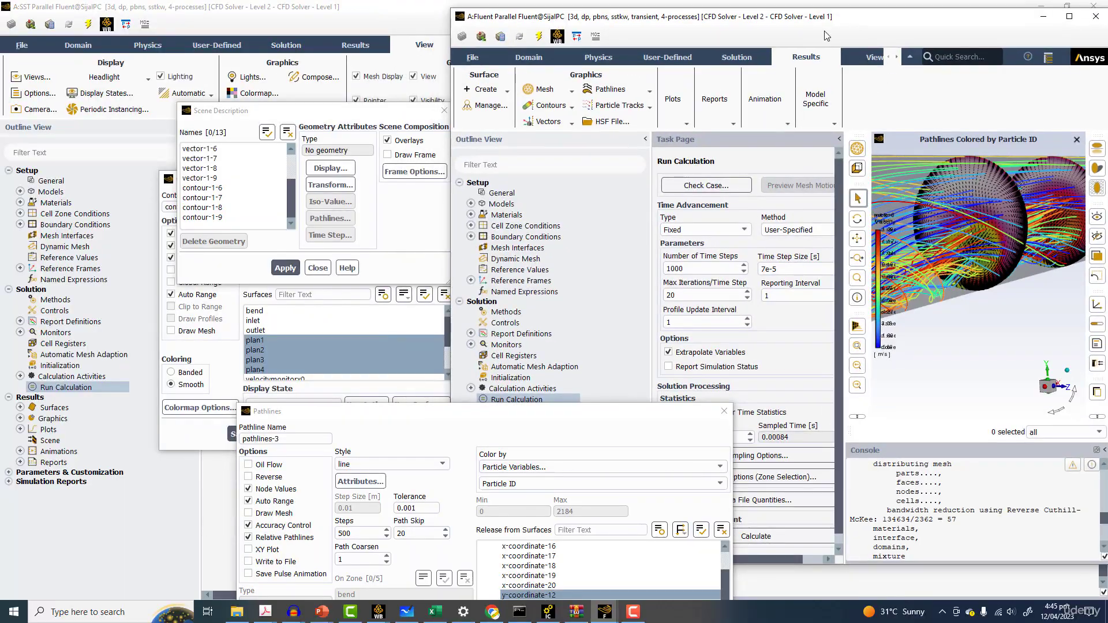
drag(842, 24, 337, 35)
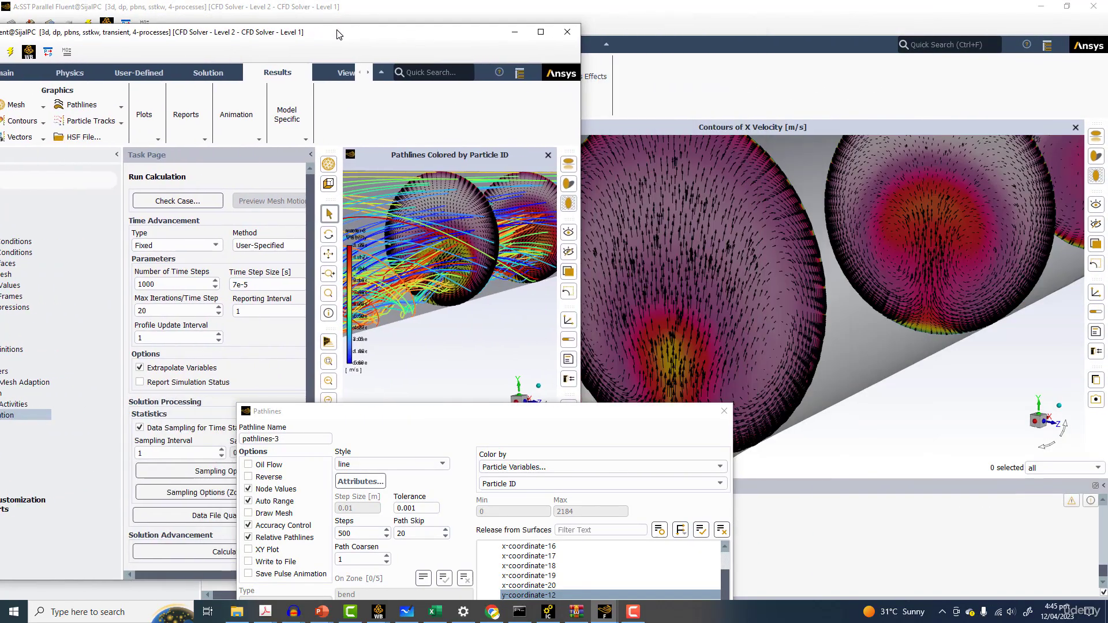
click(681, 26)
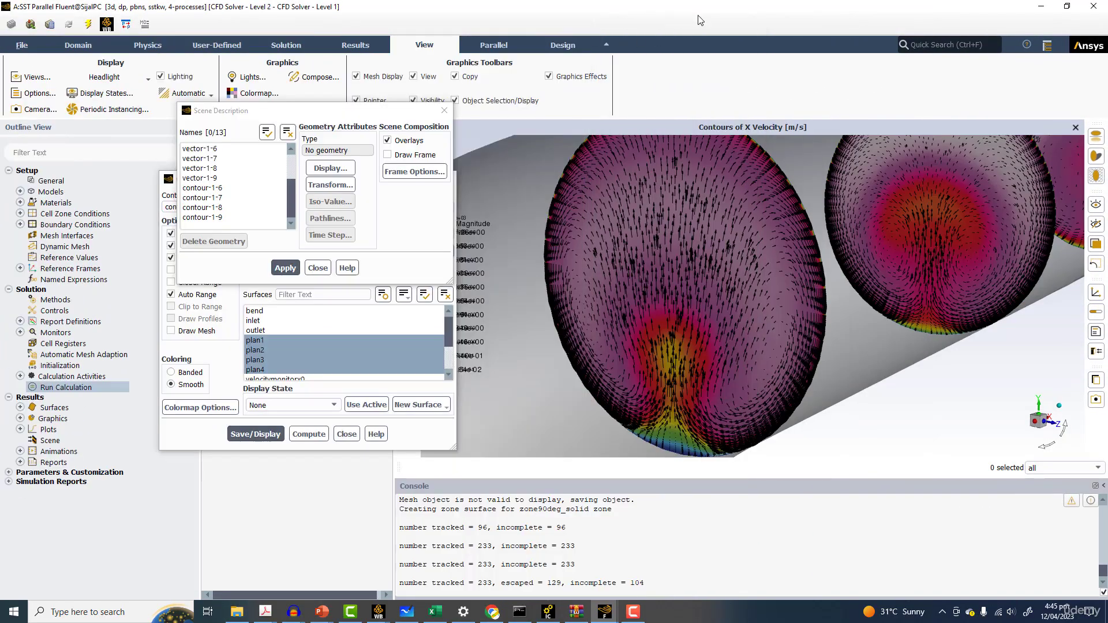
click(1066, 7)
drag(764, 24, 699, 44)
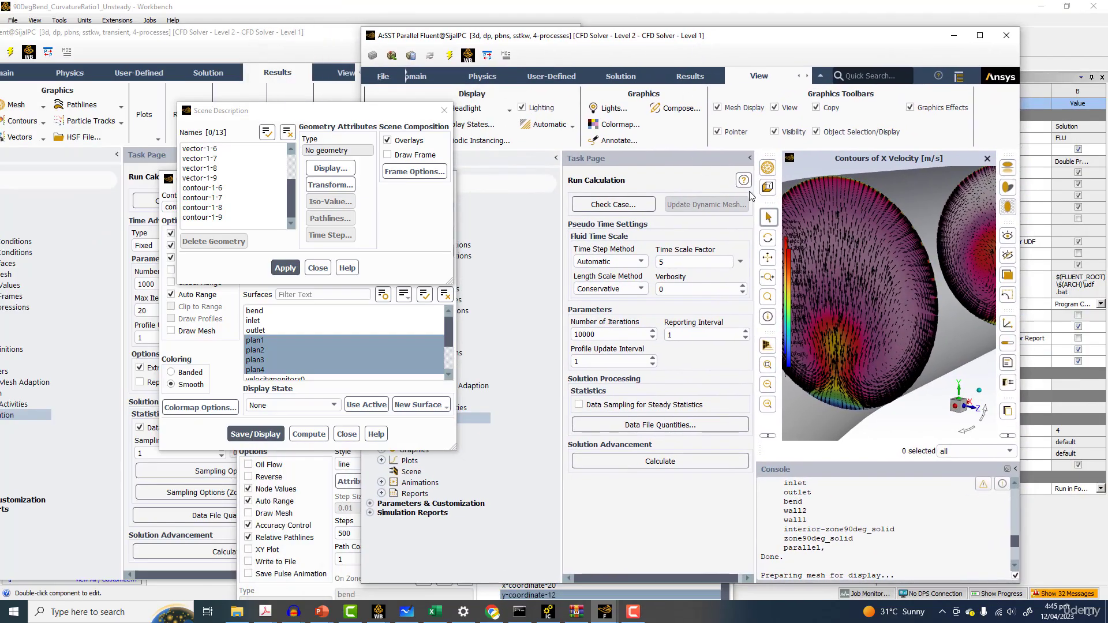
drag(755, 191, 547, 165)
click(571, 158)
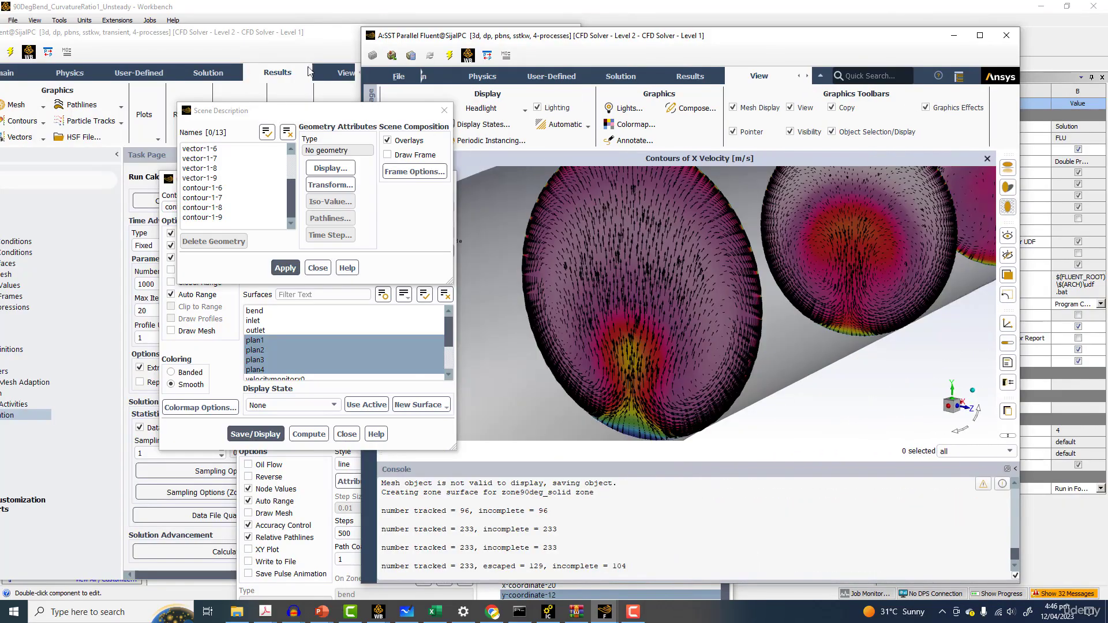
click(256, 50)
click(311, 155)
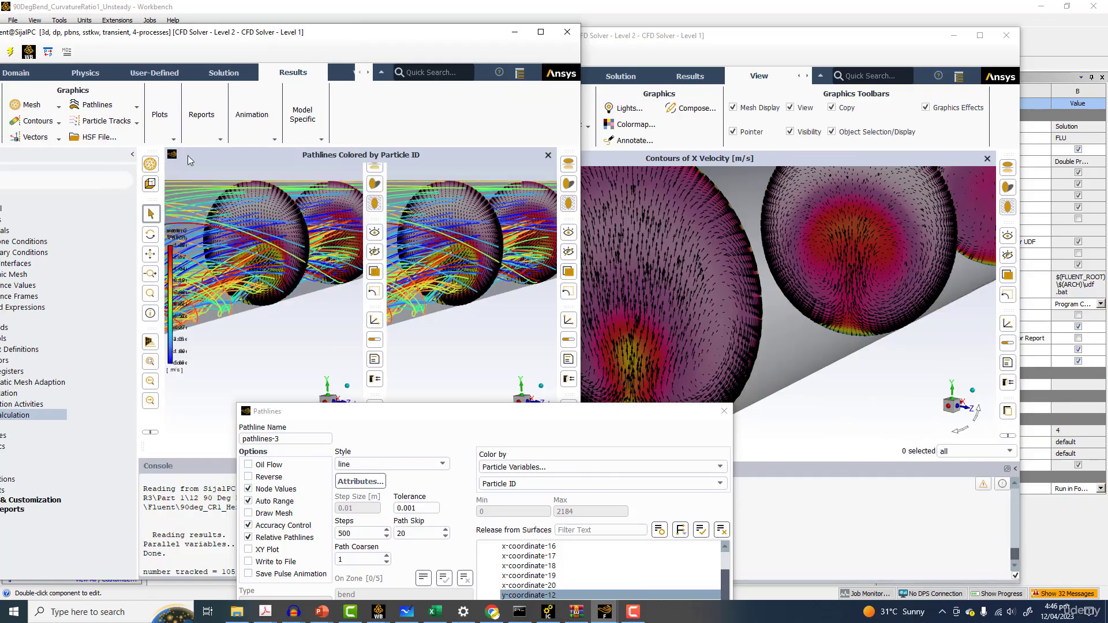
click(156, 155)
drag(374, 413, 809, 425)
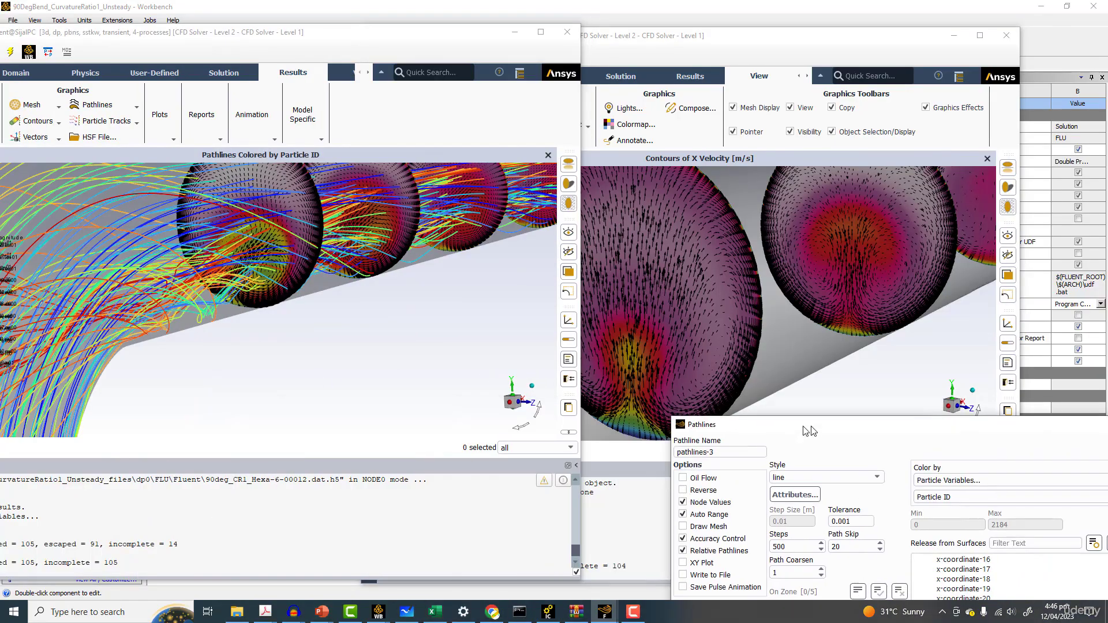
Close the Scene Description and Contours dialogs in the second Fluent session
drag(311, 464, 311, 509)
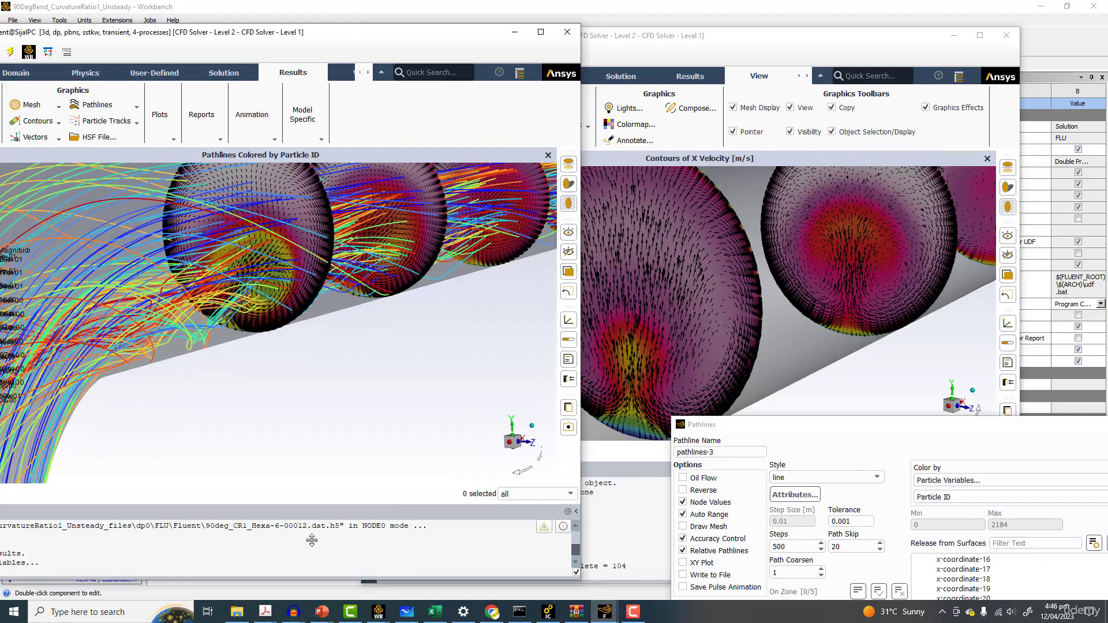
drag(816, 427, 1040, 416)
click(725, 460)
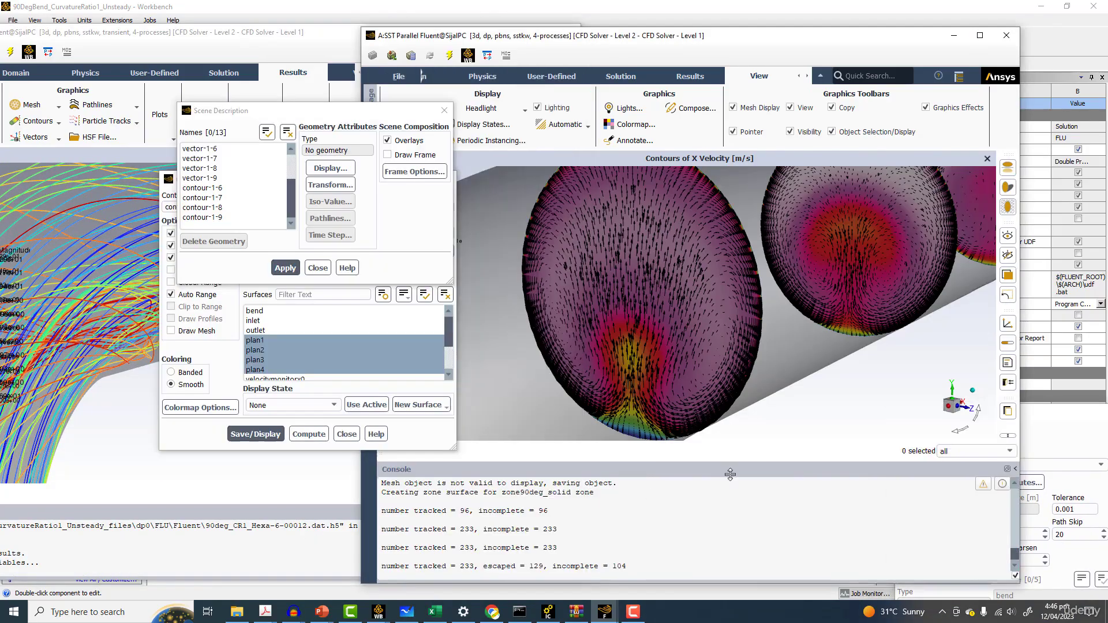
click(443, 110)
click(447, 180)
In the second session, create pathlines released from y-coordinate-11 with a path skip of 20 and display them
drag(283, 33, 286, 30)
drag(627, 33, 733, 25)
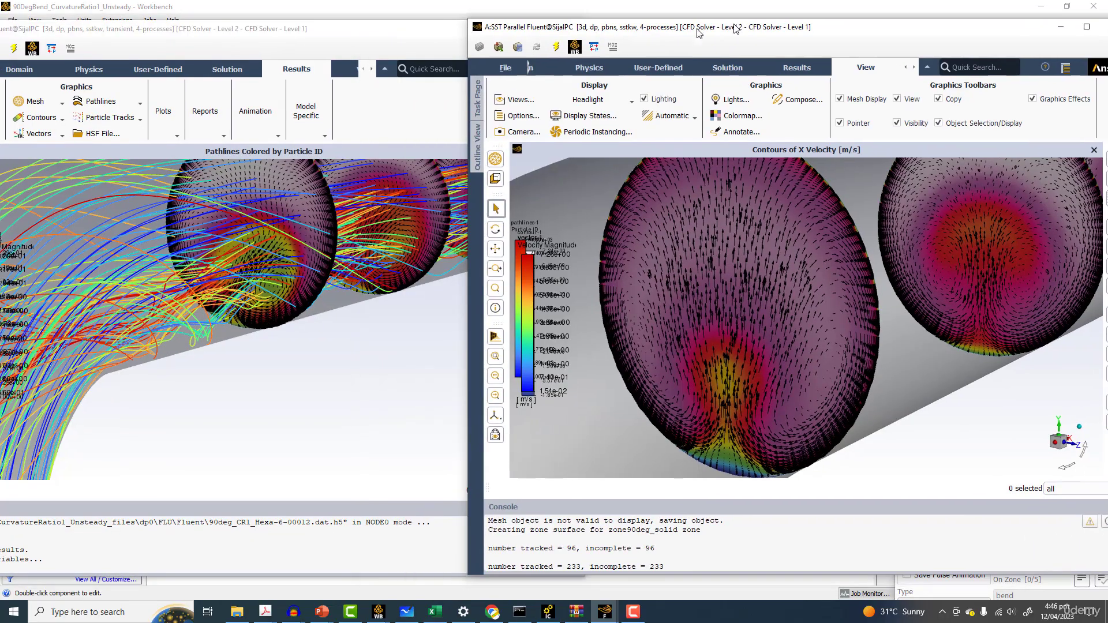
click(800, 68)
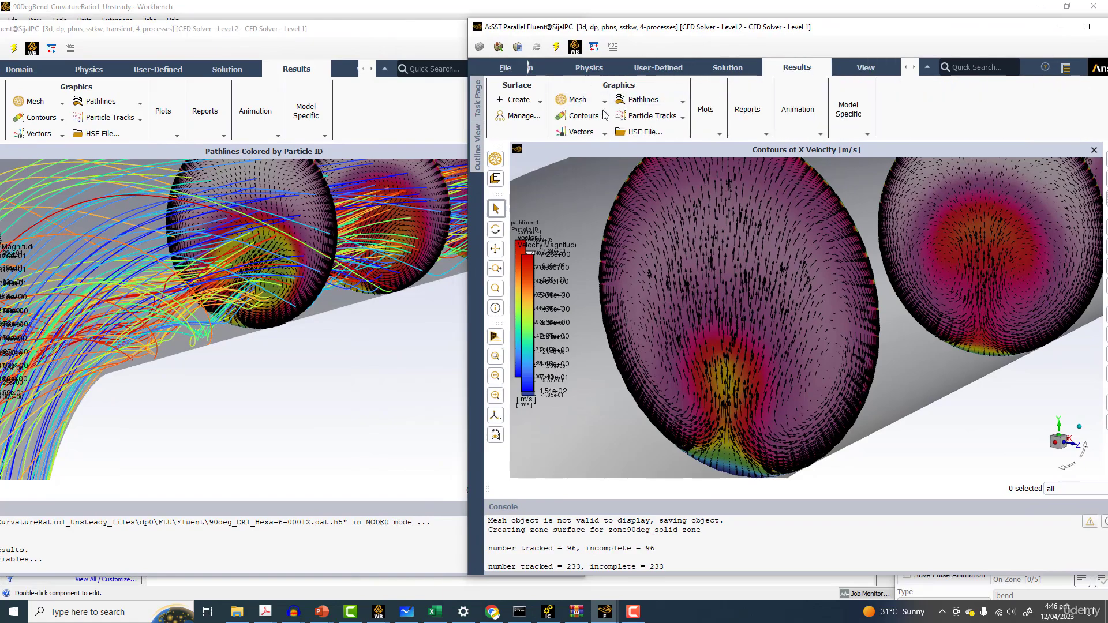
click(641, 101)
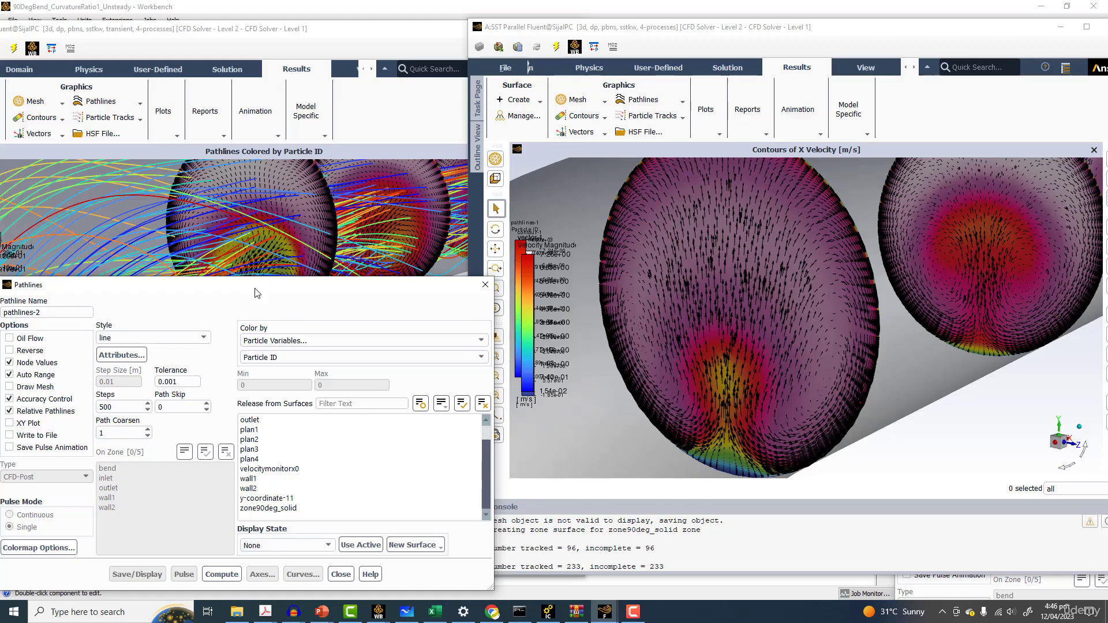
drag(255, 289, 548, 155)
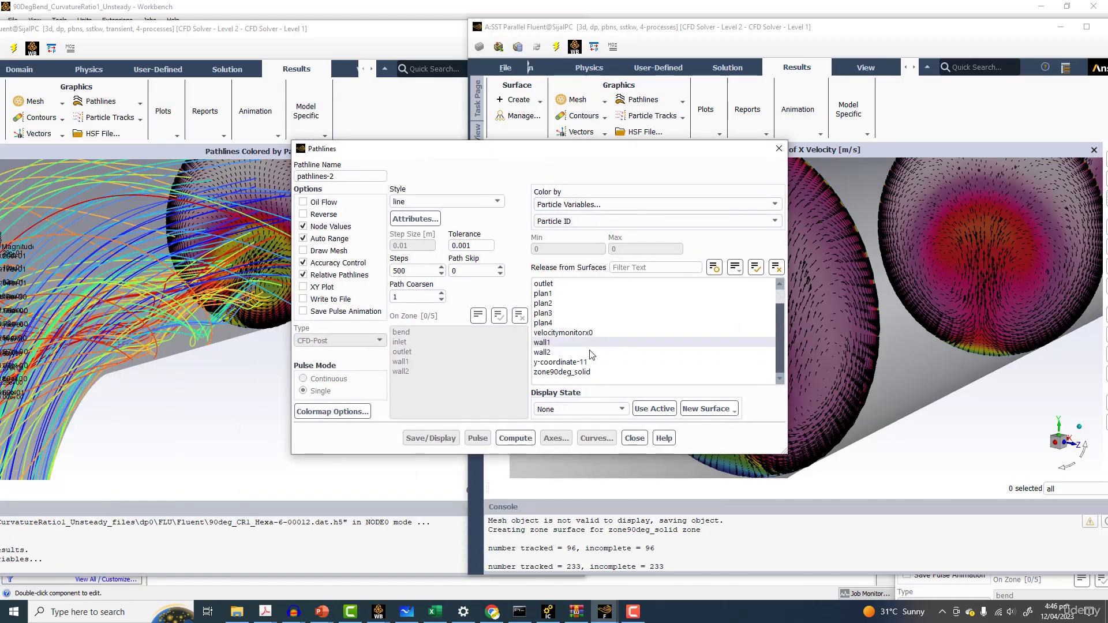
click(588, 362)
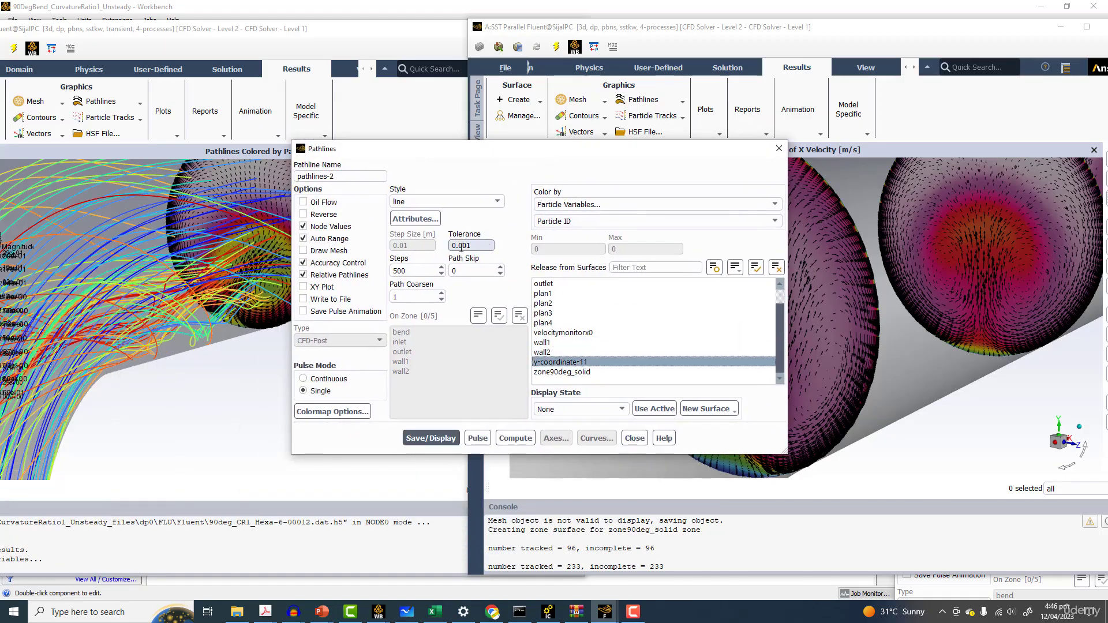
text(2)
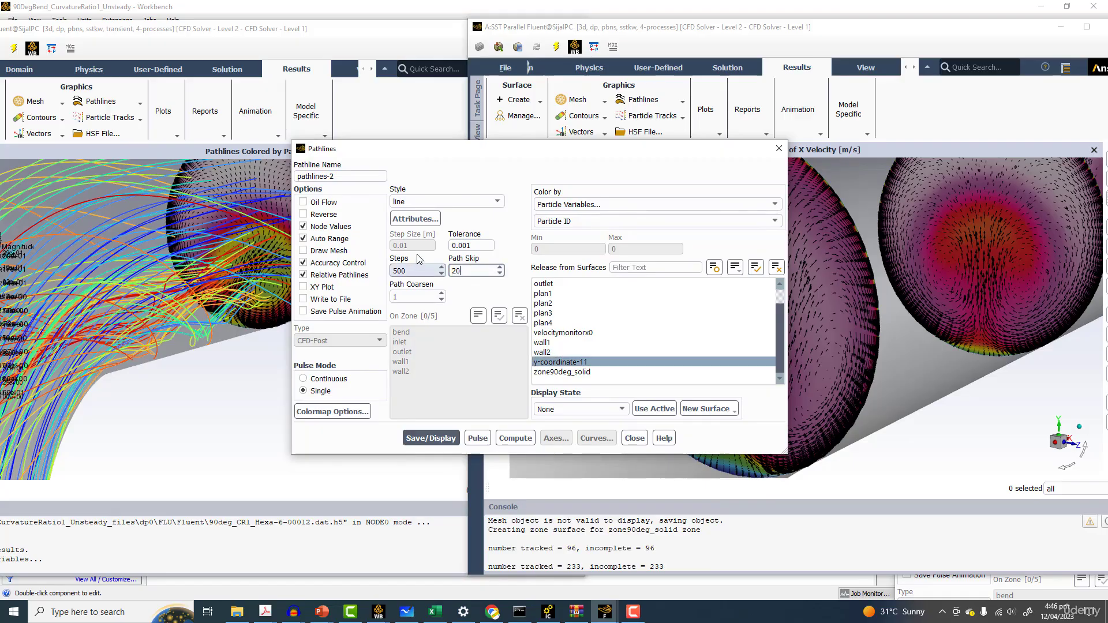
click(424, 222)
double_click(247, 326)
text(2)
click(220, 399)
click(454, 438)
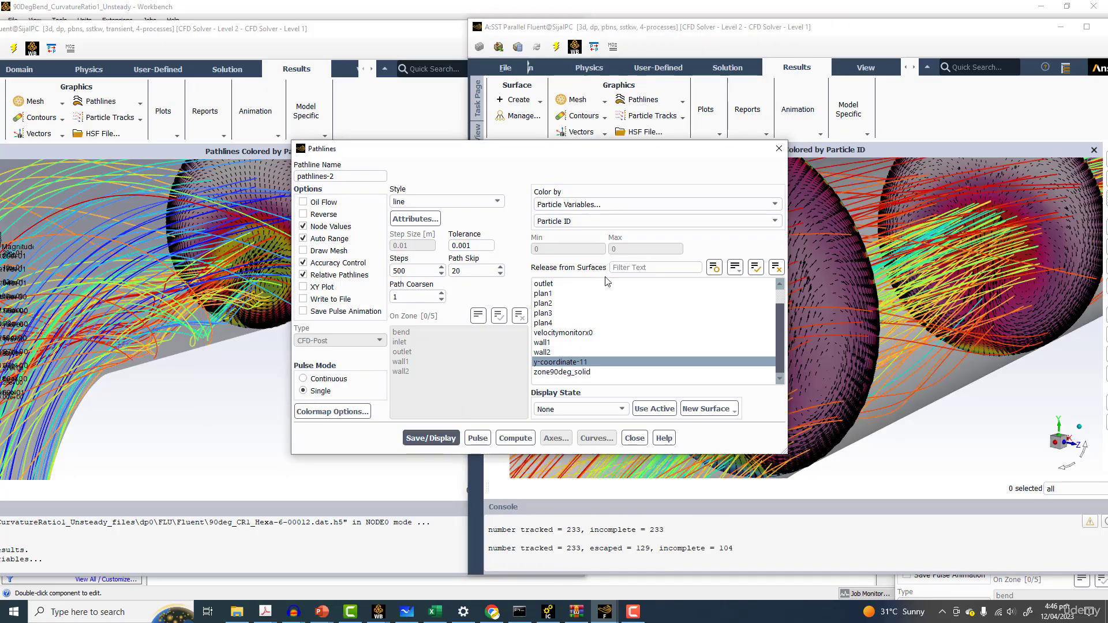
click(779, 150)
Orbit and zoom both sessions' pathline views to compare the flow through the bend
scroll(731, 283, up, 6)
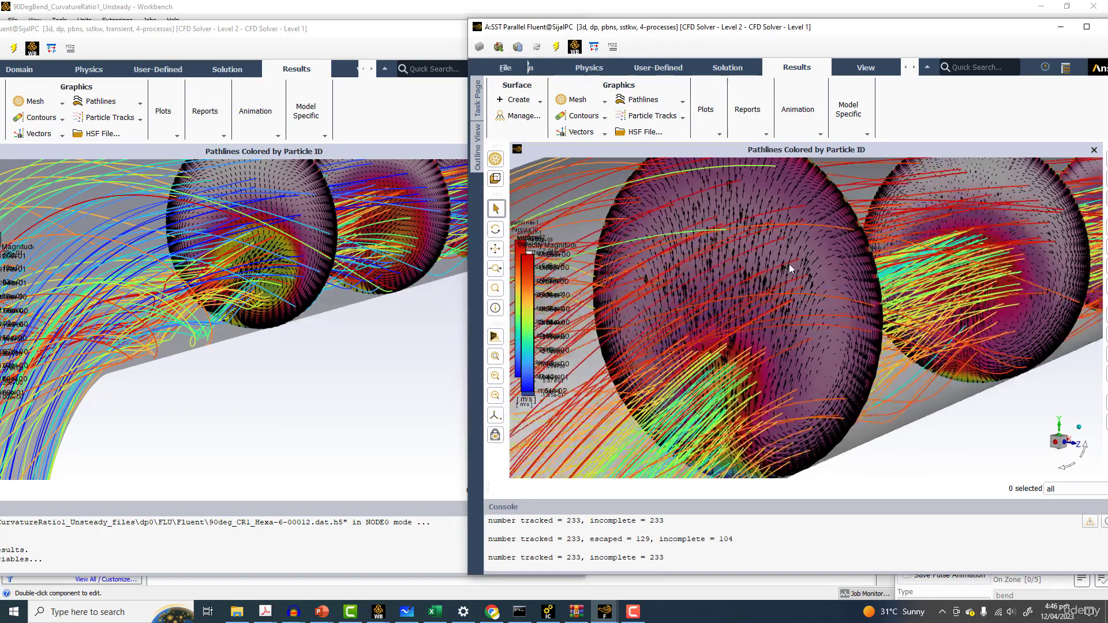
scroll(807, 346, down, 5)
middle_drag(787, 391, 767, 293)
drag(760, 326, 692, 345)
middle_drag(690, 341, 704, 340)
middle_drag(195, 309, 241, 300)
drag(383, 316, 233, 254)
middle_drag(287, 291, 324, 298)
mouse_move(851, 350)
middle_down()
mouse_move(902, 354)
mouse_move(855, 353)
middle_up()
middle_drag(347, 340, 298, 356)
middle_drag(802, 372, 793, 300)
scroll(791, 309, up, 3)
scroll(392, 262, up, 2)
middle_drag(377, 315, 350, 295)
scroll(364, 306, up, 5)
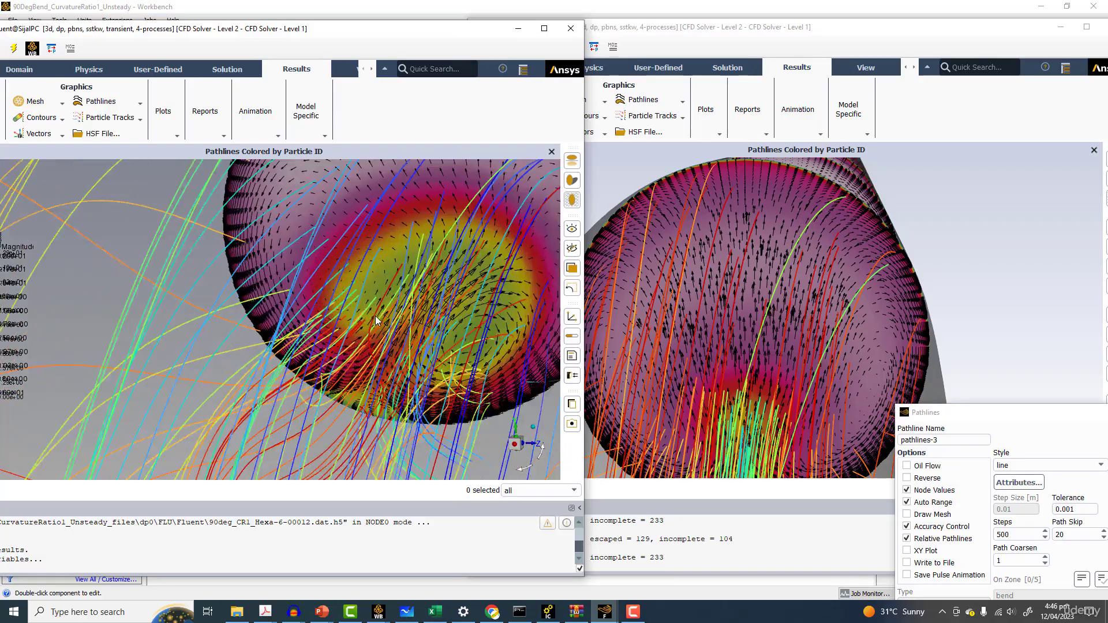
scroll(461, 312, down, 2)
scroll(455, 311, up, 2)
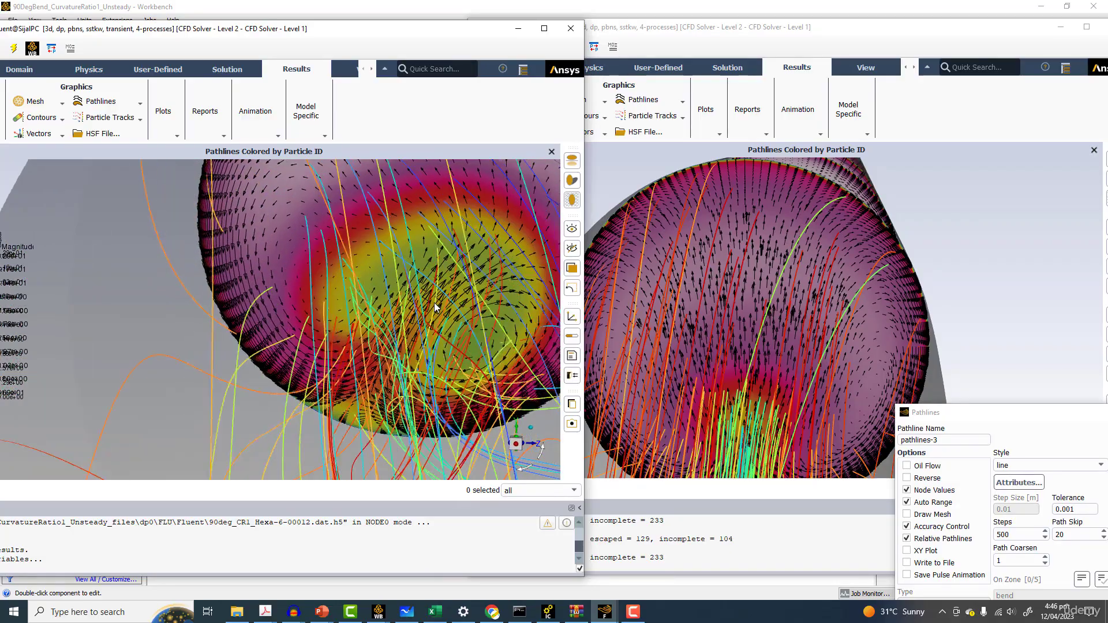
scroll(390, 304, down, 4)
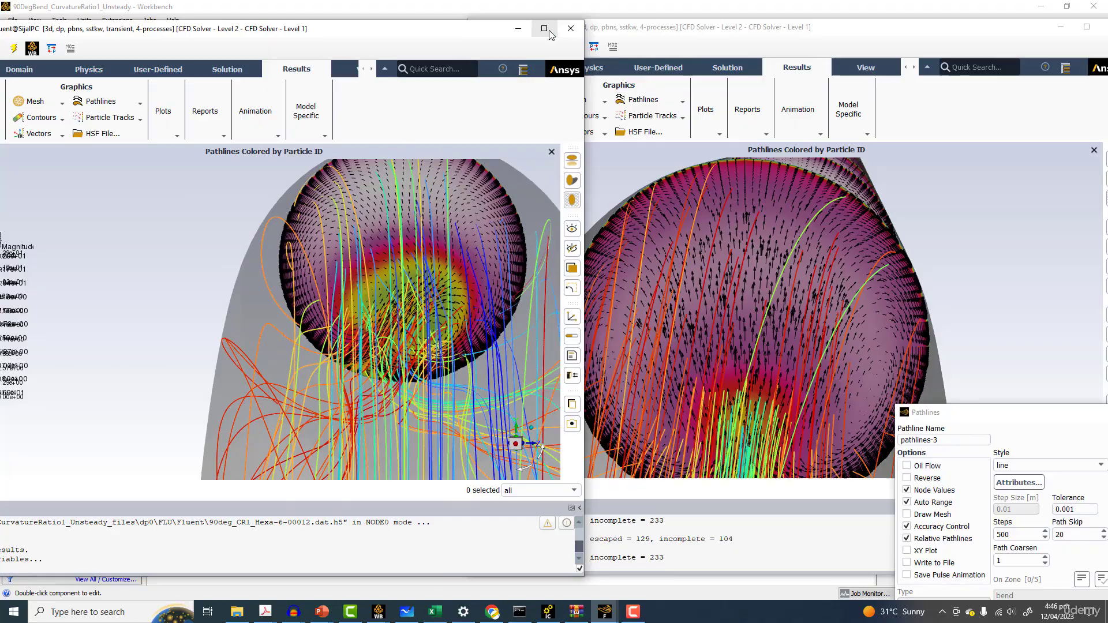
Maximize each Fluent session's window in turn to inspect its pathline display
drag(316, 34, 500, 29)
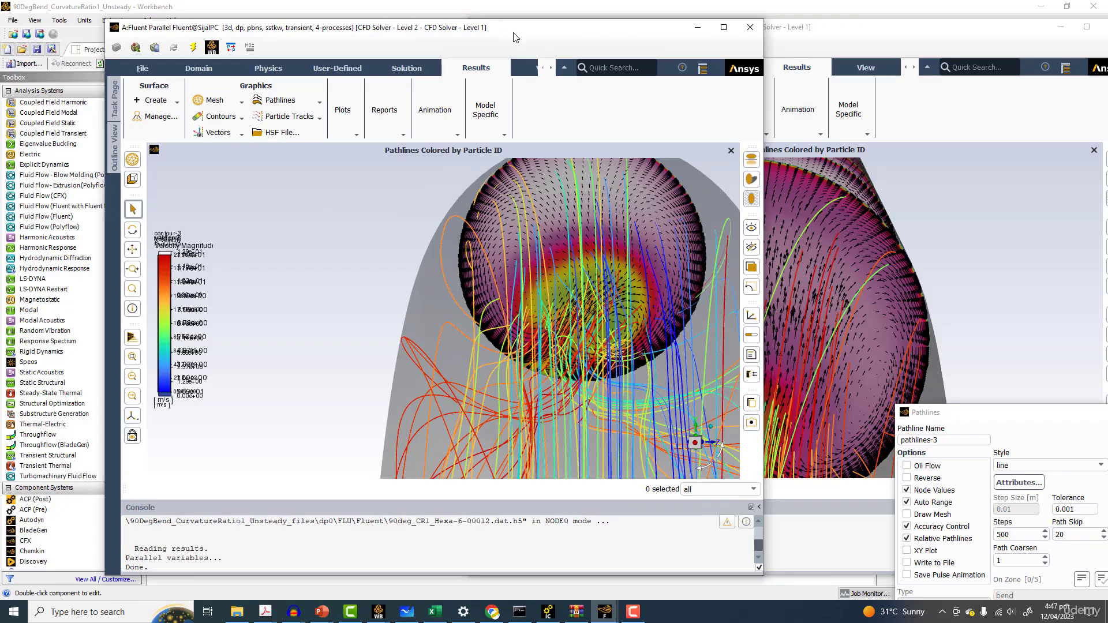
scroll(584, 271, up, 5)
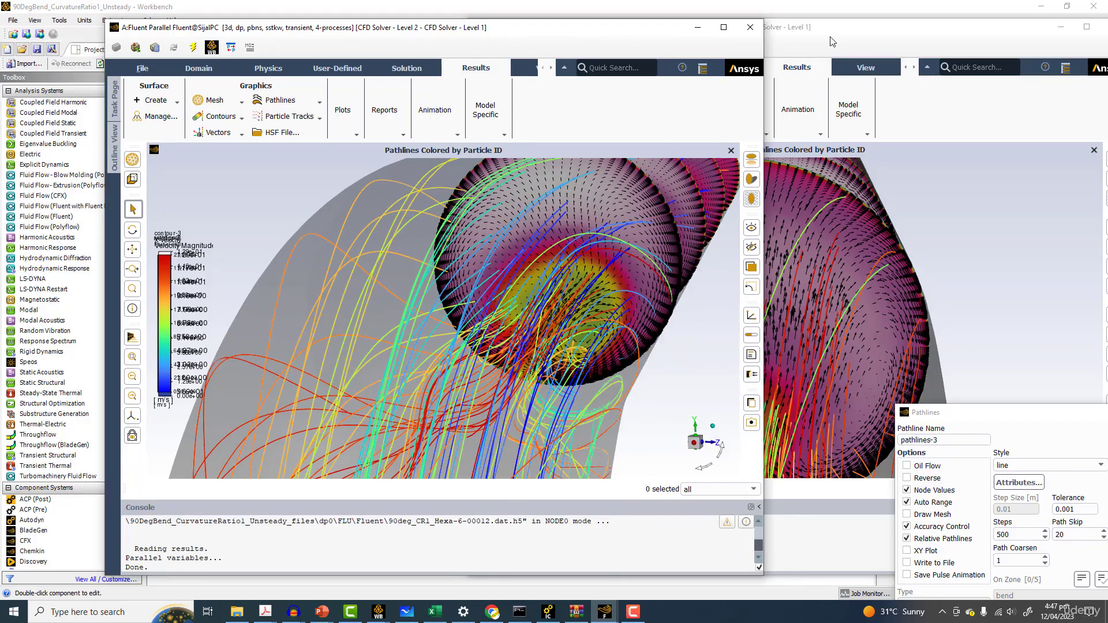
click(836, 37)
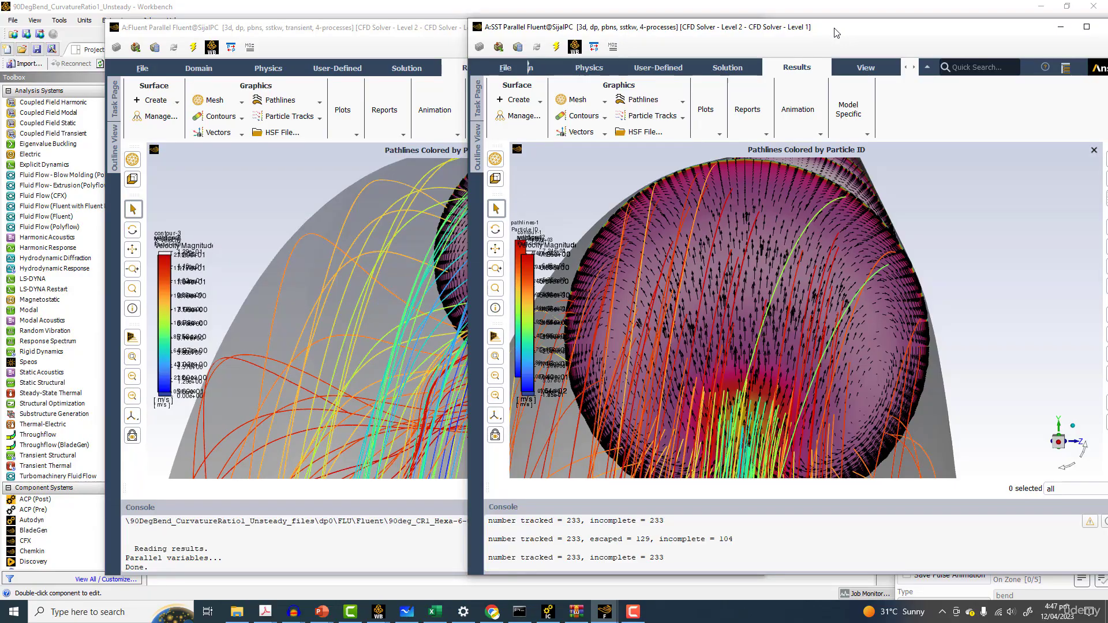
double_click(836, 33)
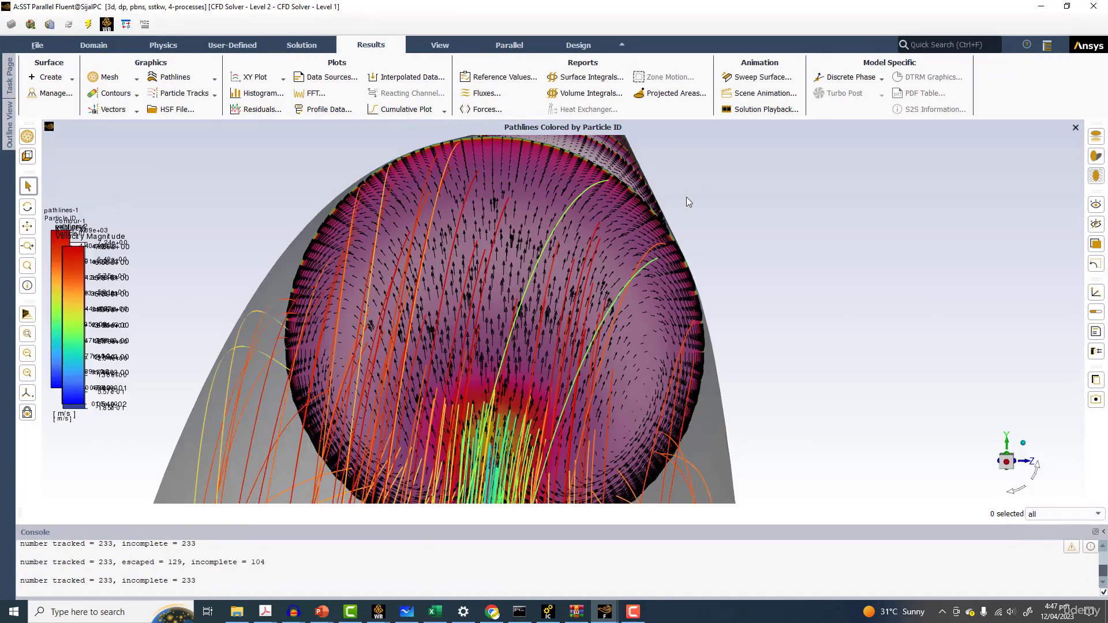
click(1044, 6)
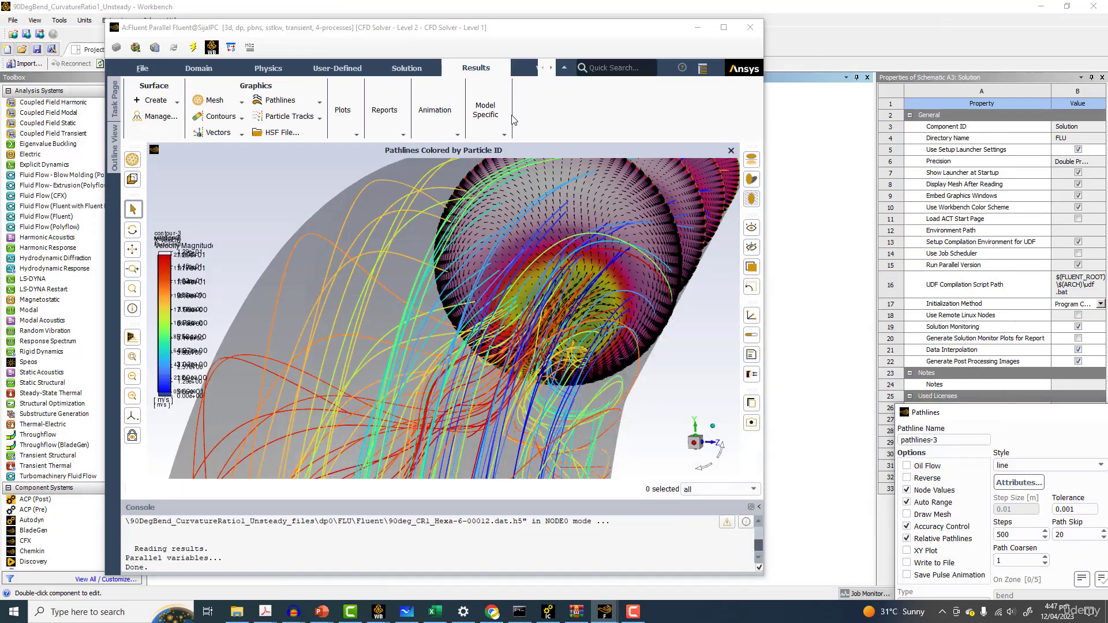
double_click(548, 34)
drag(525, 277, 548, 278)
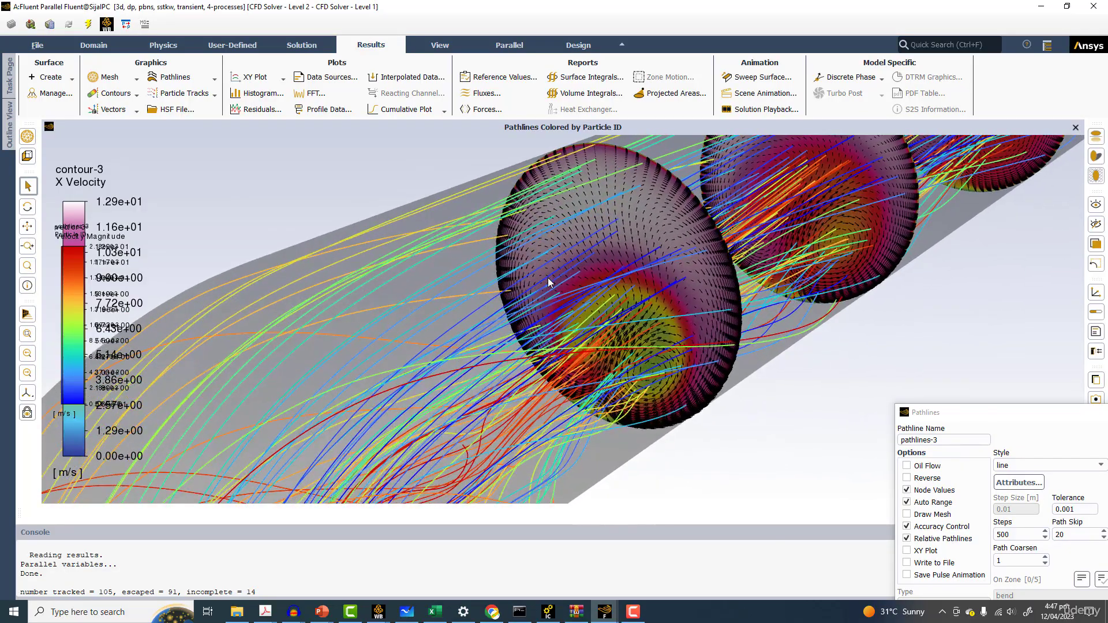